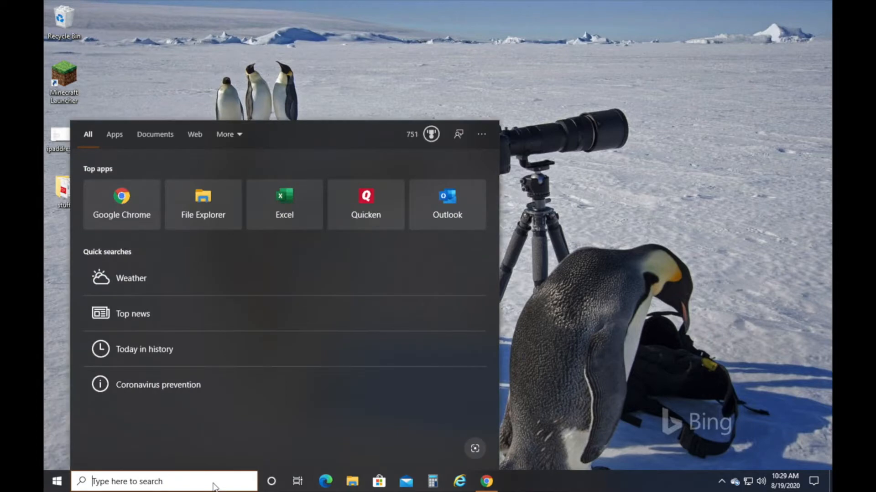
# - Open a blank Notepad document and bring up System Information to check the system type
pyautogui.click(189, 196)
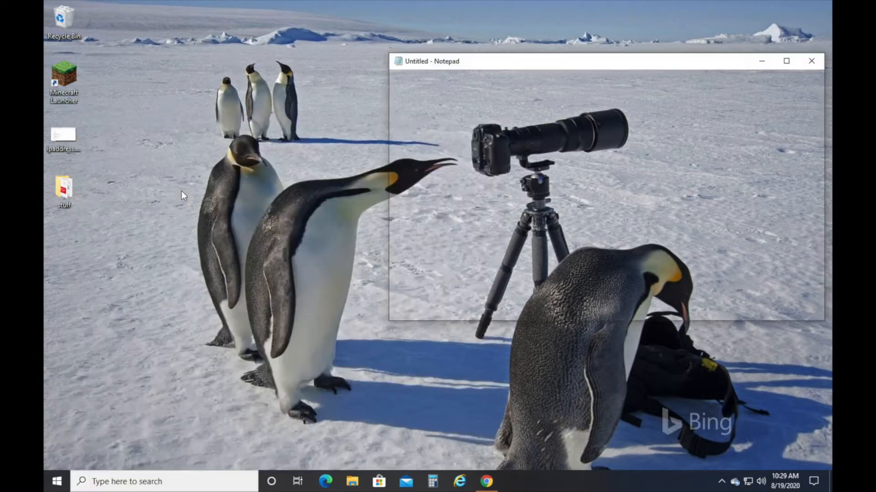
pyautogui.click(167, 481)
pyautogui.write('sy')
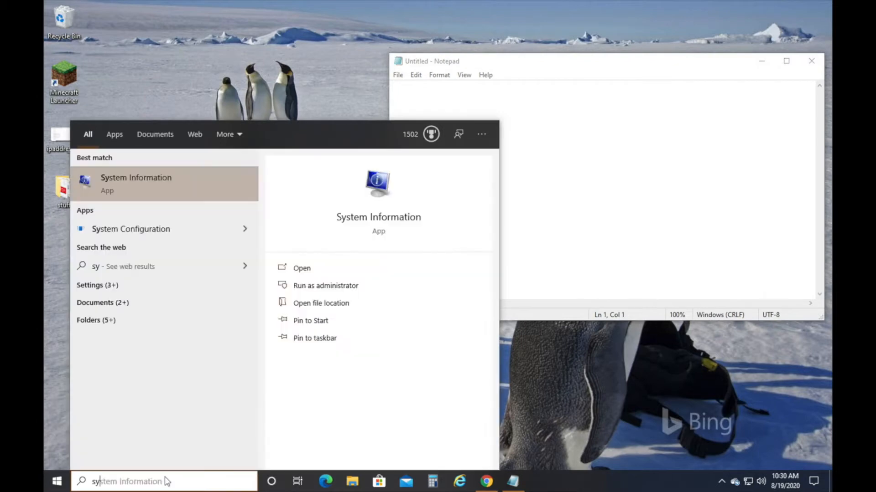
pyautogui.click(146, 189)
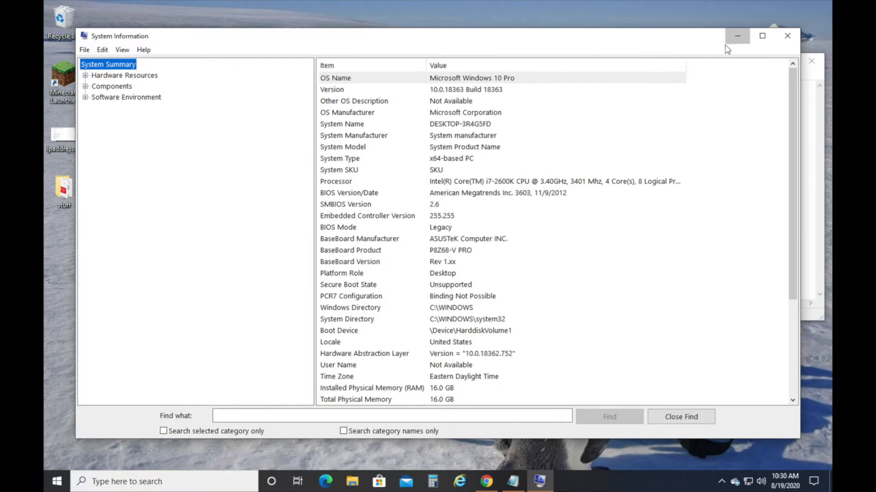
# - Minimize System Information and note "64" on the first line of the Notepad document
pyautogui.click(738, 36)
pyautogui.write('32')
pyautogui.press('BackSpace')
pyautogui.write('64')
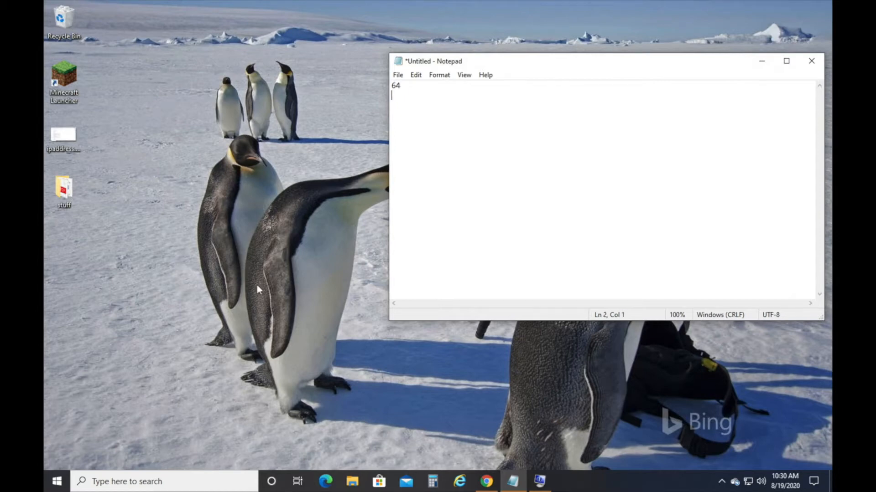
# - Open Control Panel, try the Large icons view and return it to the Category view
pyautogui.click(214, 474)
pyautogui.write('cont')
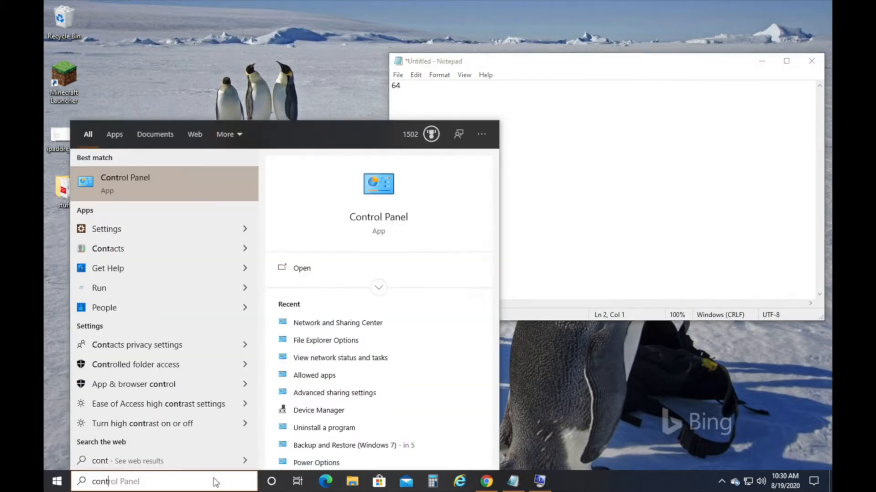
pyautogui.click(130, 180)
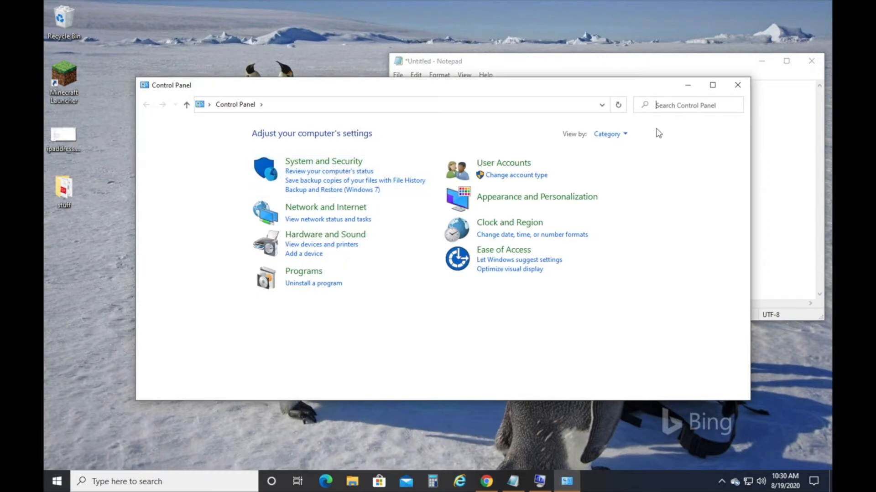
pyautogui.click(620, 135)
pyautogui.click(621, 161)
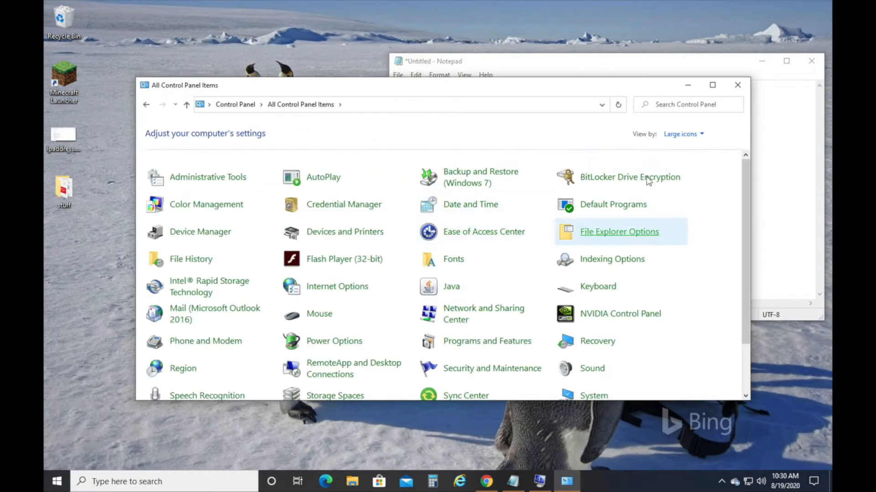
pyautogui.click(680, 134)
pyautogui.click(666, 146)
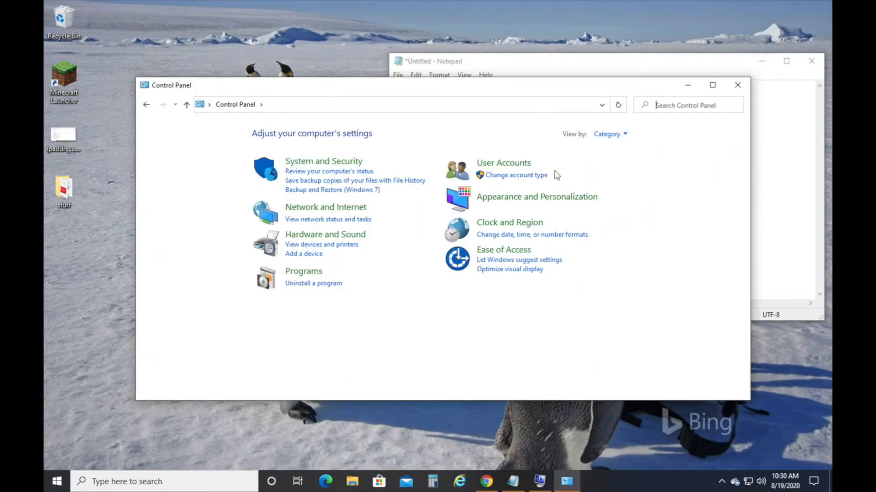
# - View the properties of the Ethernet 2 adapter under Network and Internet and close the network windows
pyautogui.click(321, 208)
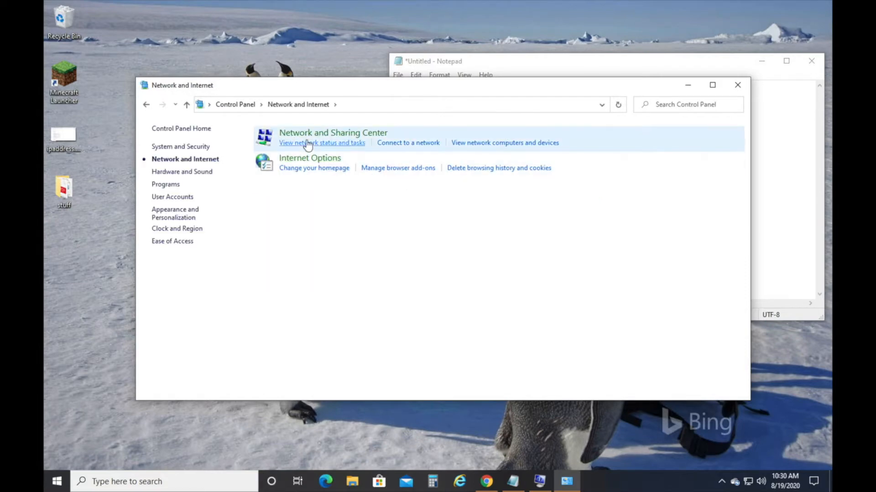
pyautogui.click(308, 143)
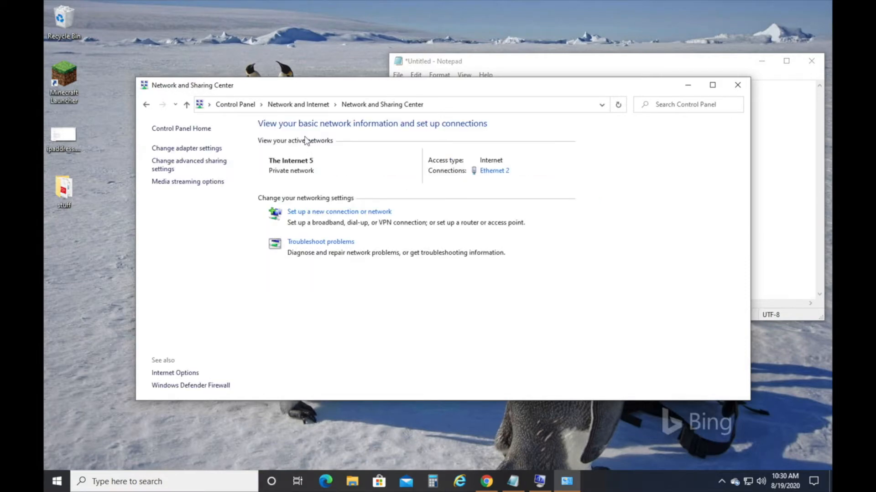
pyautogui.click(201, 148)
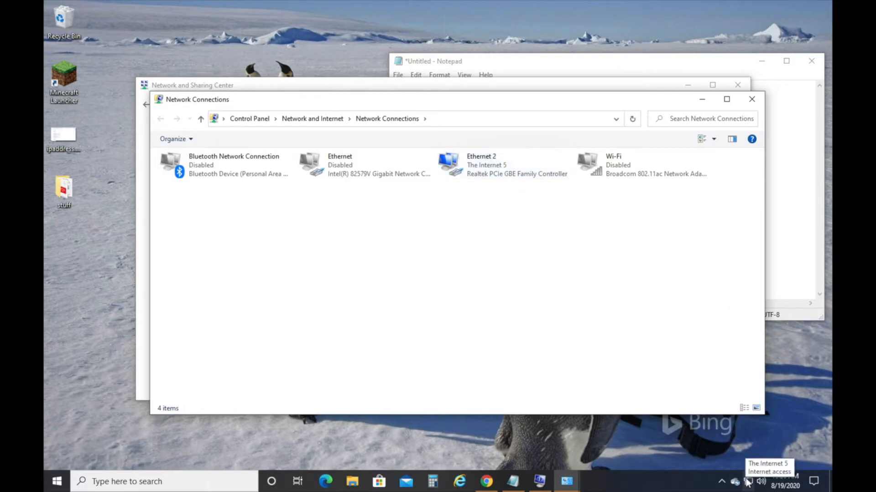
pyautogui.rightClick(508, 177)
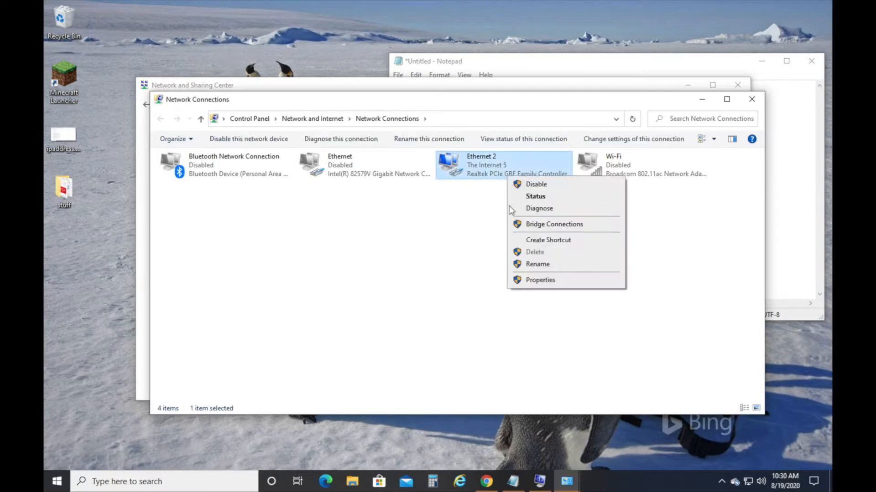
pyautogui.click(538, 280)
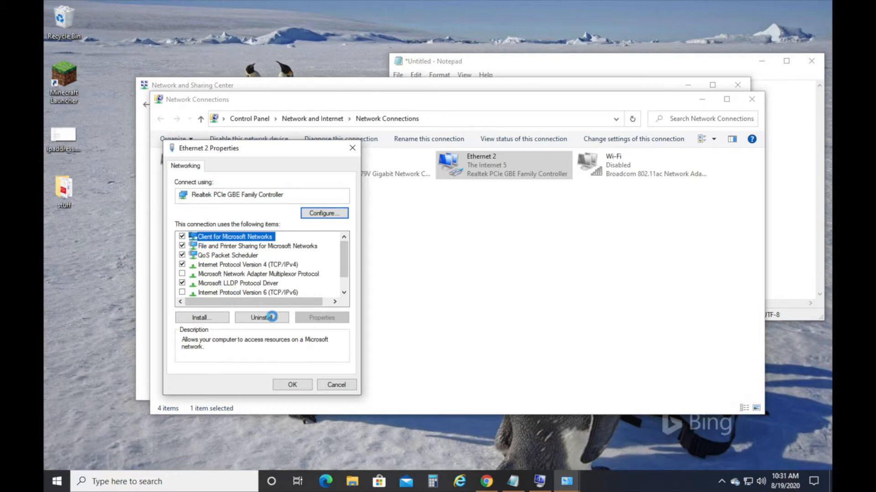
pyautogui.click(291, 385)
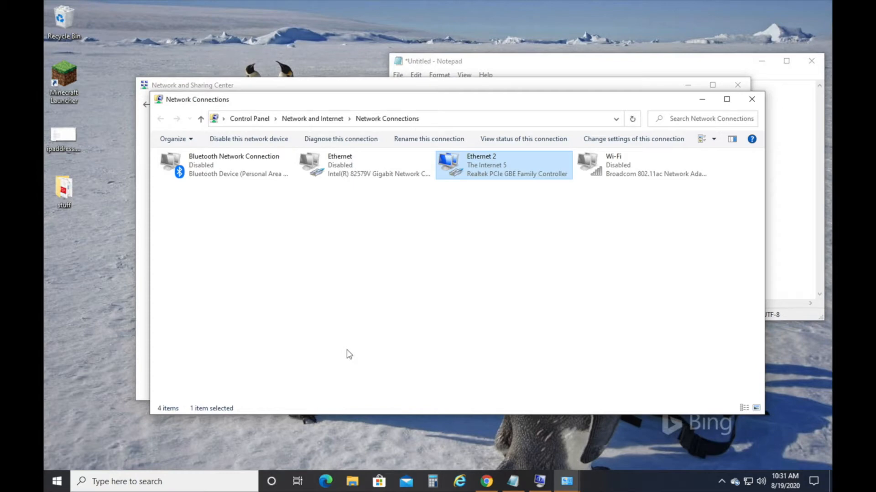
pyautogui.click(745, 102)
pyautogui.click(737, 86)
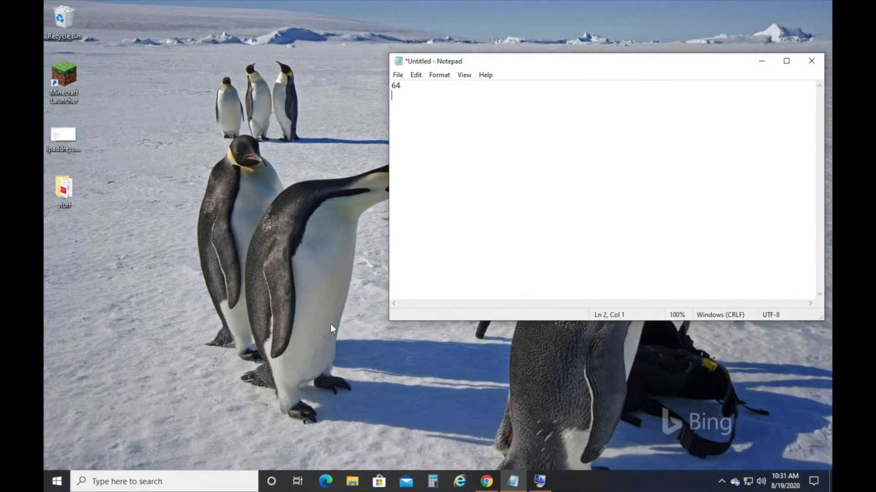
# - View the ipaddress image on the desktop and note "ip address 12.345.67.89" on the second line in Notepad
pyautogui.doubleClick(62, 141)
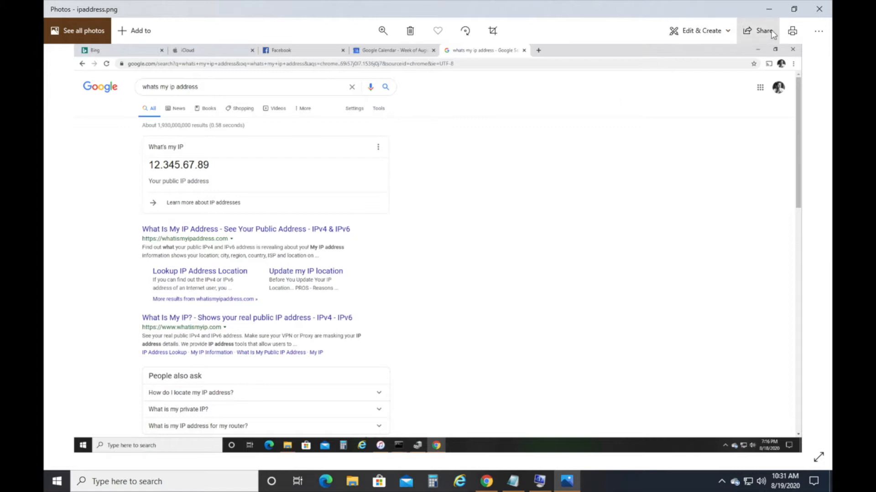
pyautogui.click(819, 14)
pyautogui.write('ip address')
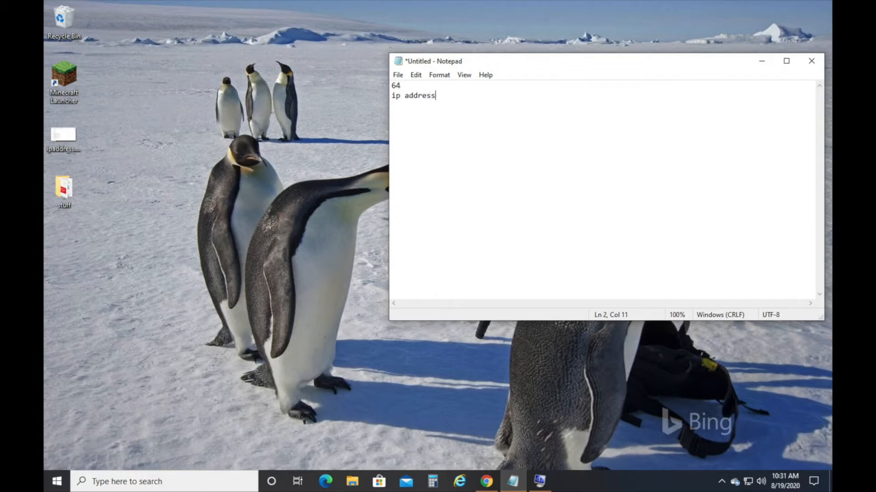
pyautogui.write(' 12.345.67.89')
pyautogui.press('Return')
# - Open Windows PowerShell and run ipconfig to list the network configuration
pyautogui.click(58, 480)
pyautogui.rightClick(60, 479)
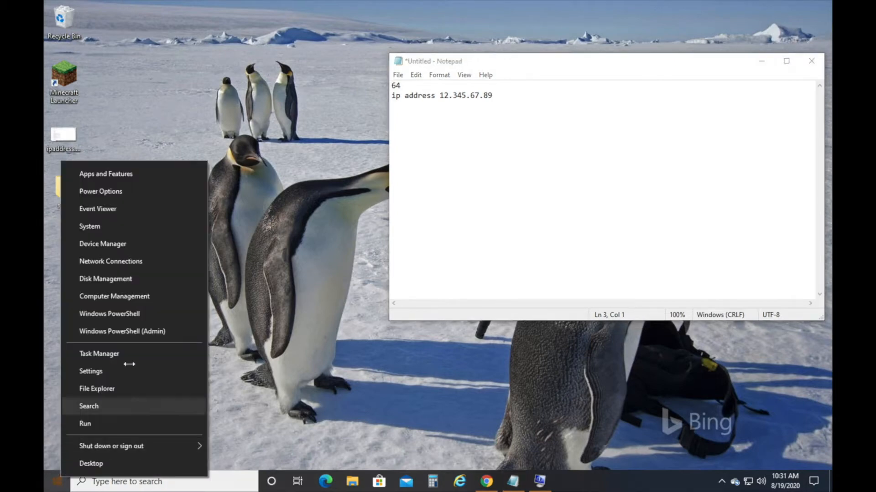
pyautogui.click(132, 314)
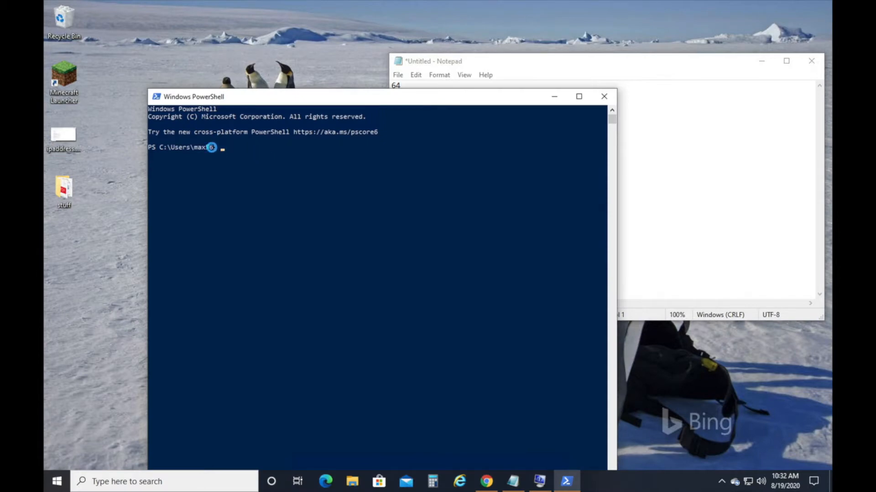
pyautogui.click(238, 149)
pyautogui.write('ipconfig')
pyautogui.press('Return')
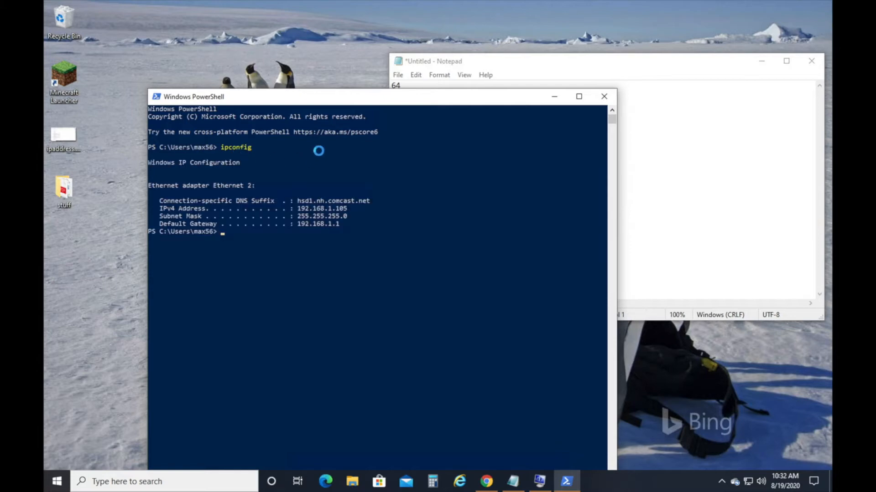
# - Add the line "local ip address 192.168.1.105" to the Notepad notes
pyautogui.click(640, 134)
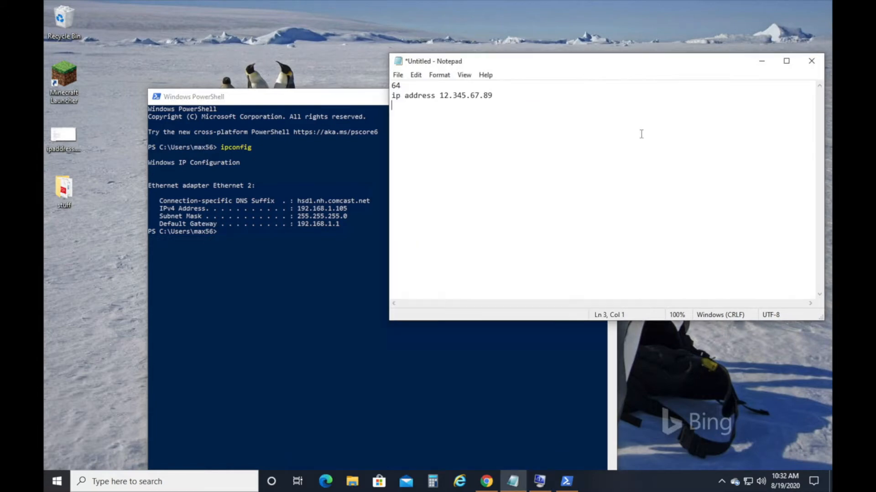
pyautogui.write('1ocal ip address 192')
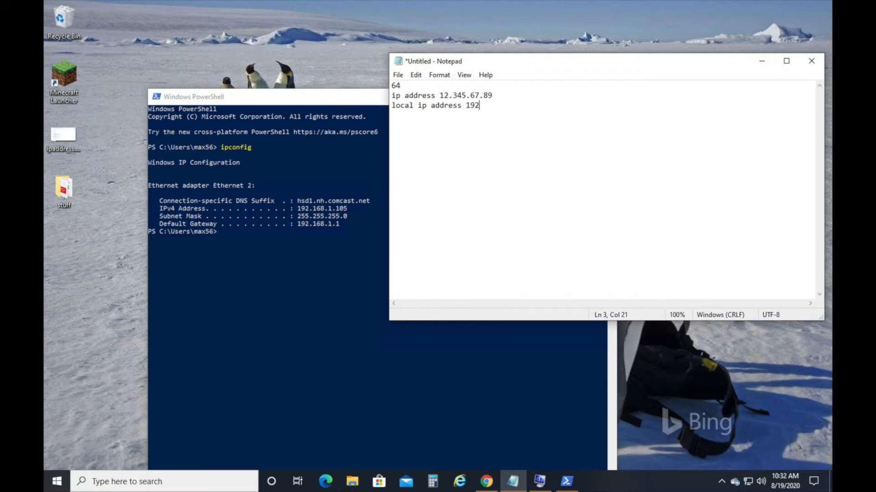
pyautogui.write('.168.10')
pyautogui.press('BackSpace')
pyautogui.press('BackSpace')
pyautogui.write('.105')
pyautogui.press('Return')
# - Add the line "gateway192.168.1.1" to the Notepad notes and close PowerShell
pyautogui.write('gateway')
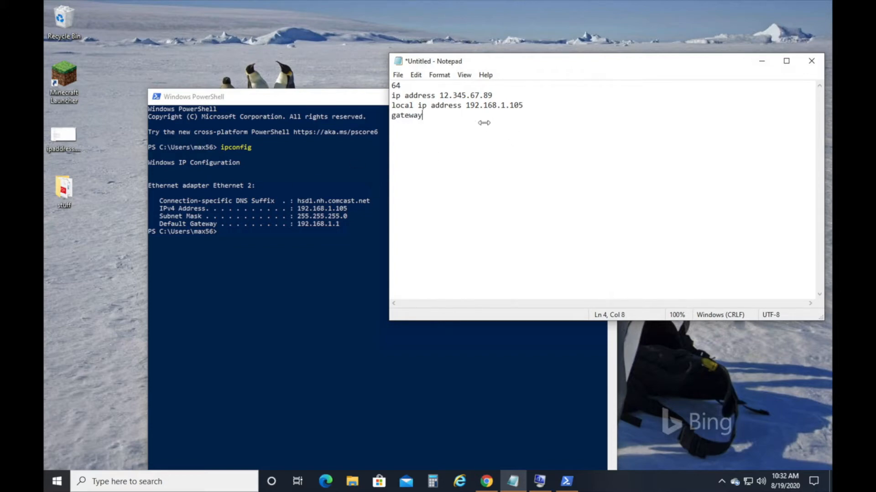
pyautogui.write('192.168.1.1')
pyautogui.press('Return')
pyautogui.click(327, 98)
pyautogui.click(603, 96)
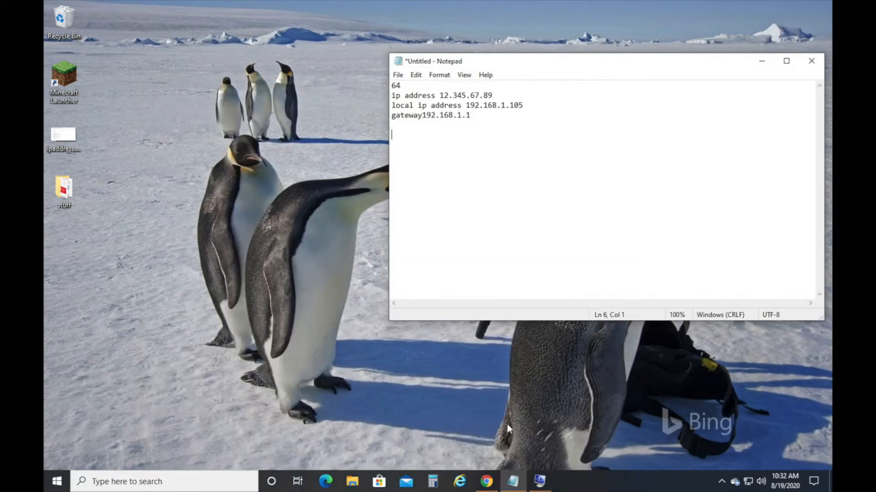
# - Switch to Chrome, go to google.com and search for "java download", checking the Notepad notes along the way
pyautogui.click(486, 480)
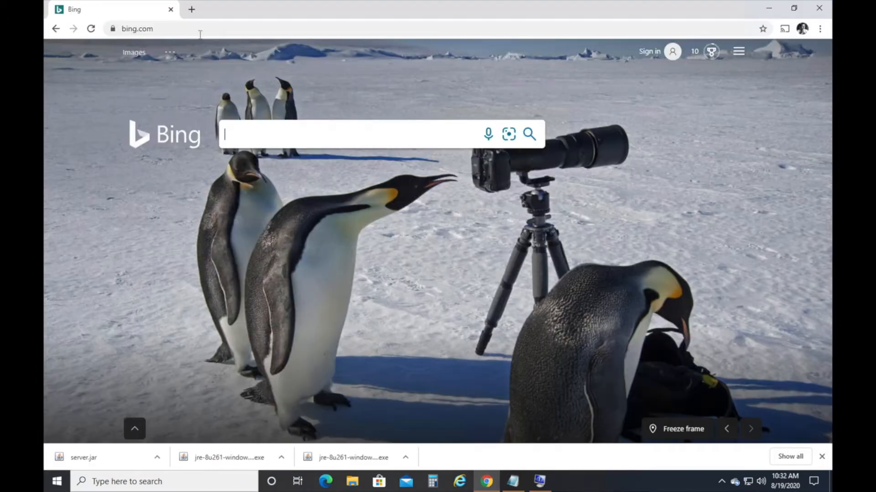
pyautogui.click(189, 28)
pyautogui.write('google.com')
pyautogui.press('Return')
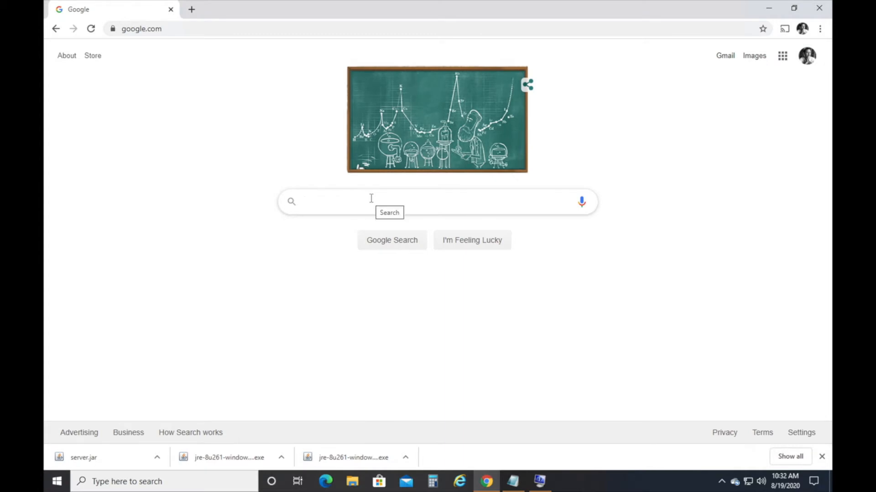
pyautogui.write('java download')
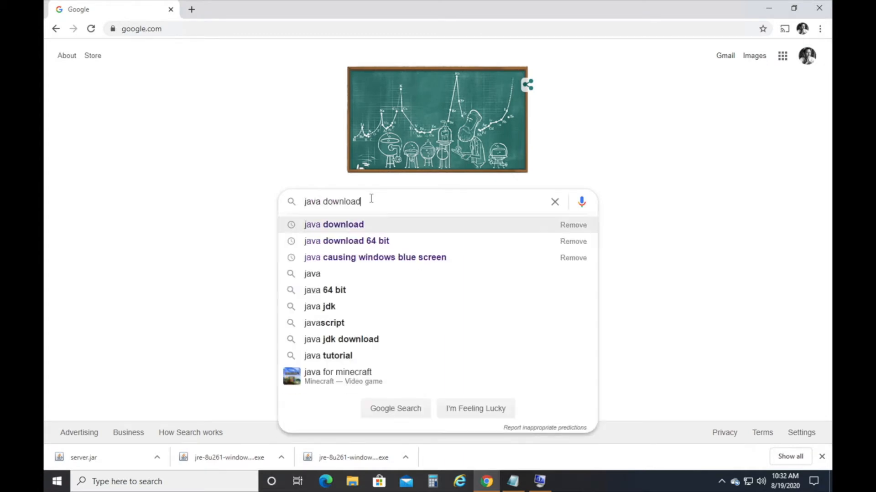
pyautogui.click(513, 481)
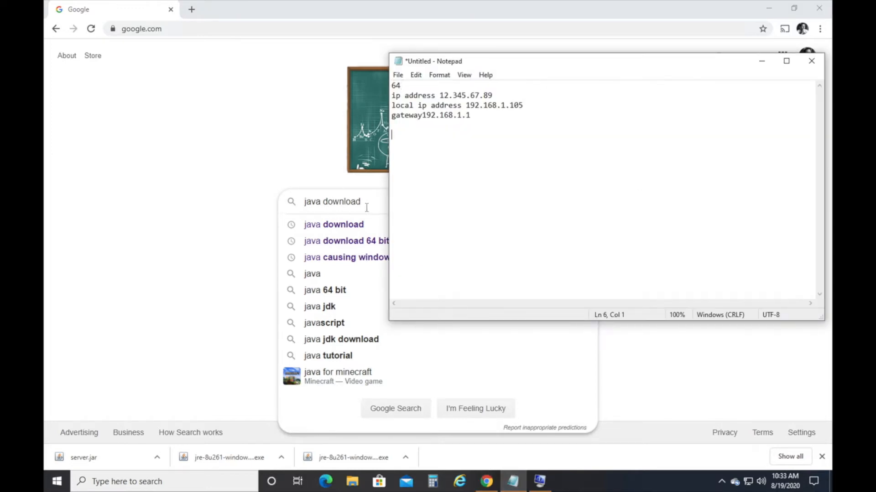
pyautogui.click(344, 226)
pyautogui.click(344, 225)
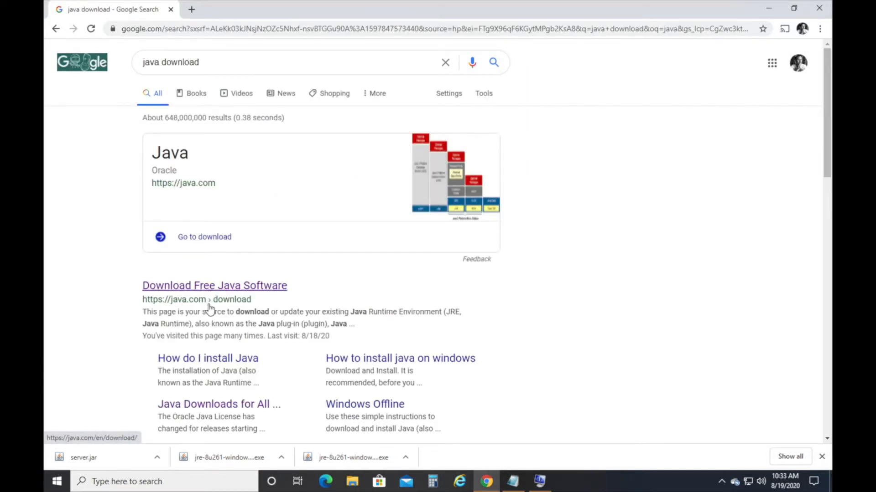
# - View the Download Java for Windows page on java.com and check it against the Notepad notes
pyautogui.click(218, 297)
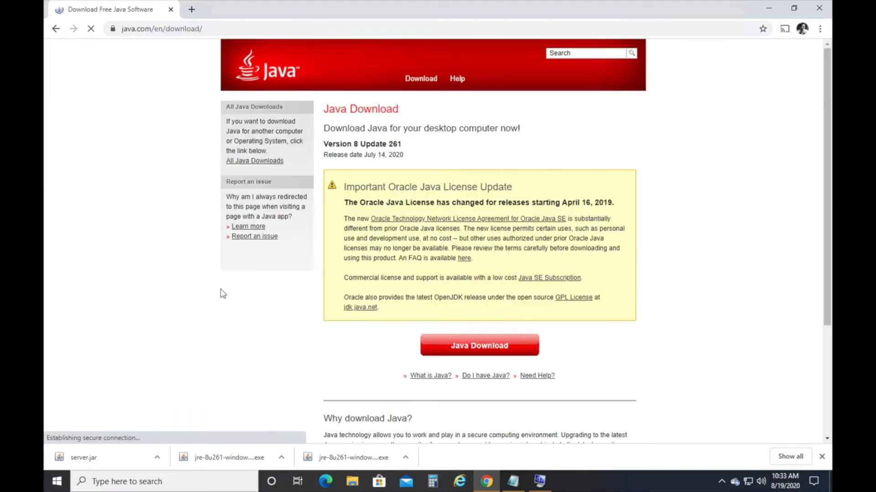
pyautogui.click(455, 349)
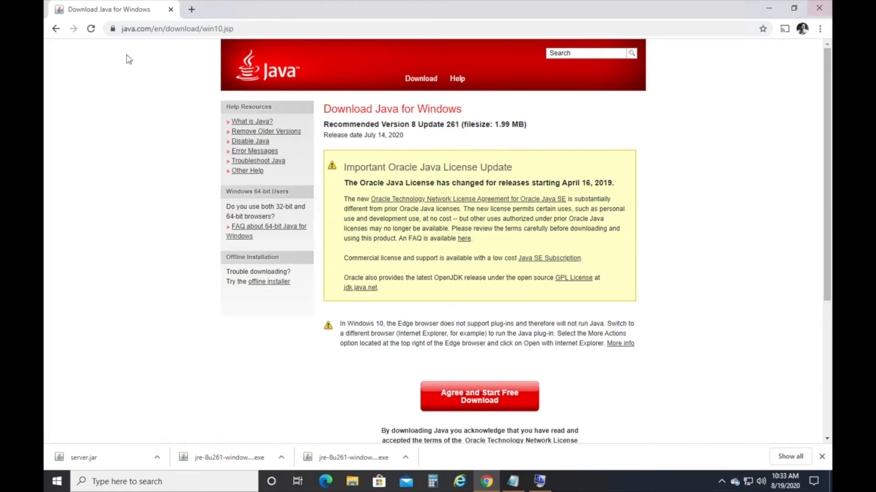
pyautogui.click(513, 481)
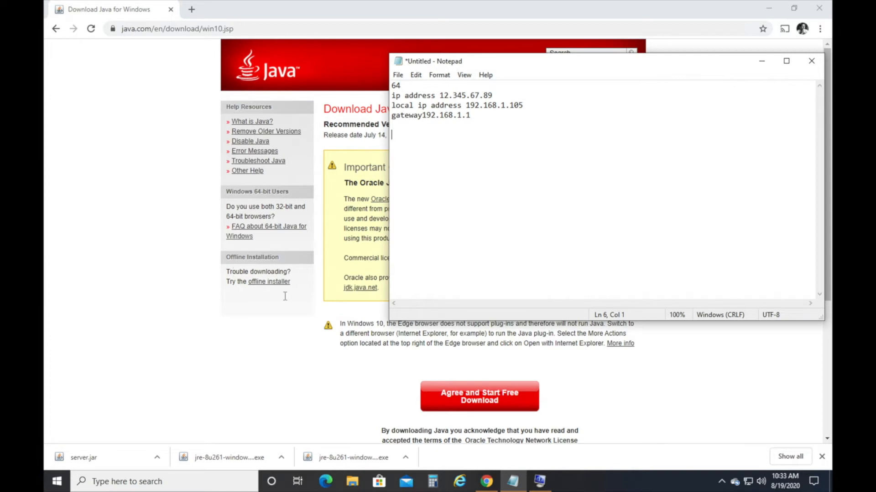
pyautogui.click(154, 291)
# - Go back to google.com and search for "java download 64 bit"
pyautogui.click(159, 28)
pyautogui.write('g')
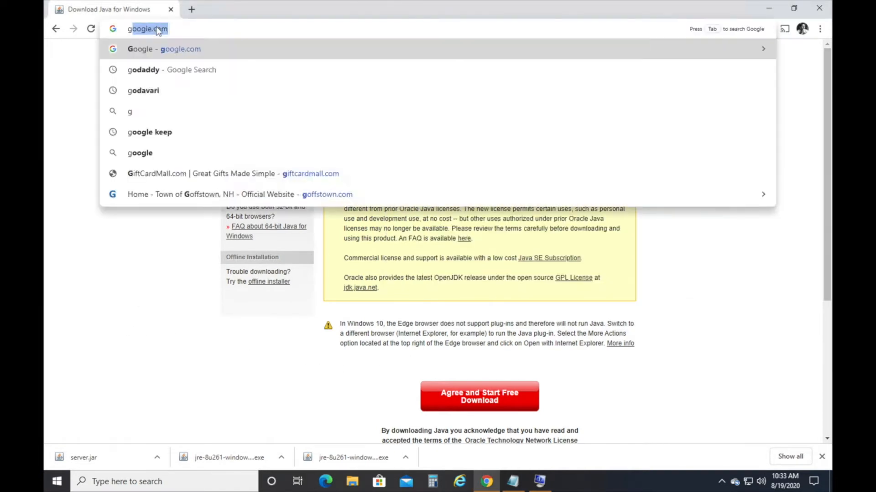
pyautogui.press('BackSpace')
pyautogui.write('oogle.com')
pyautogui.press('Return')
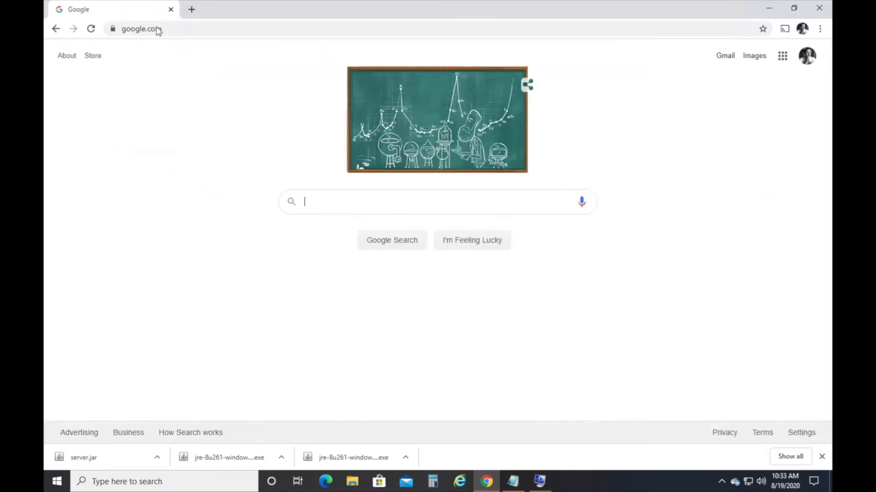
pyautogui.write('ja')
pyautogui.press('Down')
pyautogui.press('Down')
pyautogui.press('Return')
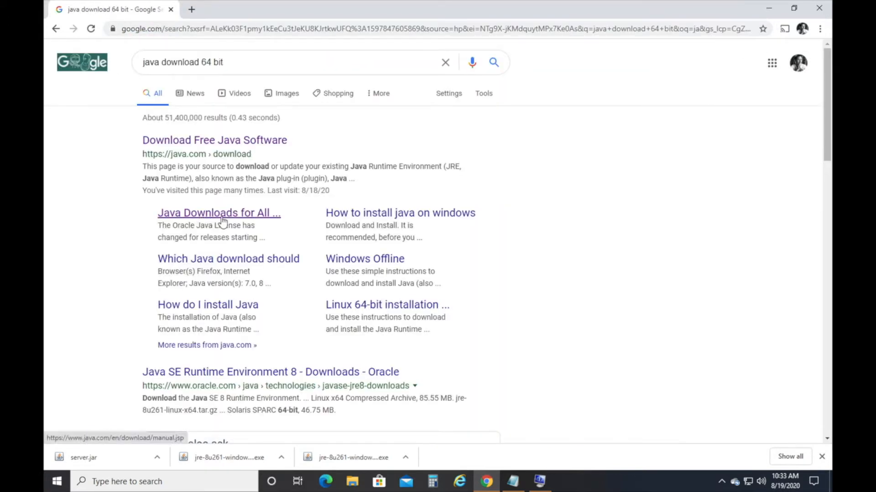
# - Open the Java Downloads for All Operating Systems result and download the Windows Offline (64-bit) installer
pyautogui.click(225, 215)
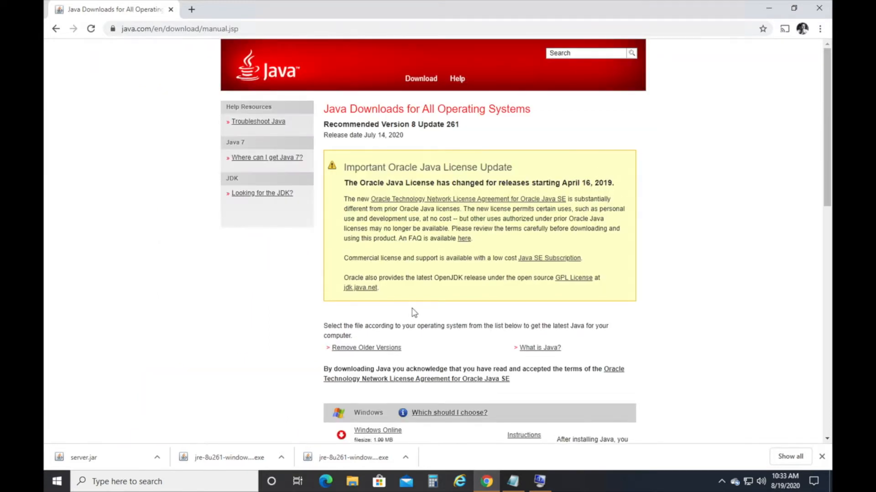
pyautogui.scroll(-3, 414, 313)
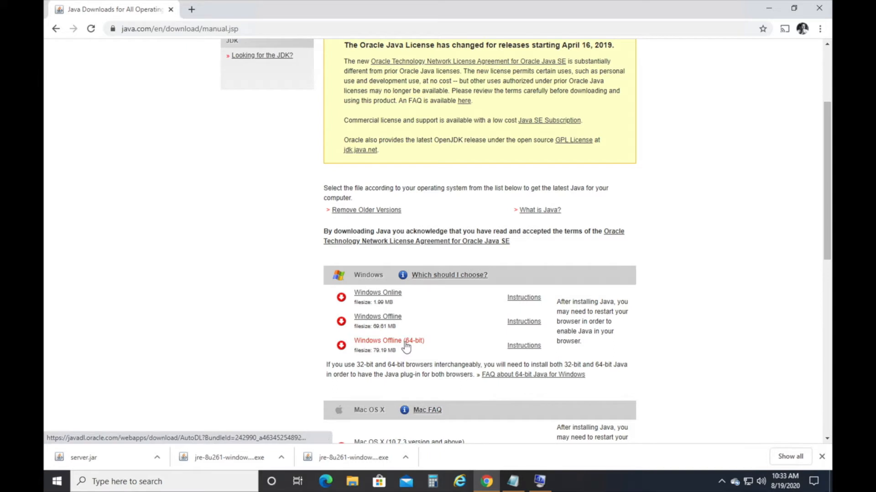
pyautogui.click(406, 346)
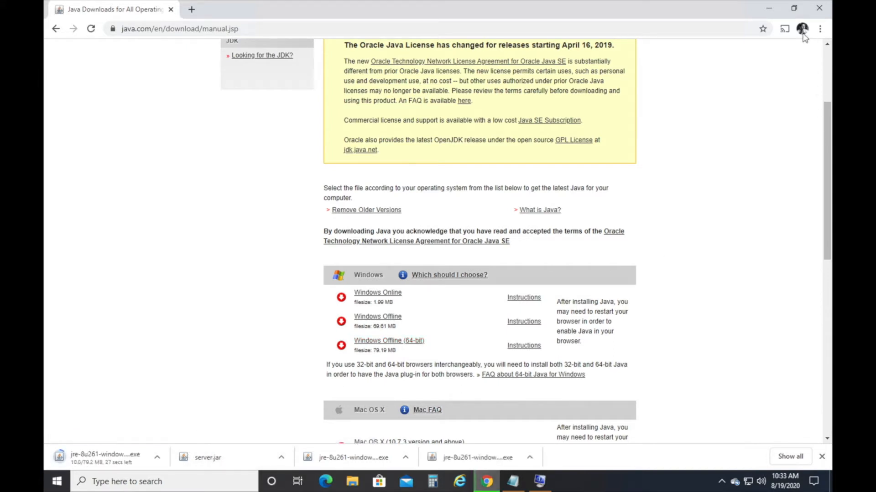
# - Open minecraft.net in a new browser tab and go to its en-us/download/server page
pyautogui.click(193, 12)
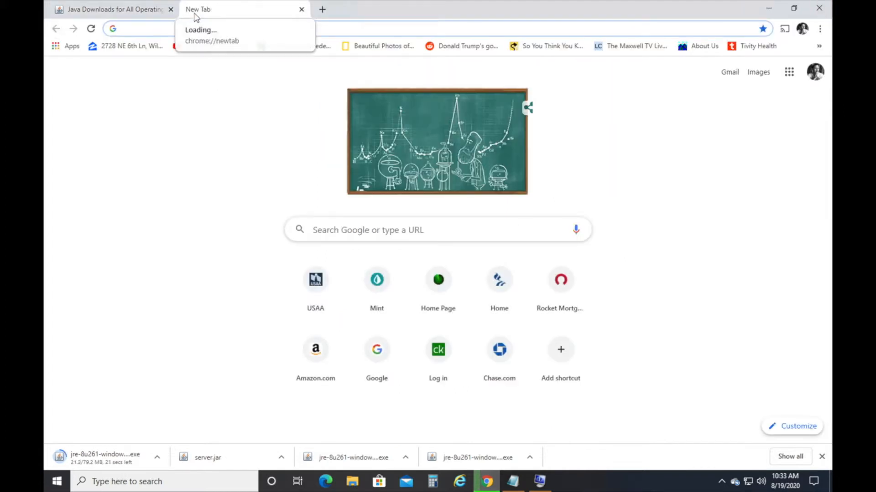
pyautogui.write('minecraft.net')
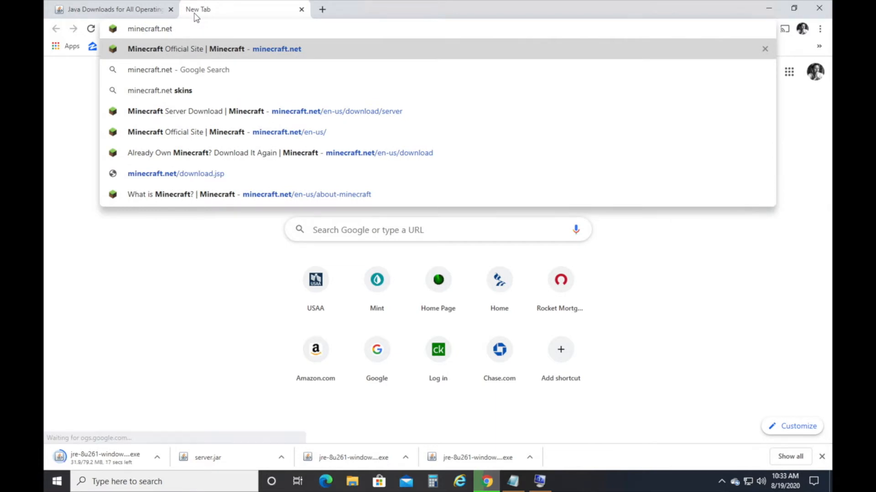
pyautogui.press('Return')
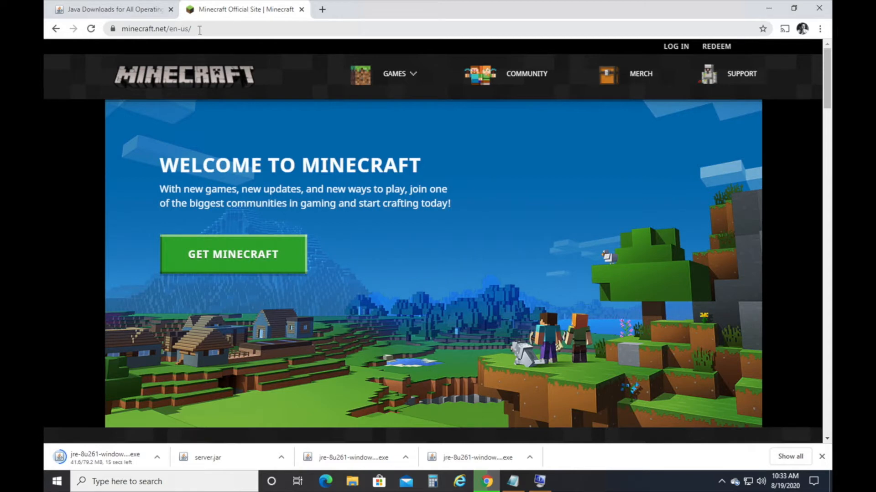
pyautogui.click(208, 29)
pyautogui.click(213, 29)
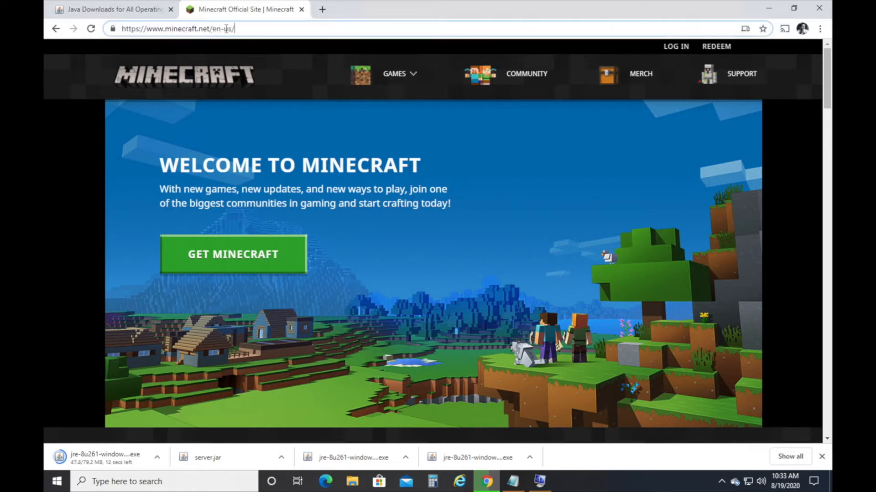
pyautogui.write('do')
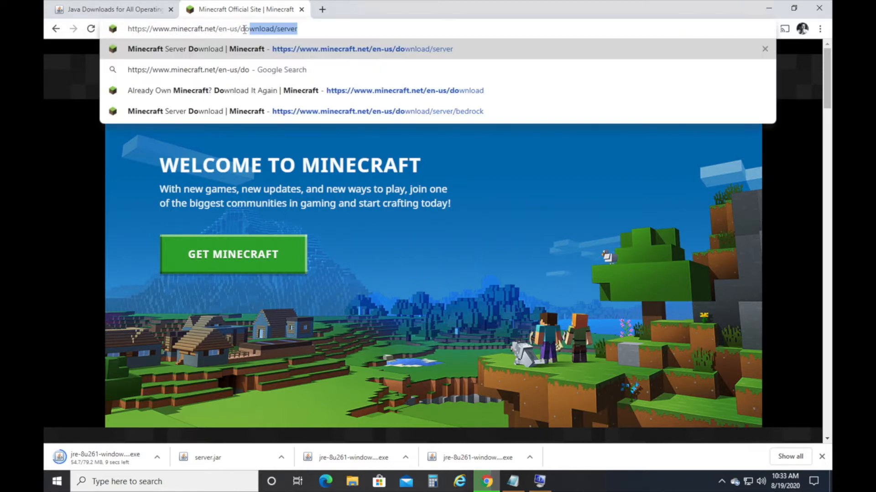
pyautogui.press('Right')
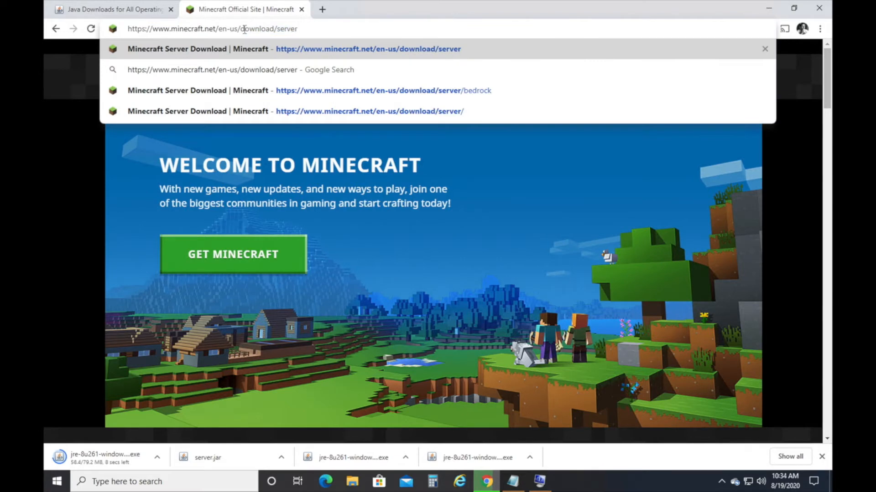
pyautogui.click(438, 48)
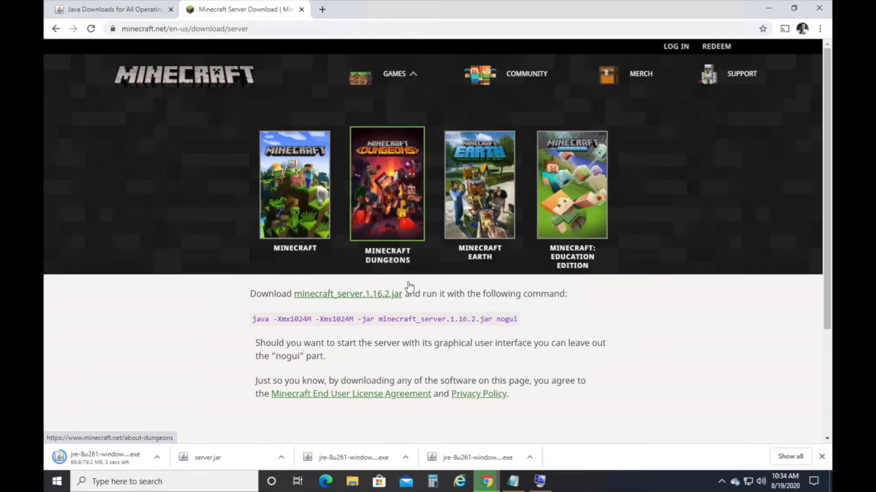
# - Copy the command "java -Xmx1024M -Xms1024M -jar minecraft_server.1.16.2.jar nogui" from the server download page into the Notepad notes
pyautogui.moveTo(518, 319); pyautogui.dragTo(250, 322)
pyautogui.hotkey('ctrl', 'c')
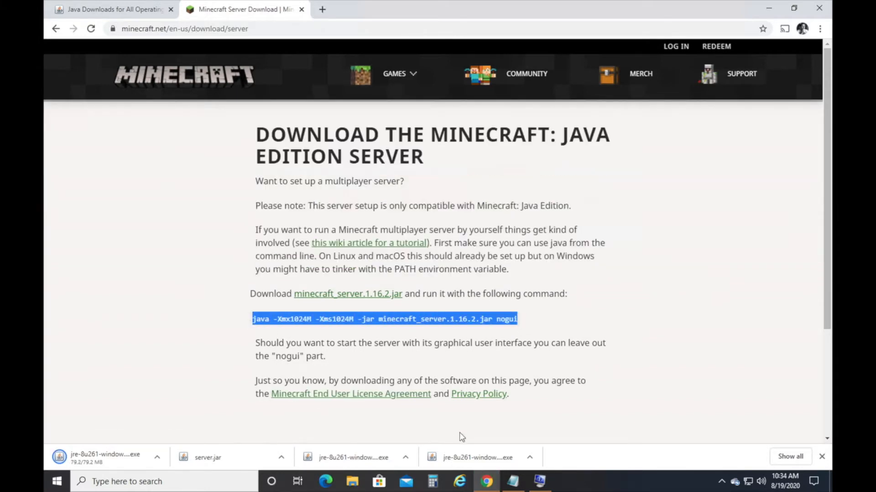
pyautogui.click(513, 482)
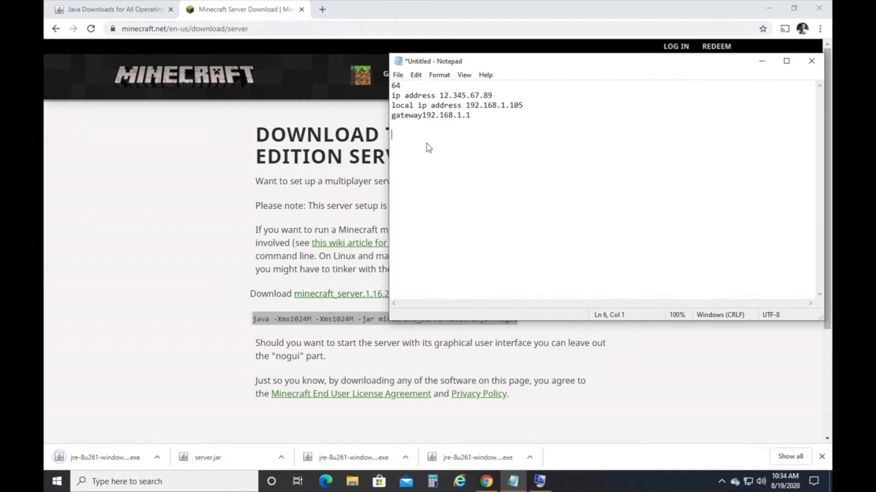
pyautogui.hotkey('ctrl', 'v')
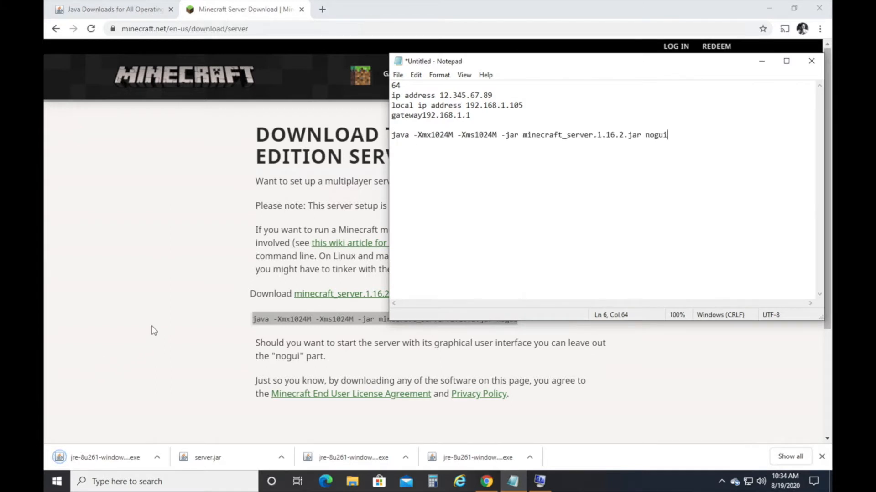
# - Return to Chrome, download minecraft_server.1.16.2.jar, keep the resulting server.jar file and close the browser
pyautogui.click(152, 330)
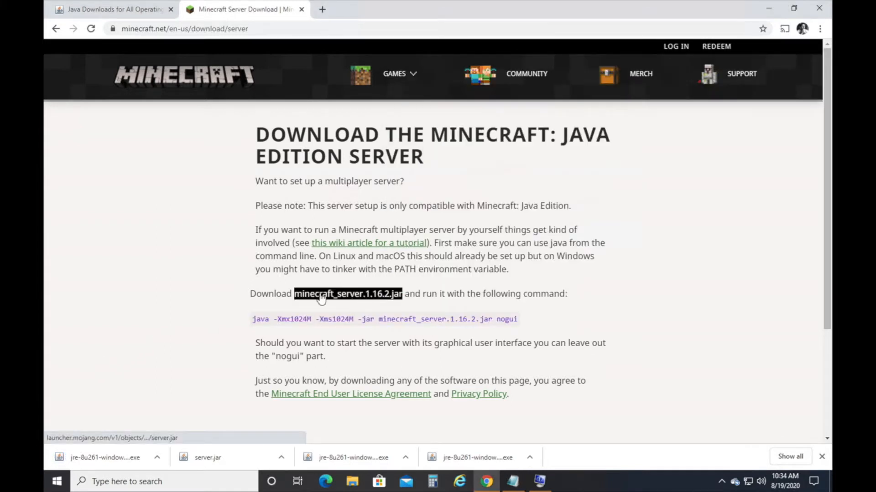
pyautogui.click(343, 297)
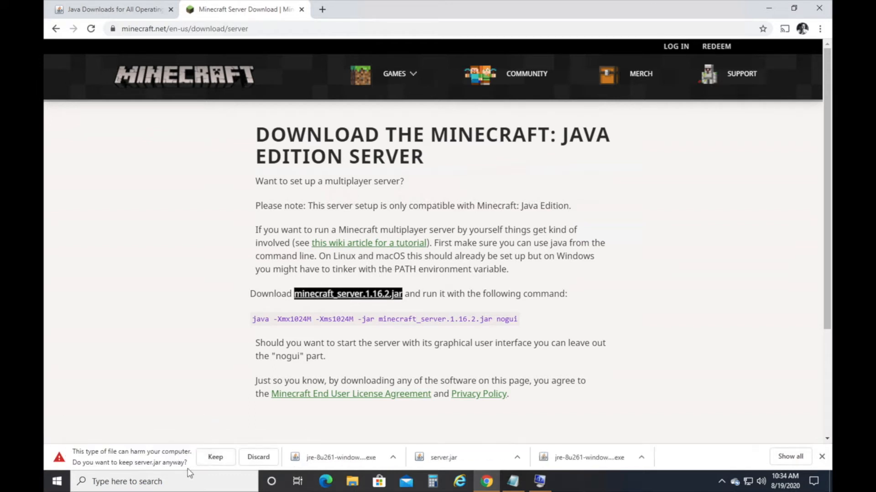
pyautogui.click(215, 457)
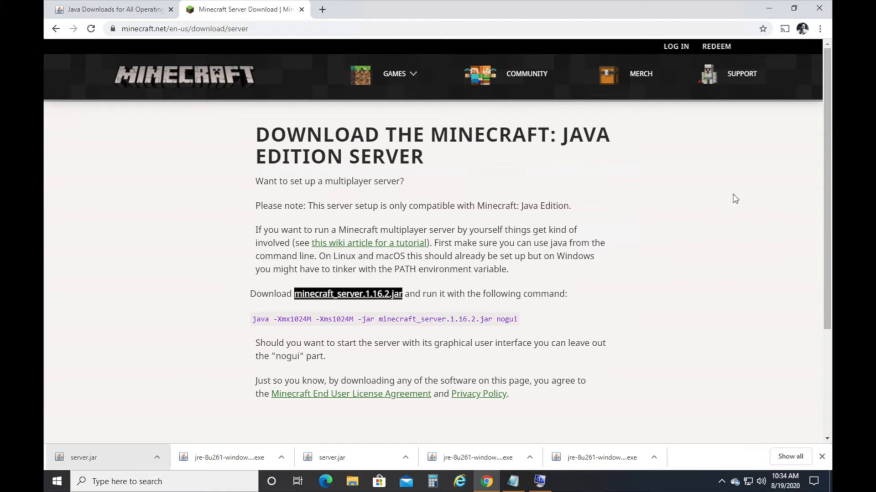
pyautogui.click(813, 13)
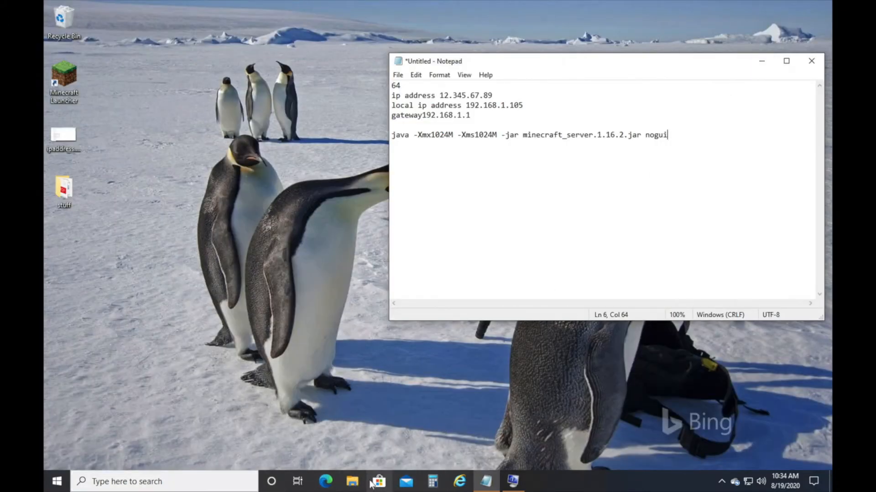
# - Run jre-8u261-windows-x64.exe from the Downloads folder in File Explorer, allow it to make changes and start the Java installation
pyautogui.click(352, 481)
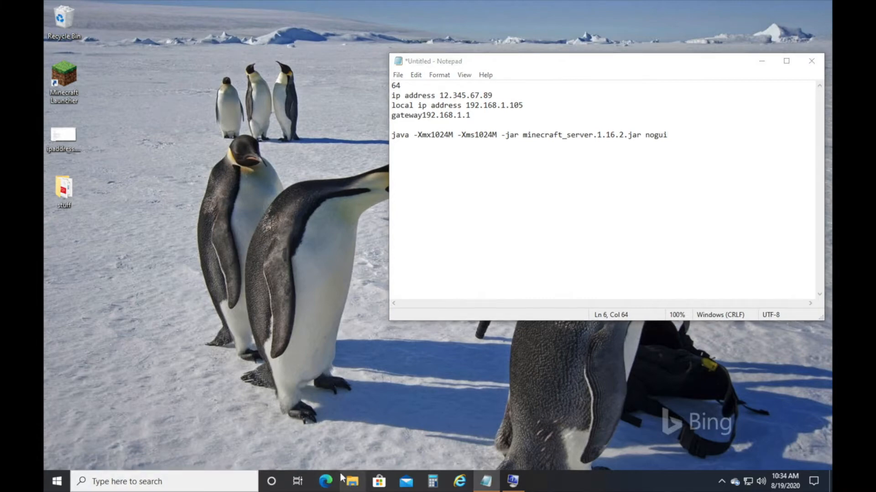
pyautogui.click(192, 171)
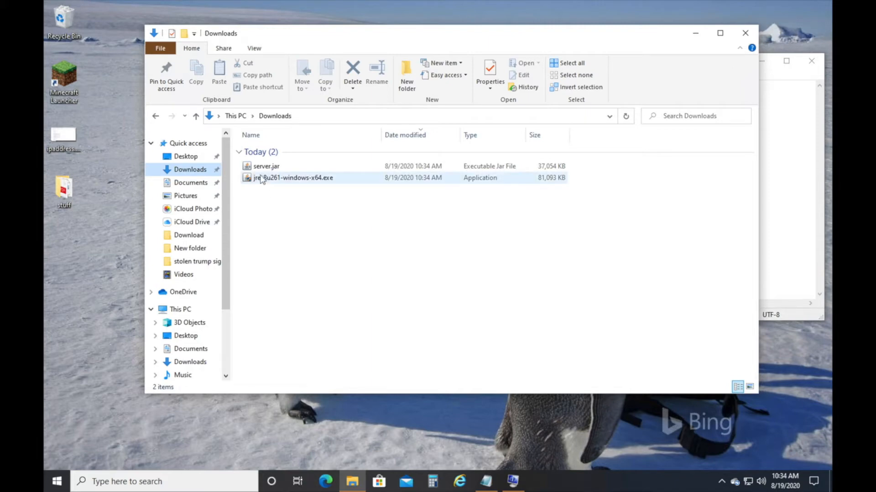
pyautogui.doubleClick(318, 181)
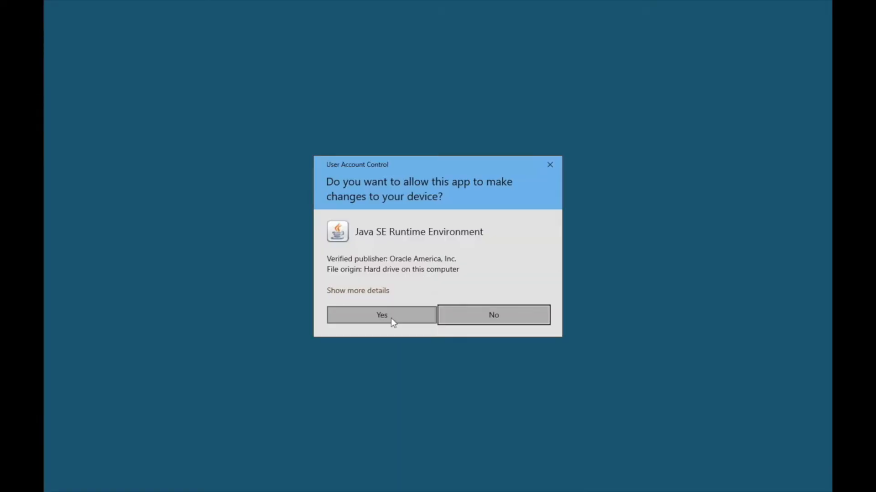
pyautogui.click(393, 313)
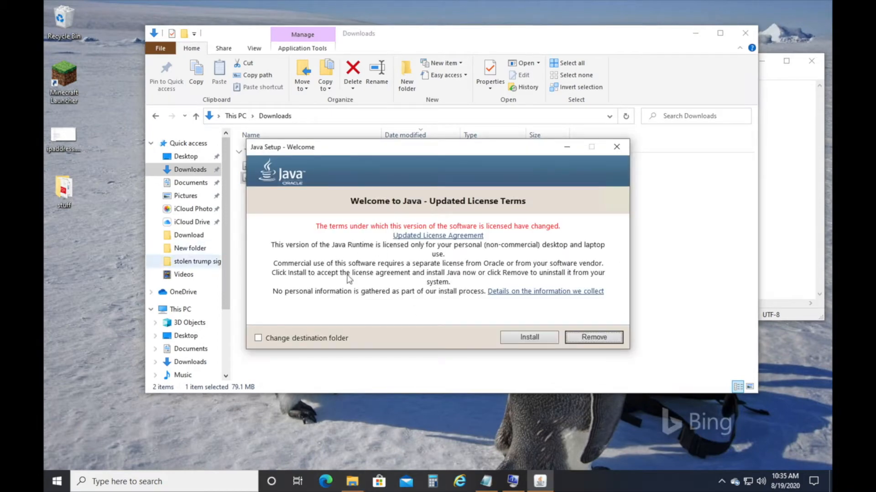
pyautogui.click(537, 338)
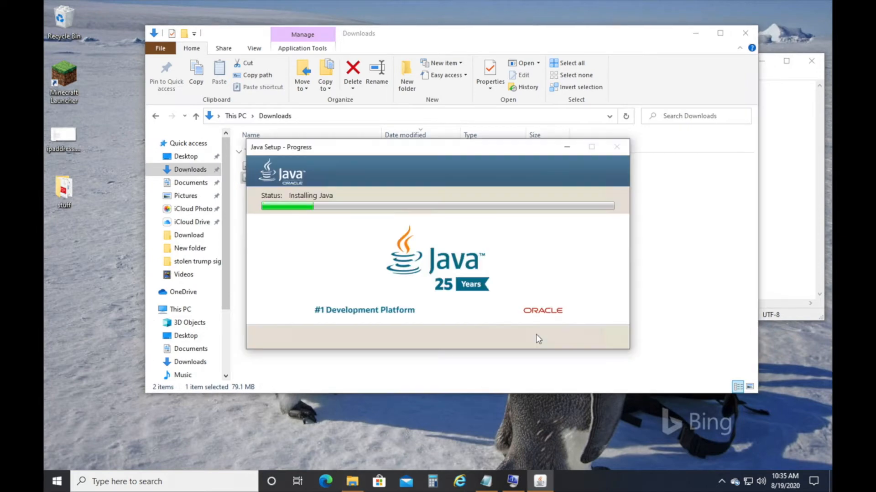
# - Create a desktop folder named "minecraft server" and move server.jar from Downloads into it
pyautogui.rightClick(60, 245)
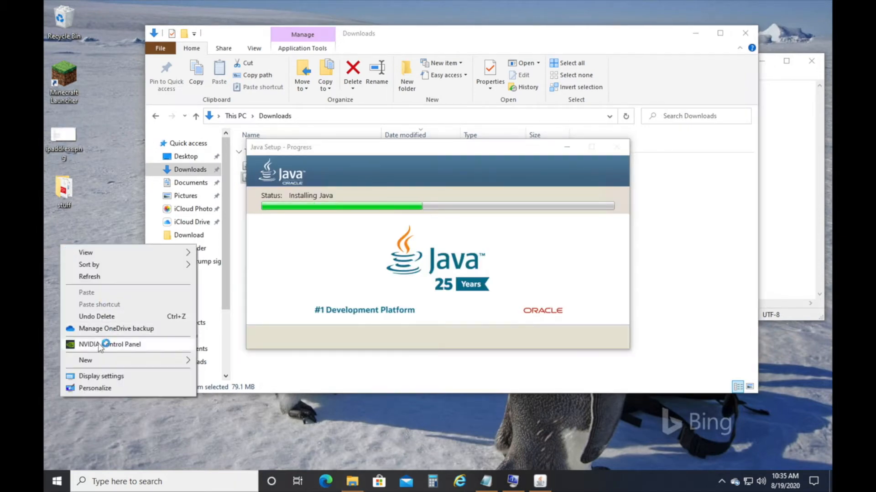
pyautogui.moveTo(100, 360)
pyautogui.click(223, 361)
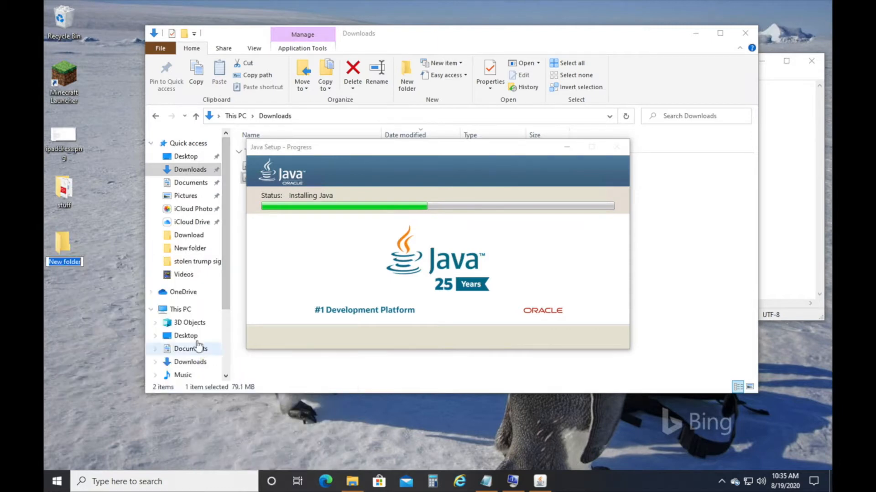
pyautogui.write('minecraf')
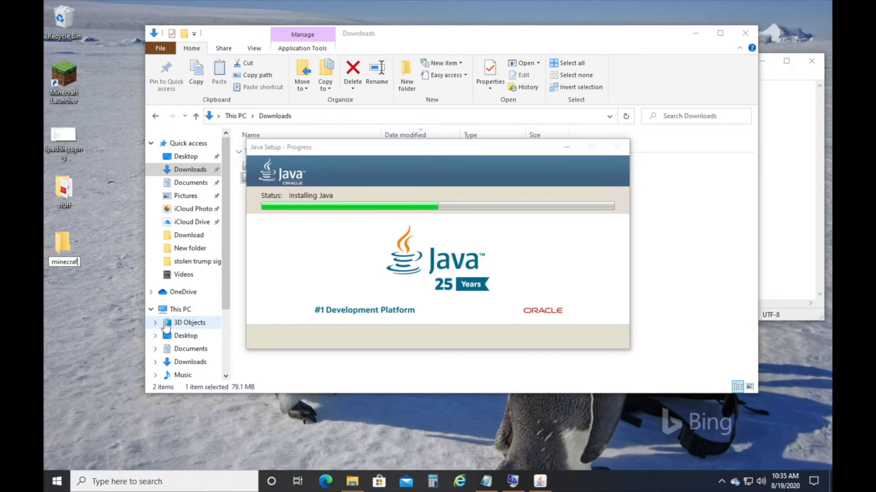
pyautogui.write('t server')
pyautogui.press('Return')
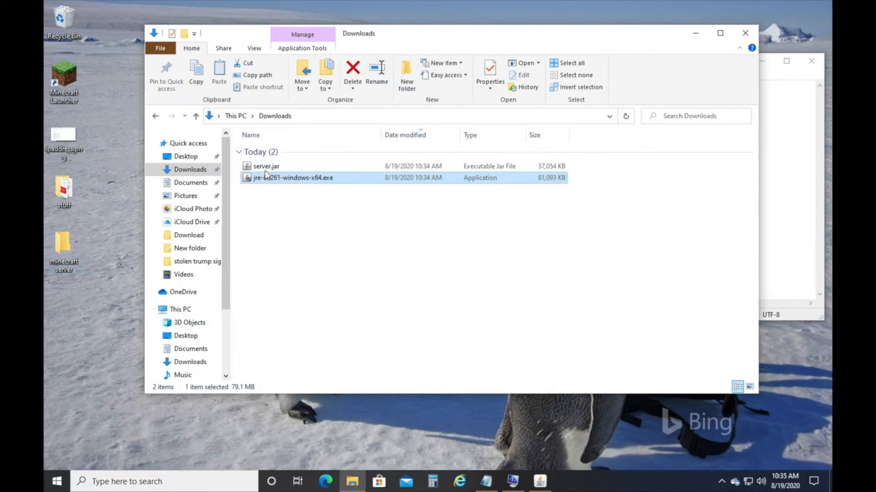
pyautogui.click(279, 167)
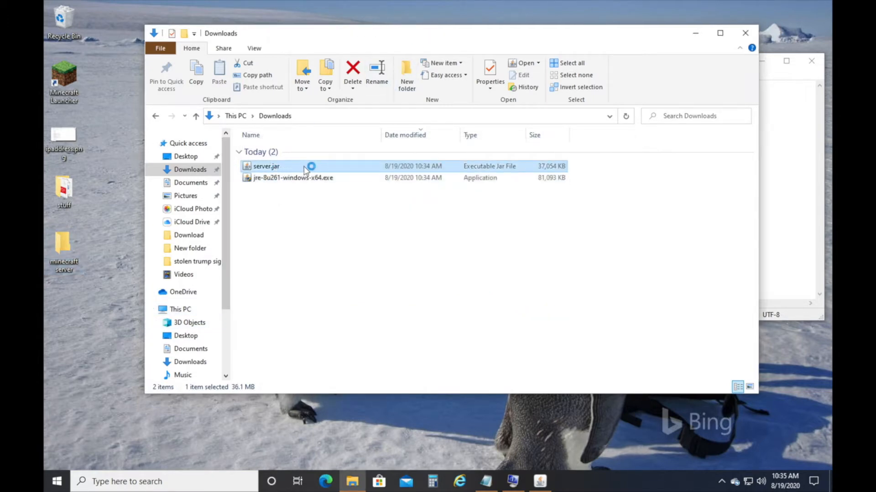
pyautogui.moveTo(281, 167); pyautogui.dragTo(75, 250)
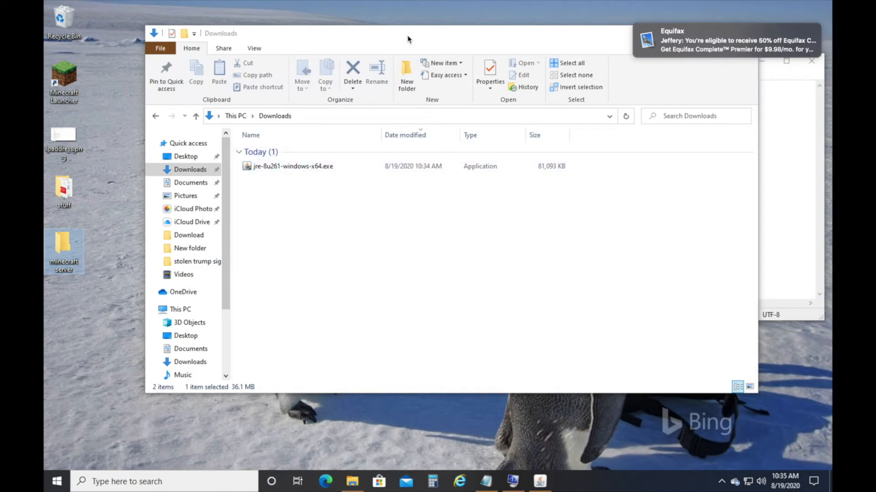
# - Close the completed Java Setup and the Downloads window
pyautogui.click(538, 486)
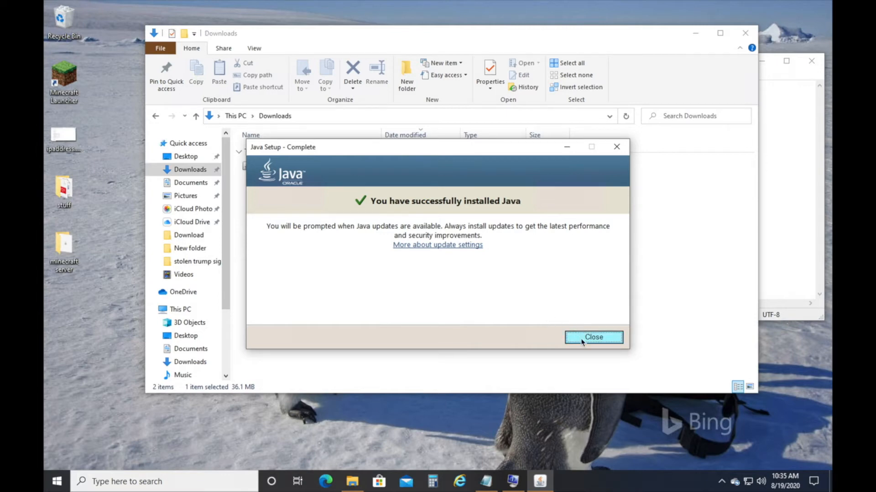
pyautogui.click(592, 342)
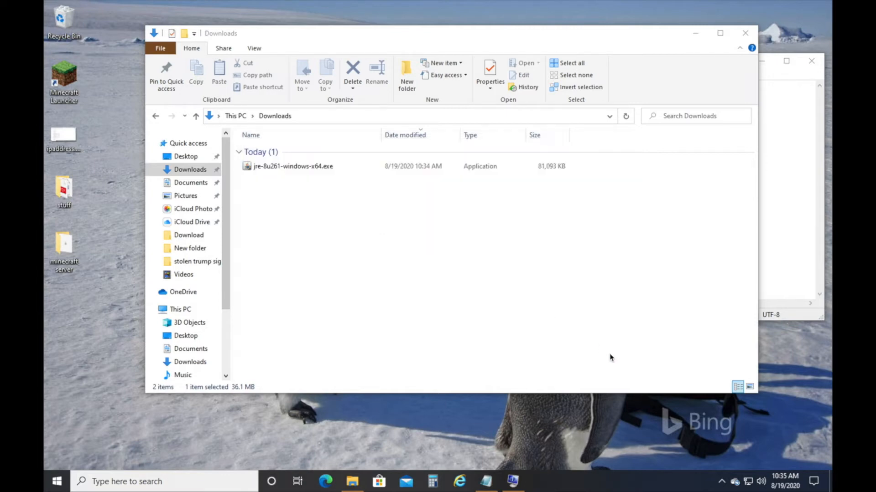
pyautogui.click(745, 36)
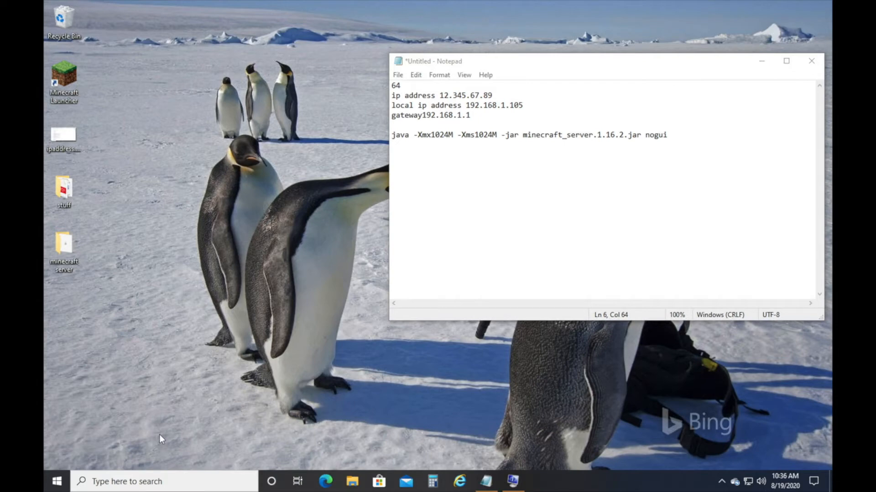
# - Open Control Panel, show its items as large icons and open File Explorer Options
pyautogui.click(156, 482)
pyautogui.write('contr')
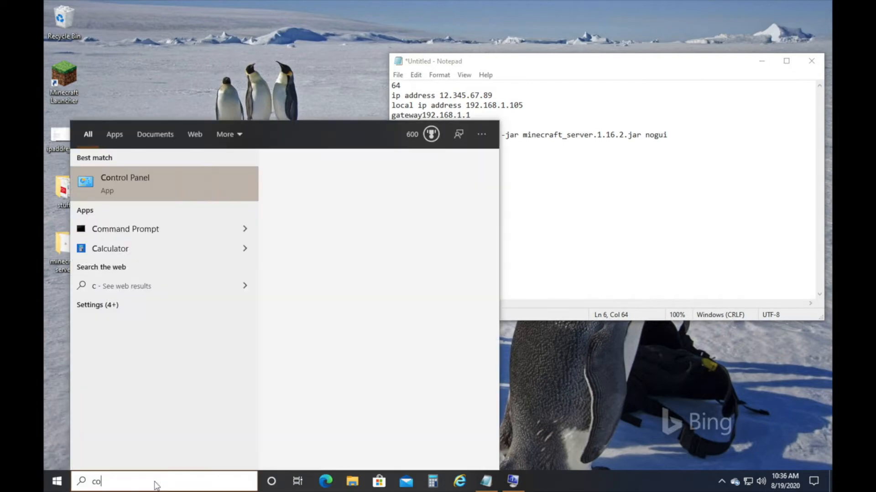
pyautogui.click(179, 190)
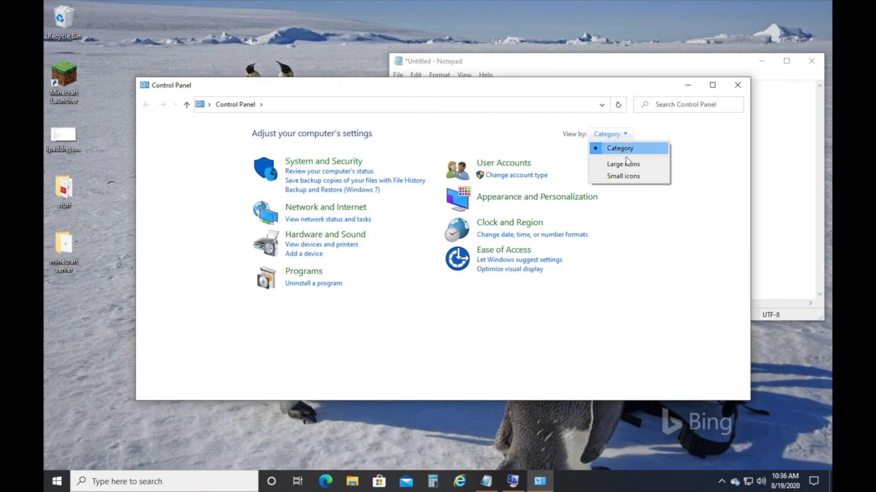
pyautogui.click(628, 165)
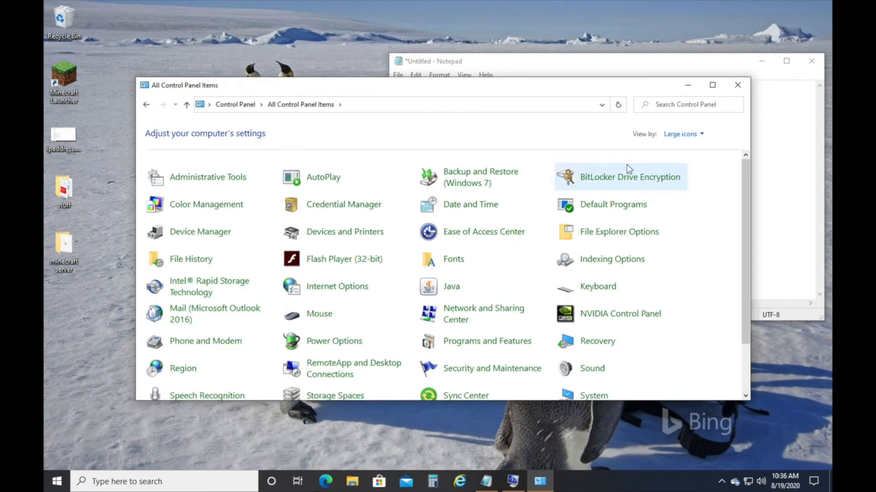
pyautogui.click(616, 232)
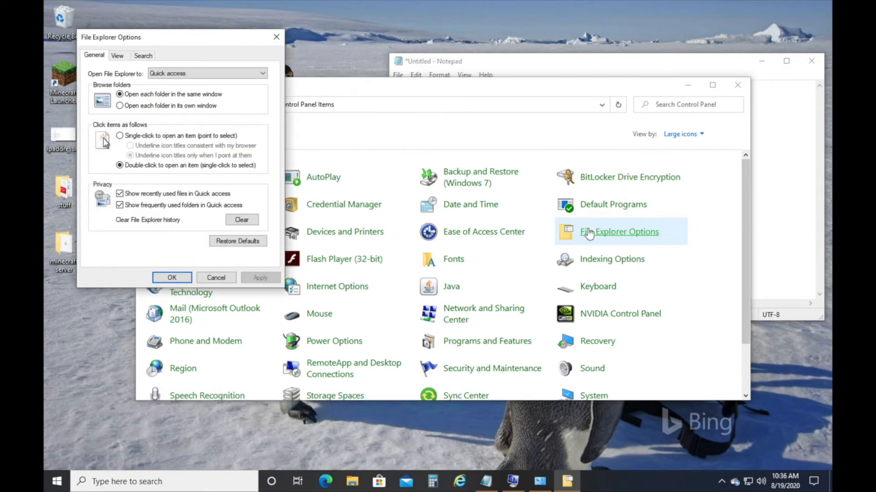
# - Check the hidden-file and file-extension view settings in File Explorer Options, accept them and close Control Panel
pyautogui.click(117, 56)
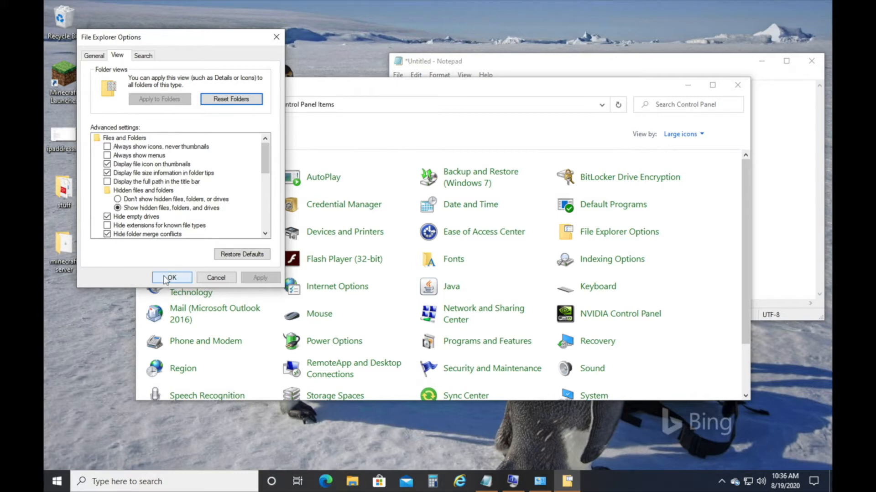
pyautogui.click(172, 276)
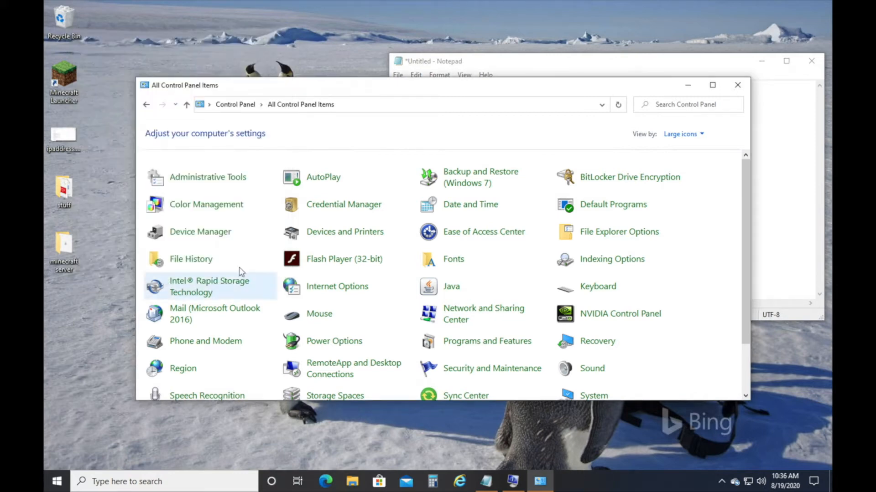
pyautogui.click(736, 86)
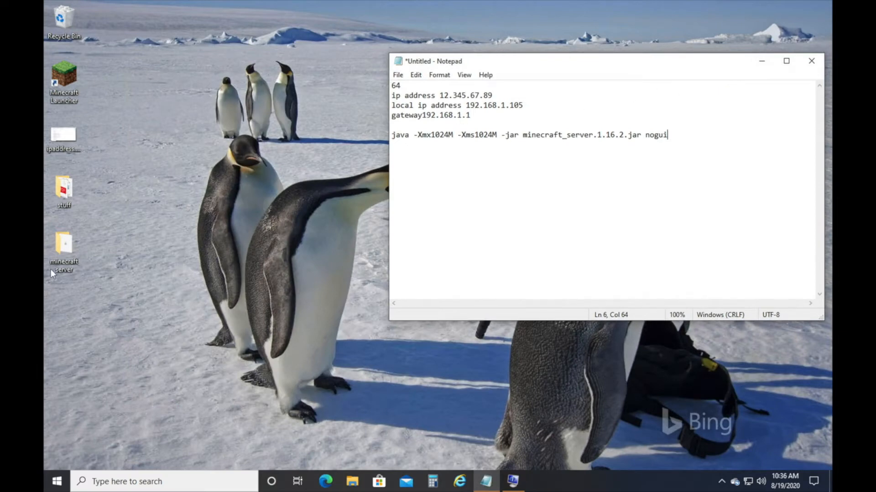
# - Open the minecraft server folder on the desktop and run server.jar to generate the initial server files
pyautogui.click(65, 268)
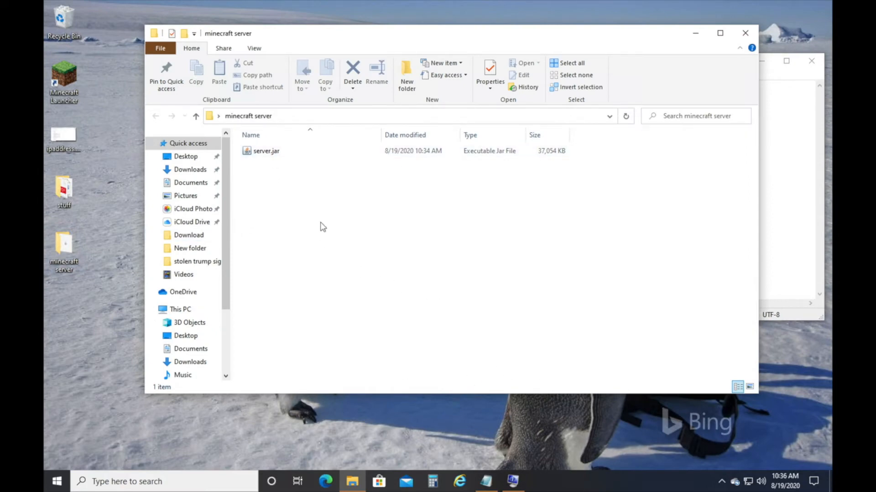
pyautogui.doubleClick(283, 152)
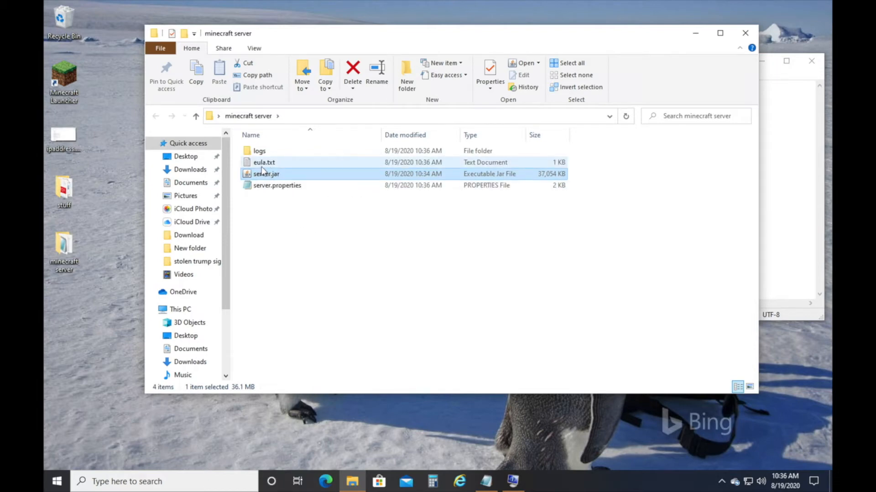
# - Accept the EULA by changing the setting in eula.txt to eula=true, save the file and close it
pyautogui.doubleClick(286, 162)
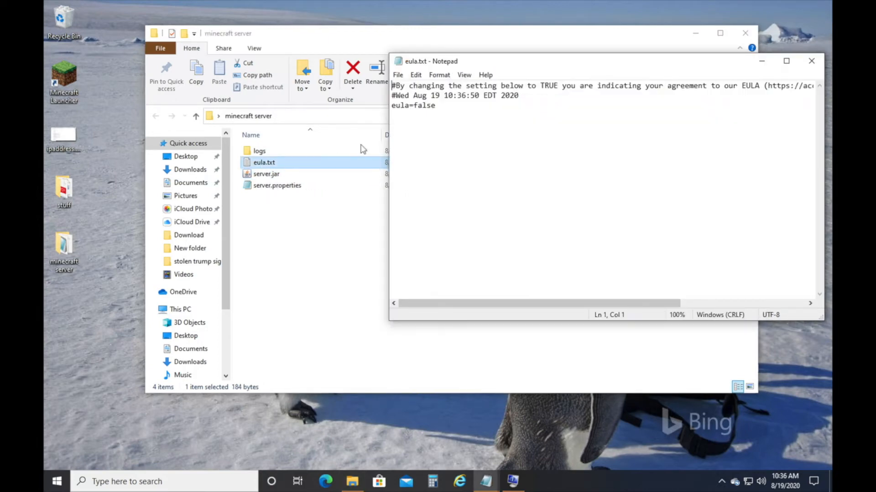
pyautogui.press('BackSpace')
pyautogui.press('BackSpace')
pyautogui.press('BackSpace')
pyautogui.press('BackSpace')
pyautogui.press('BackSpace')
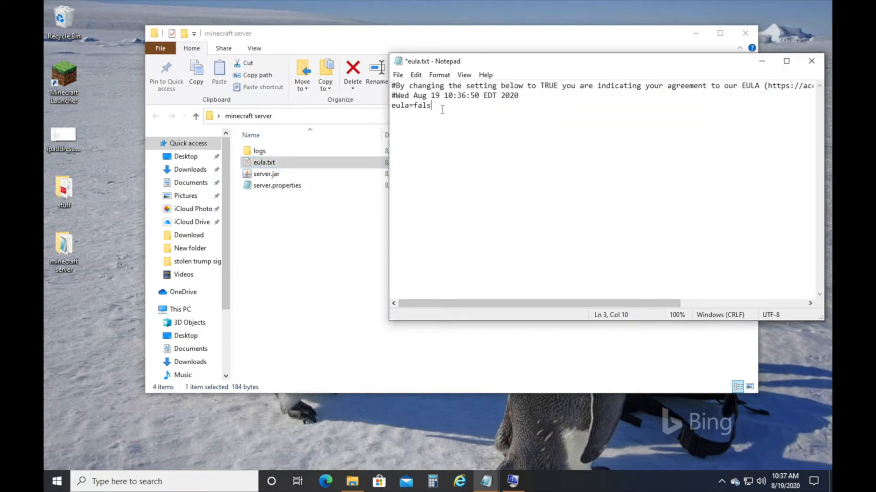
pyautogui.write('true')
pyautogui.click(398, 74)
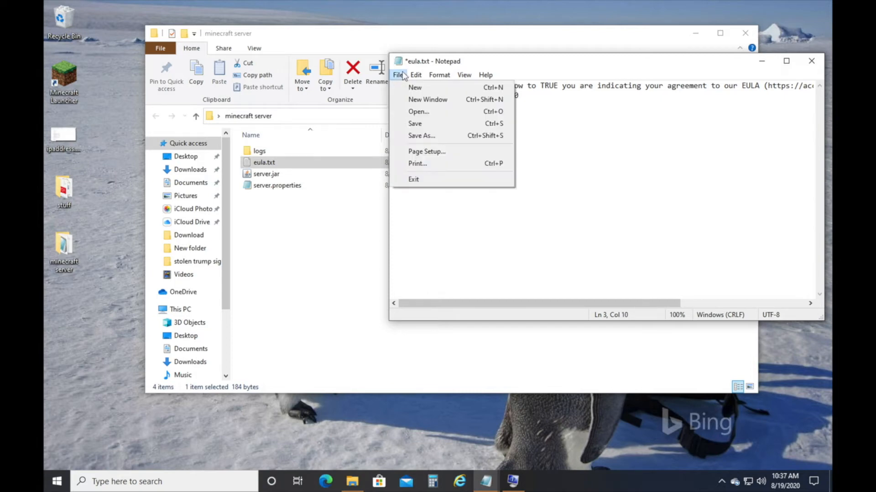
pyautogui.click(430, 125)
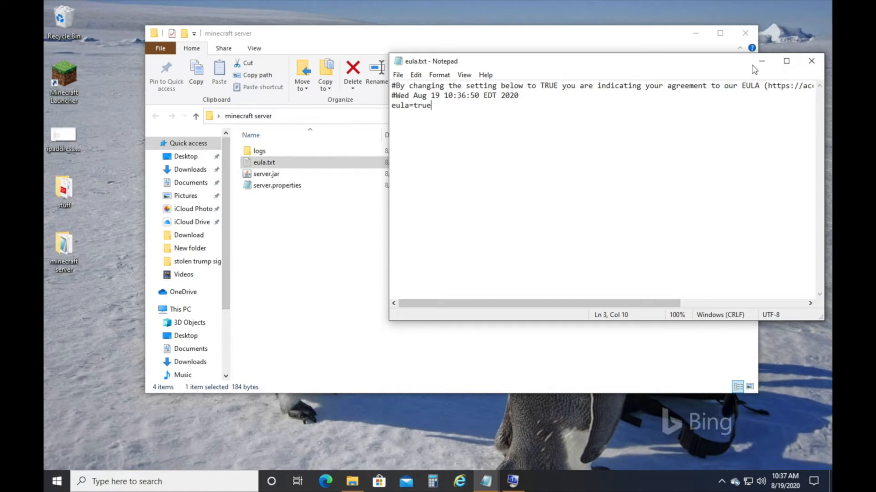
pyautogui.click(810, 65)
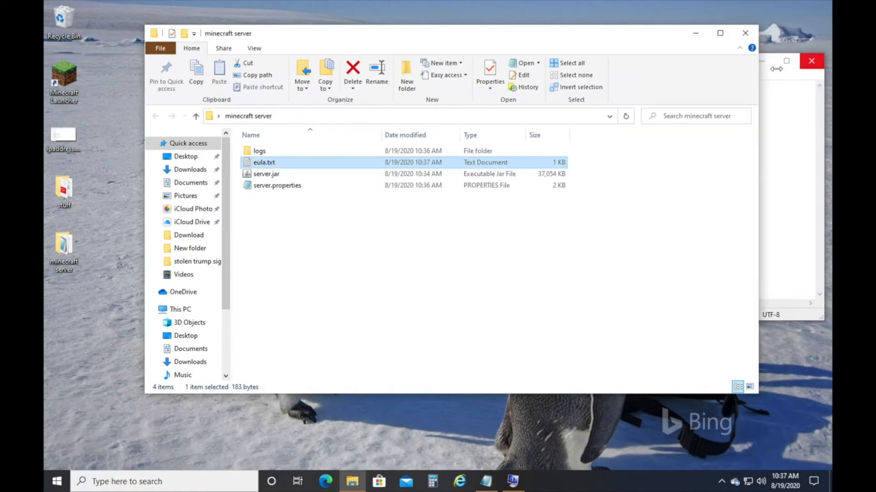
# - Run server.jar again and allow Java through the firewall on both private and public networks
pyautogui.doubleClick(289, 175)
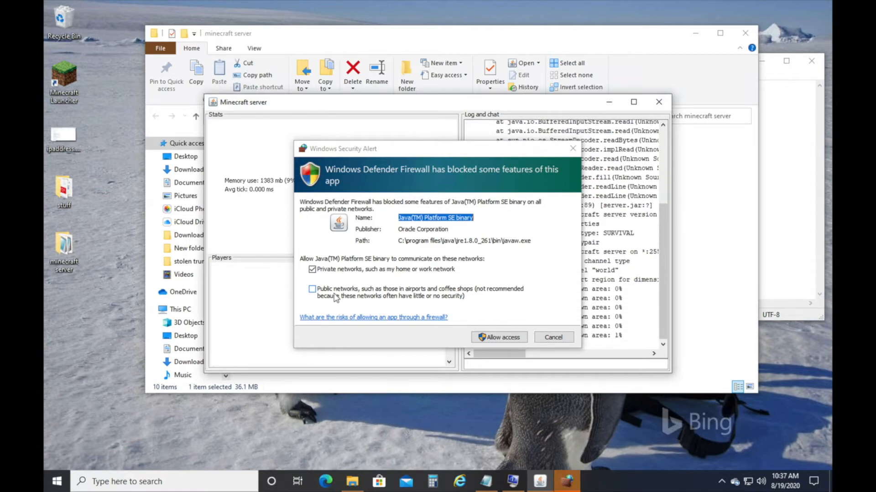
pyautogui.click(317, 293)
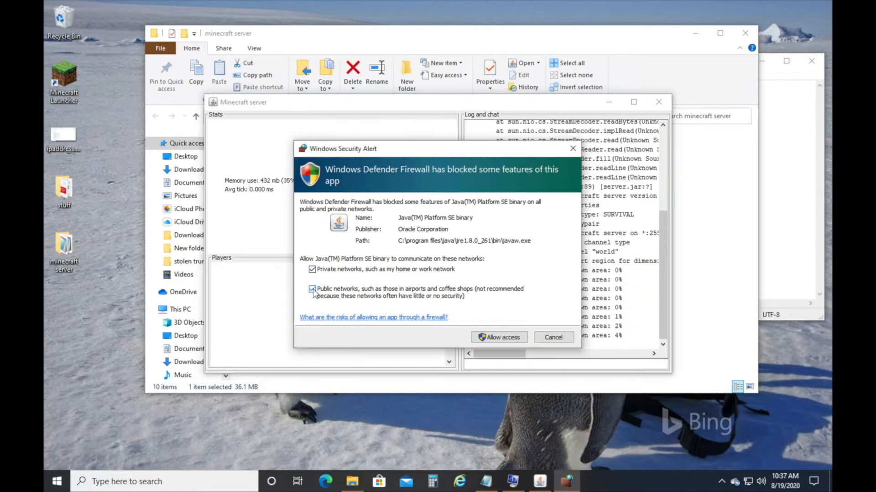
pyautogui.click(491, 339)
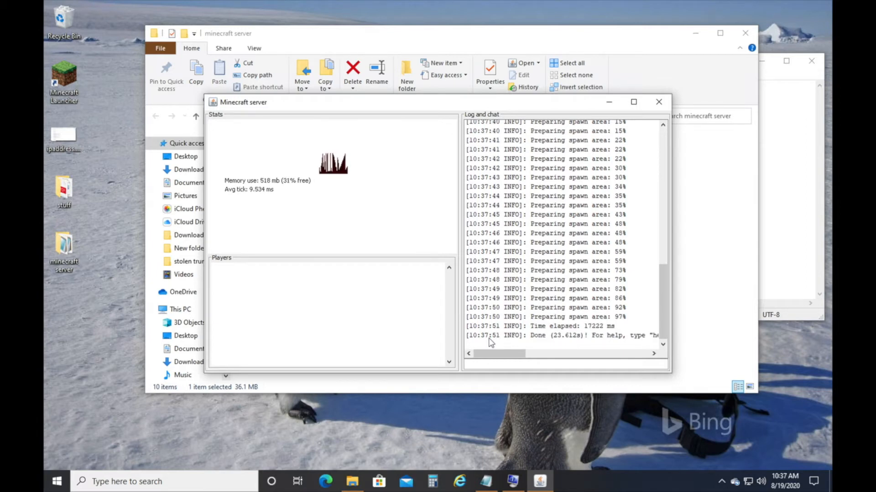
# - Shut down the running server with the console command "stop" and recheck the setting in eula.txt
pyautogui.click(534, 364)
pyautogui.write('stop')
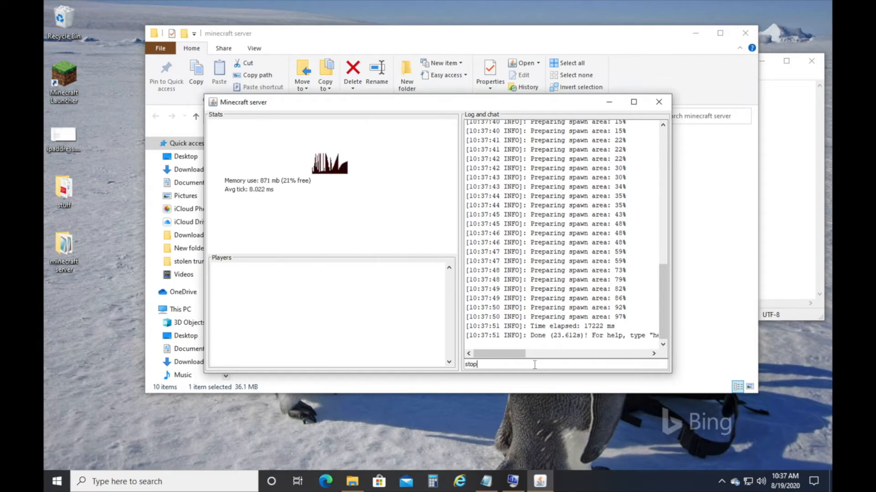
pyautogui.press('Return')
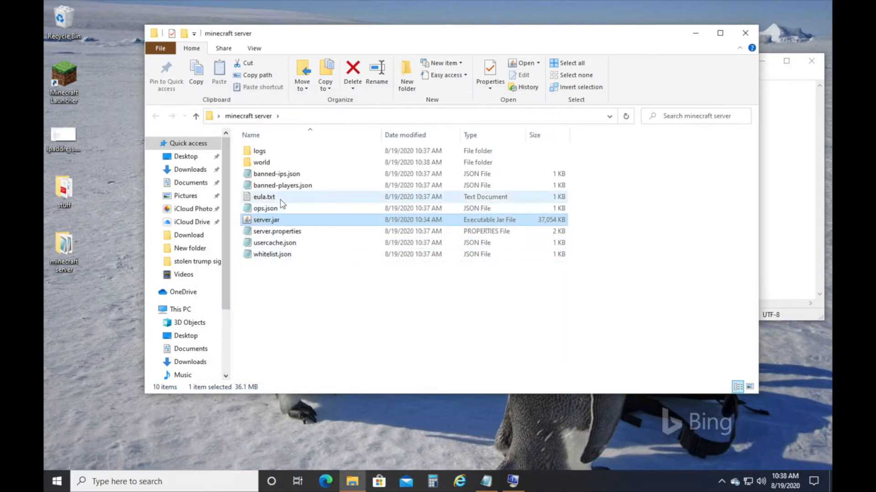
pyautogui.doubleClick(280, 198)
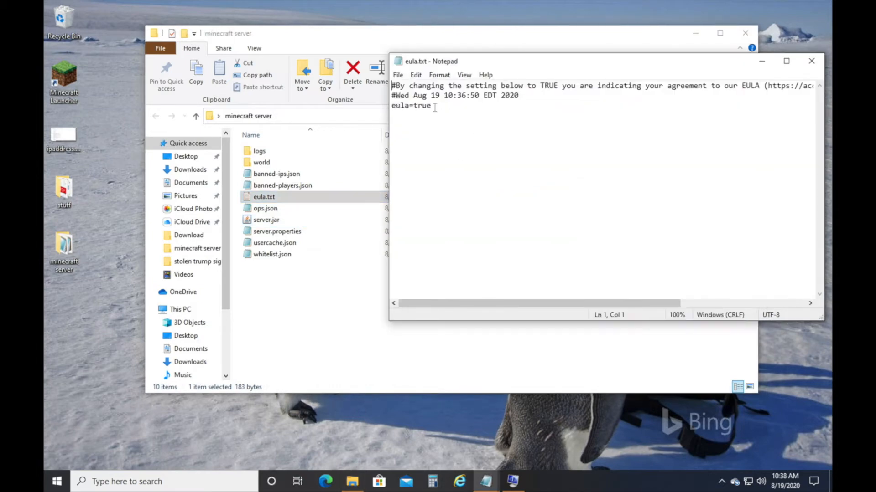
pyautogui.click(811, 62)
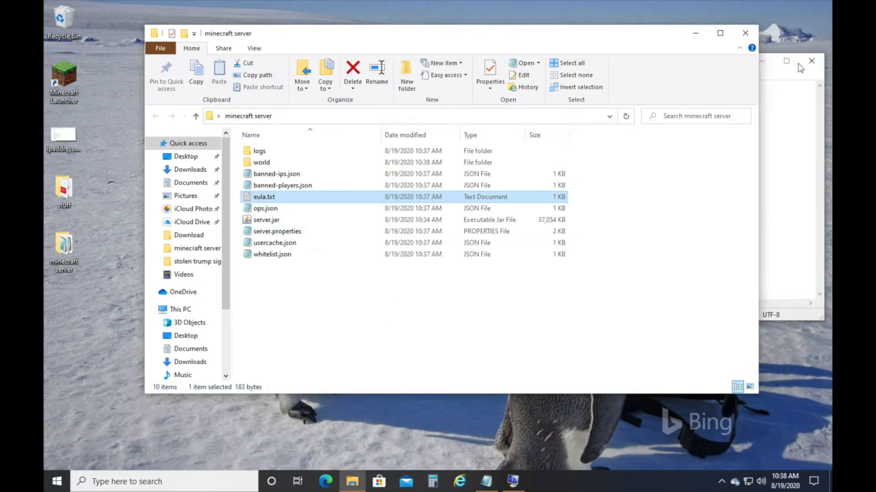
# - Open server.properties, record its query port in the untitled notes as "port 25565" and close the properties file
pyautogui.click(308, 233)
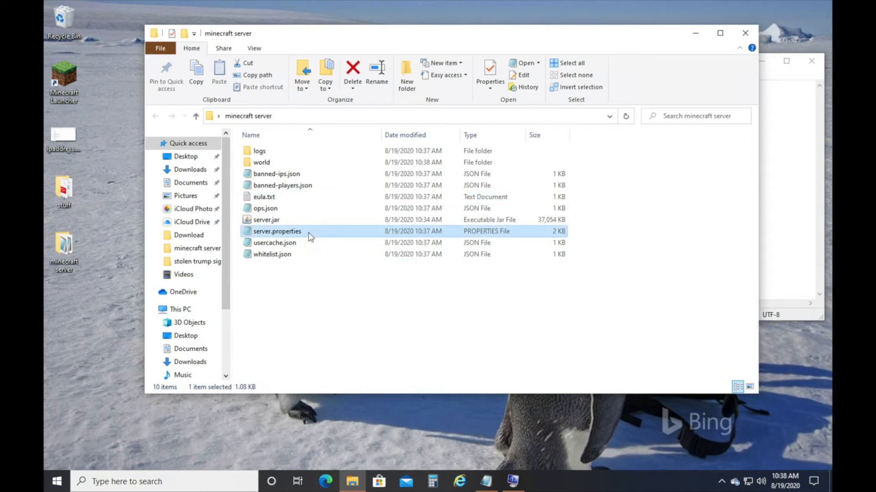
pyautogui.doubleClick(310, 235)
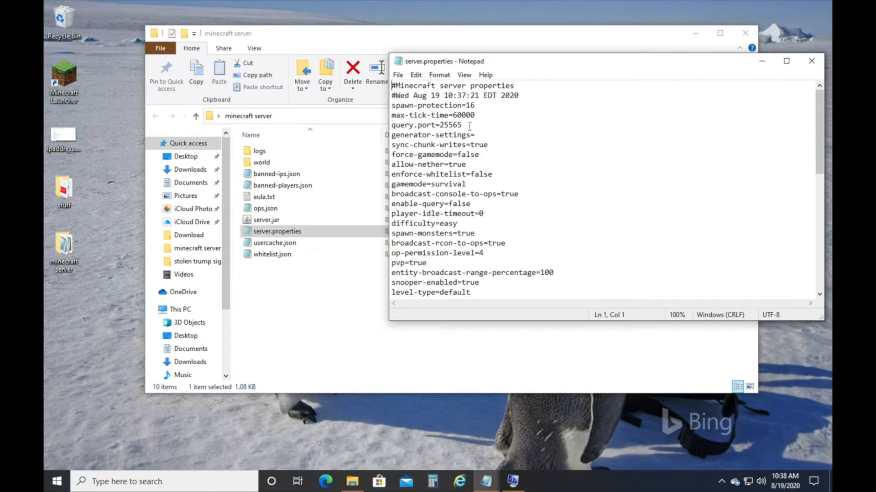
pyautogui.click(470, 125)
pyautogui.moveTo(503, 68); pyautogui.dragTo(223, 68)
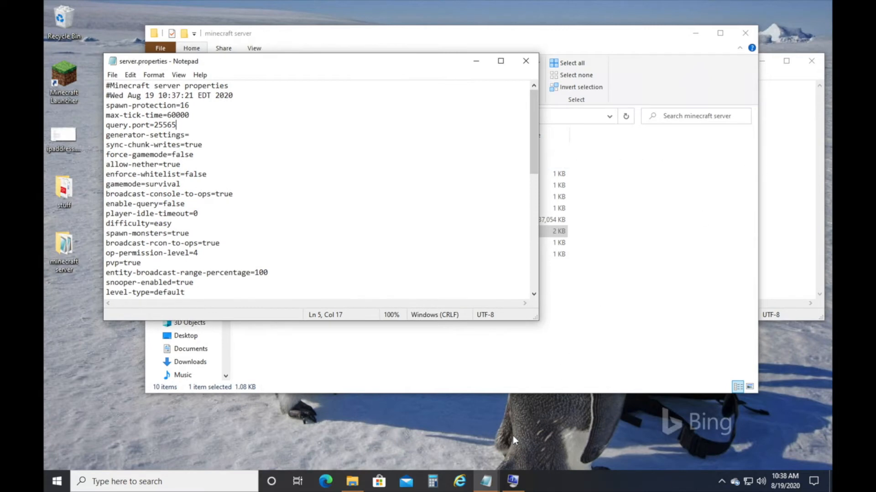
pyautogui.moveTo(492, 482)
pyautogui.click(431, 399)
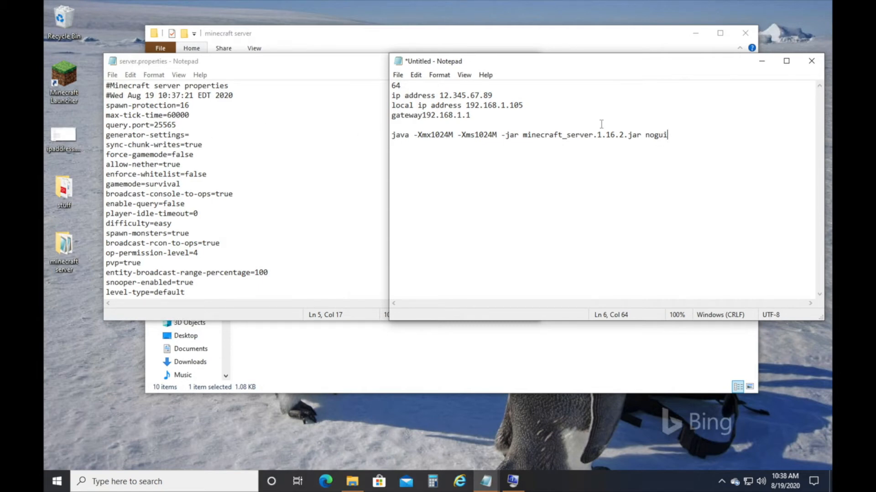
pyautogui.press('Return')
pyautogui.press('Return')
pyautogui.write('port 25565')
pyautogui.click(339, 75)
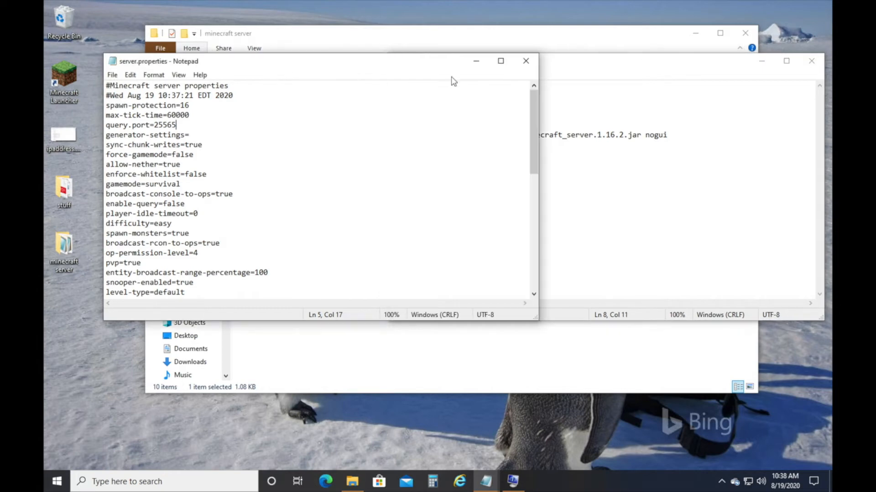
pyautogui.click(522, 63)
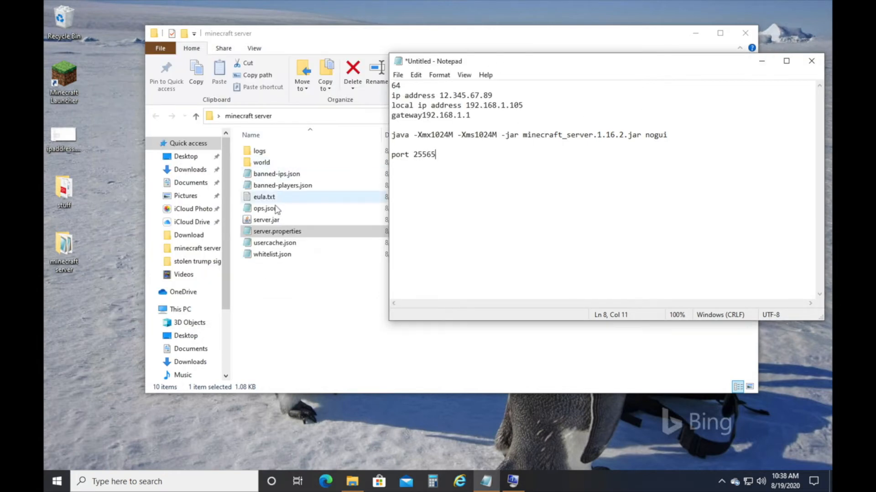
# - Reopen server.properties at the query.port line, save the file and close it
pyautogui.doubleClick(286, 232)
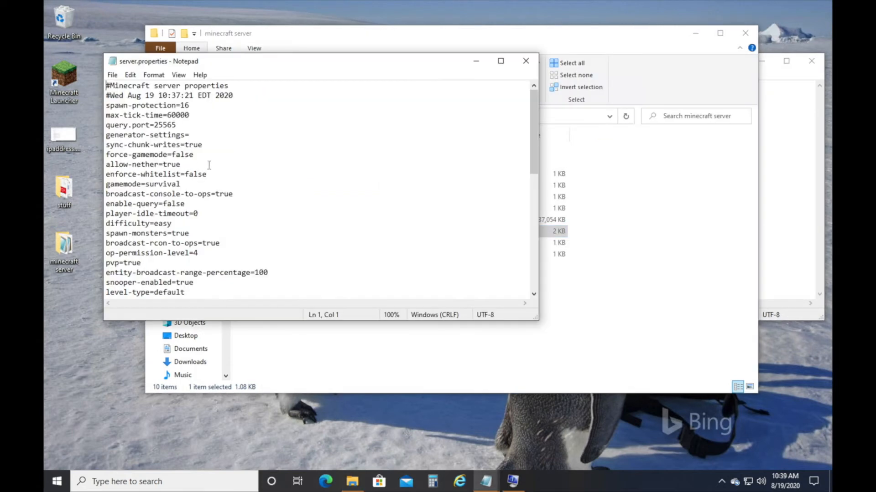
pyautogui.click(189, 127)
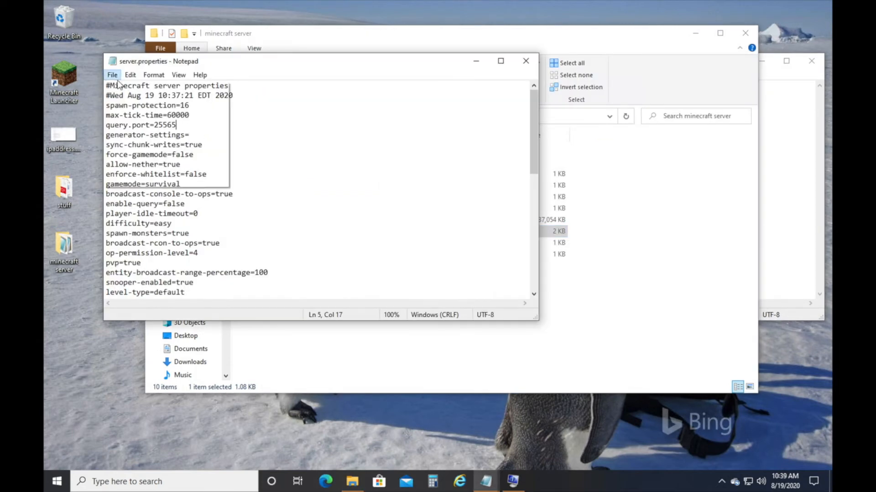
pyautogui.click(112, 75)
pyautogui.click(132, 124)
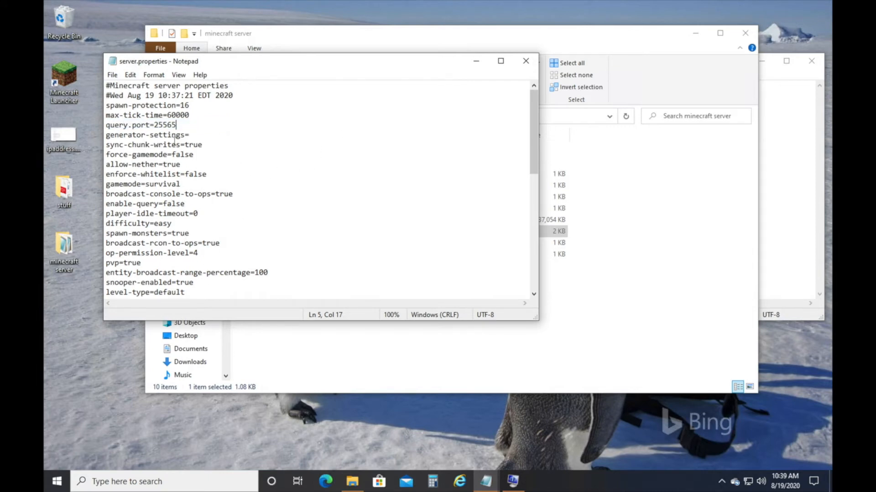
pyautogui.scroll(-1, 200, 203)
pyautogui.scroll(1, 200, 203)
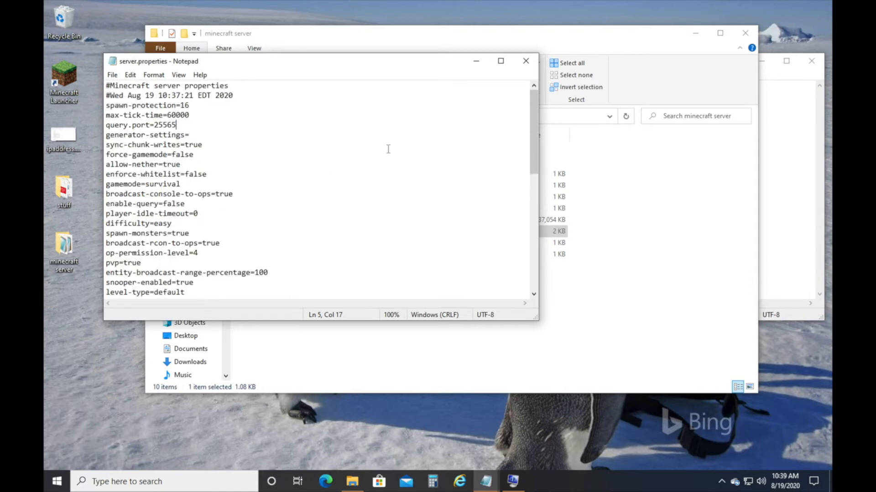
pyautogui.click(526, 64)
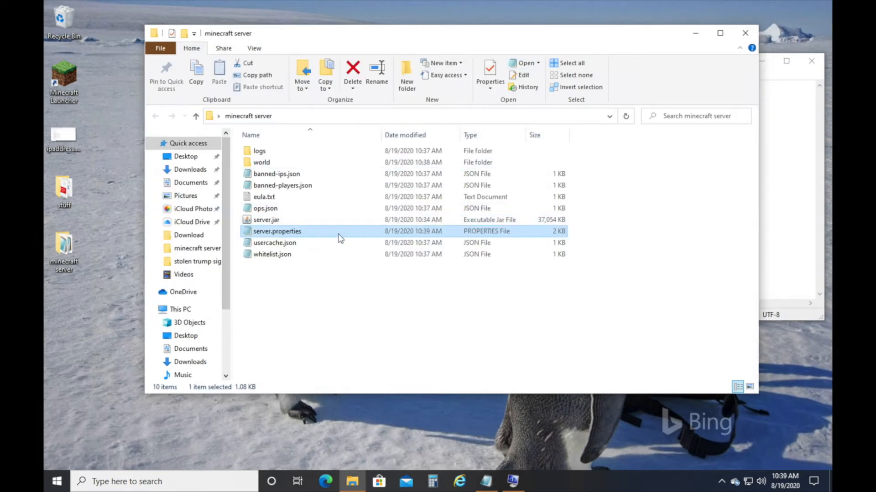
# - Start the server from server.jar once more and shut it down with the console command "stop"
pyautogui.doubleClick(300, 220)
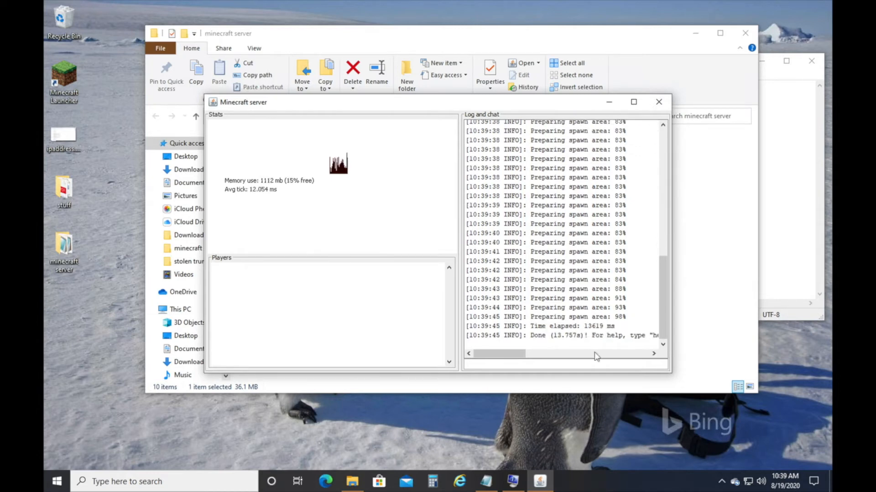
pyautogui.click(526, 365)
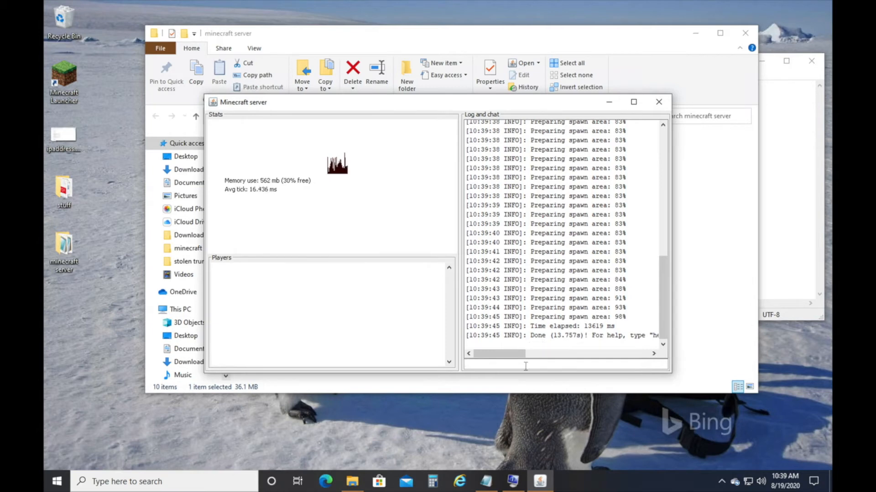
pyautogui.write('stop')
pyautogui.press('Return')
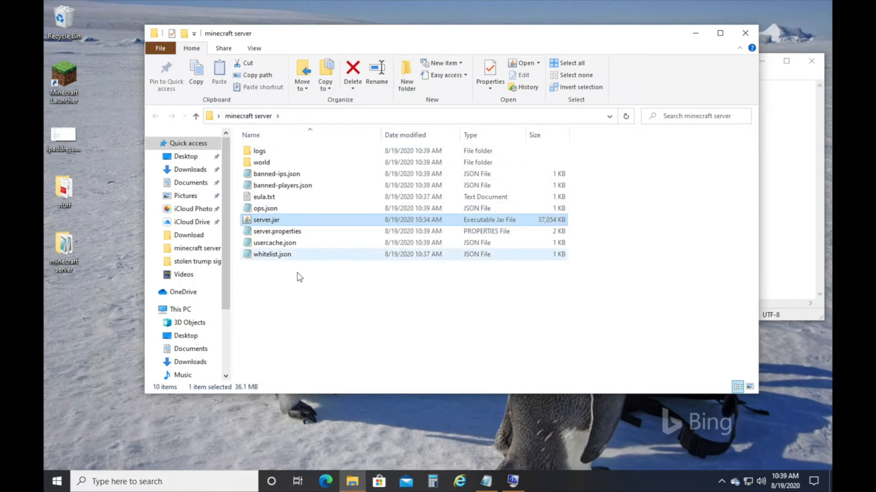
# - Try the Large icons and Medium icons layouts for the server folder and set it back to Details
pyautogui.click(257, 49)
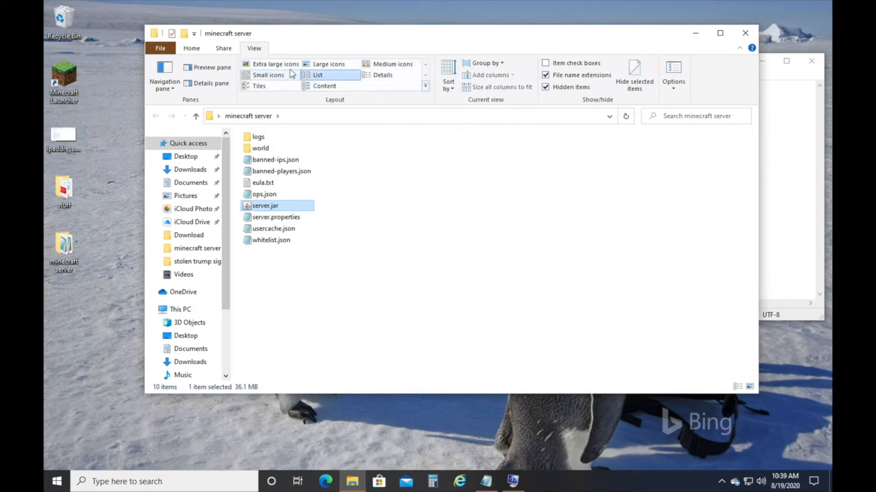
pyautogui.click(328, 65)
pyautogui.click(367, 66)
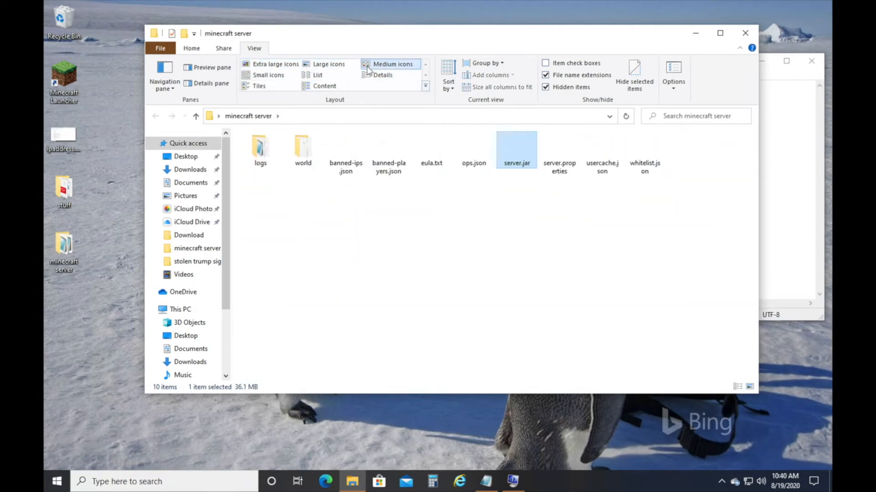
pyautogui.click(379, 77)
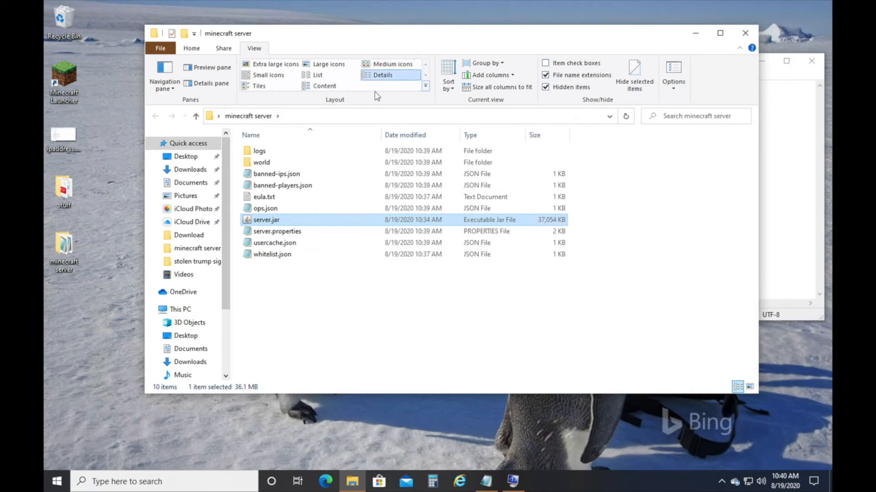
pyautogui.click(275, 298)
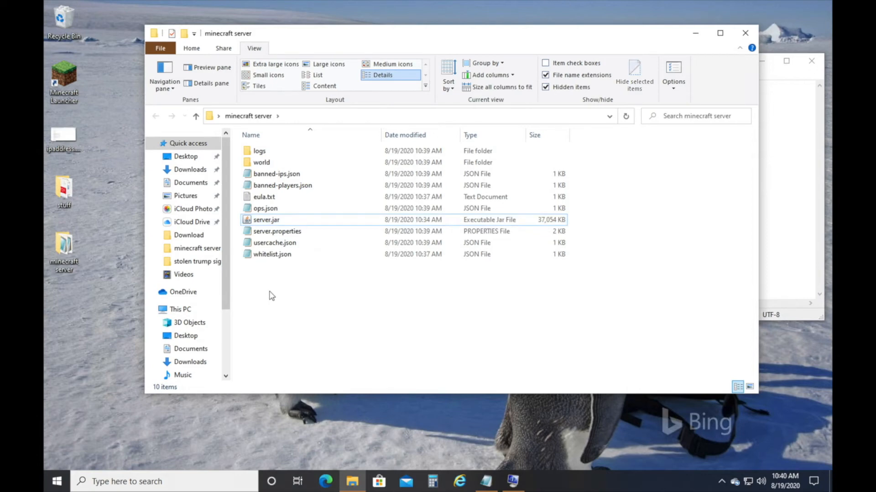
# - Create a new text document in the minecraft server folder and name it start.bat, accepting the extension change
pyautogui.rightClick(266, 291)
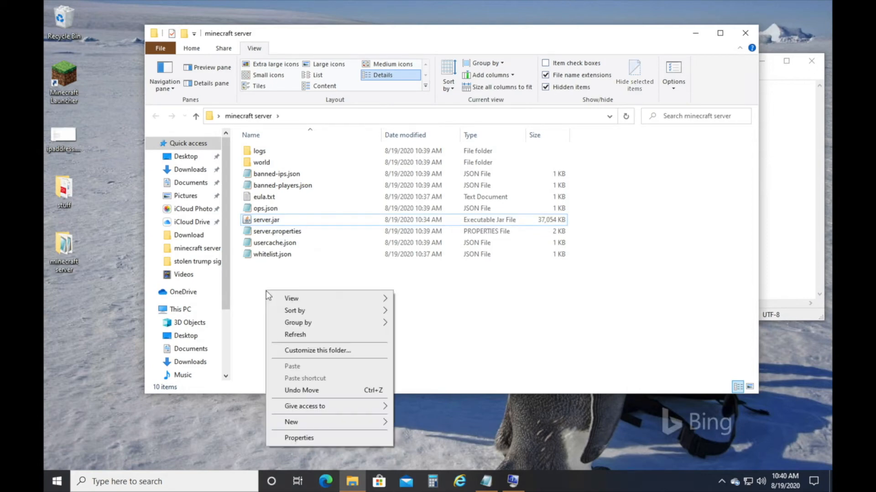
pyautogui.moveTo(305, 427)
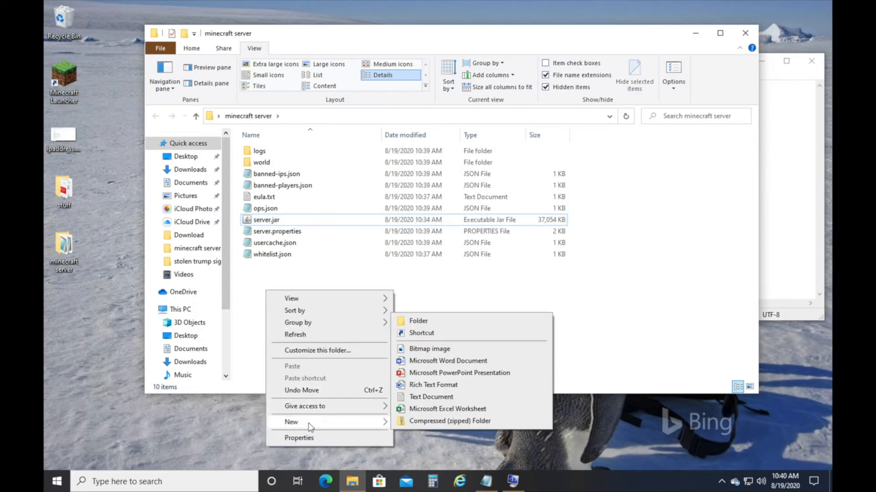
pyautogui.click(437, 398)
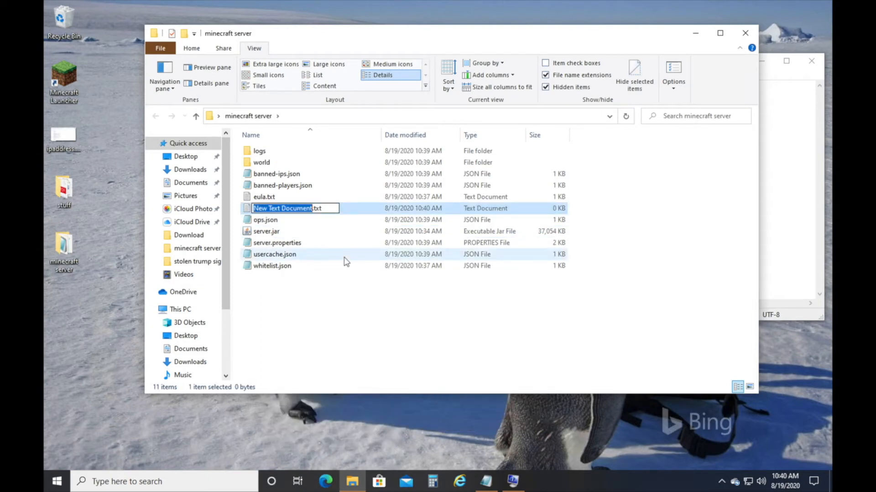
pyautogui.write('start')
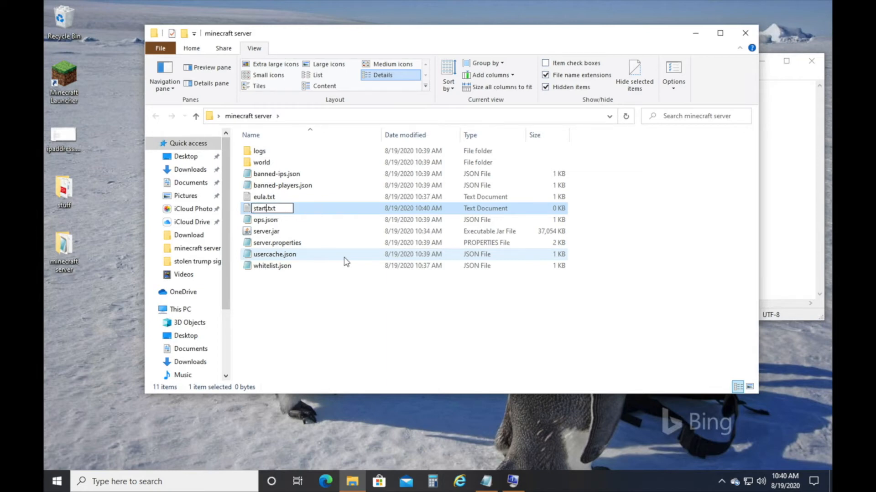
pyautogui.press('Right')
pyautogui.press('BackSpace')
pyautogui.press('BackSpace')
pyautogui.press('BackSpace')
pyautogui.write('bat')
pyautogui.press('Return')
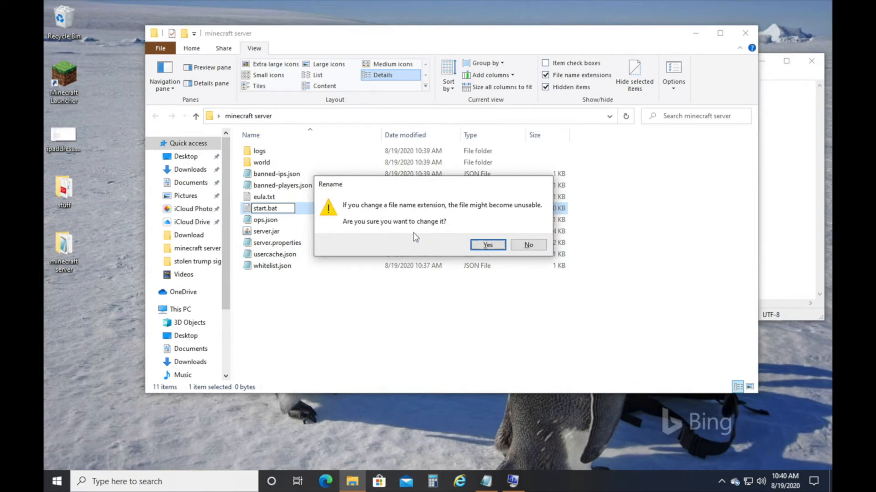
pyautogui.click(479, 246)
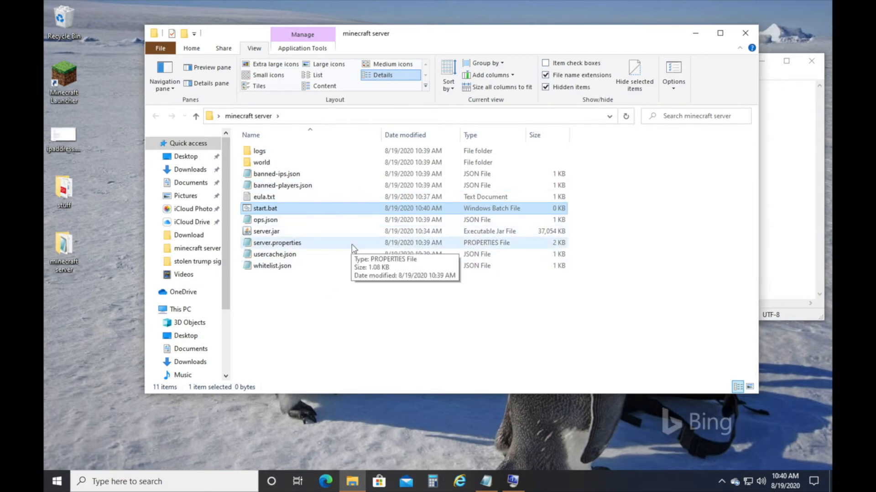
# - Open start.bat for editing and copy in the line "java -Xmx1024M -Xms1024M -jar minecraft_server.1.16.2.jar nogui" from the untitled notes
pyautogui.rightClick(276, 212)
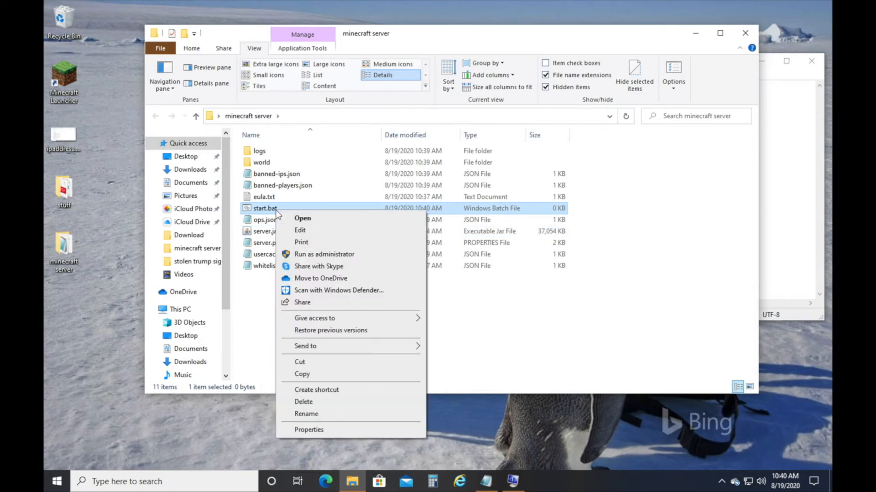
pyautogui.click(319, 231)
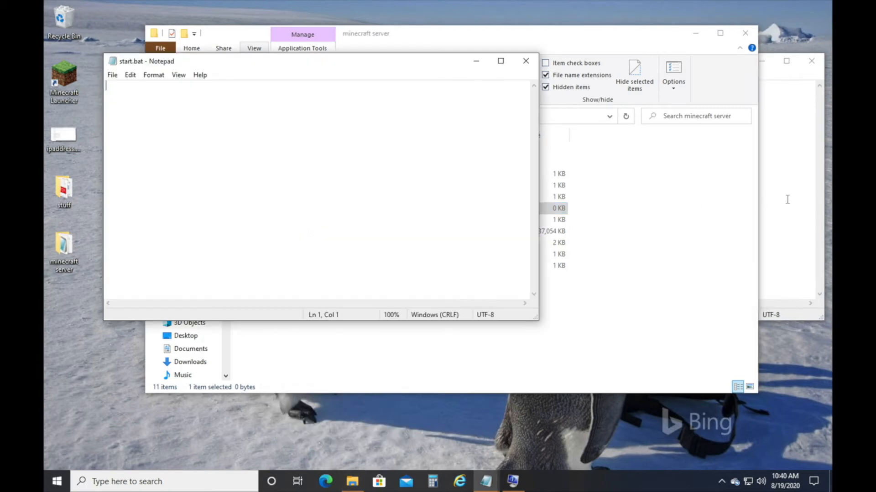
pyautogui.click(787, 199)
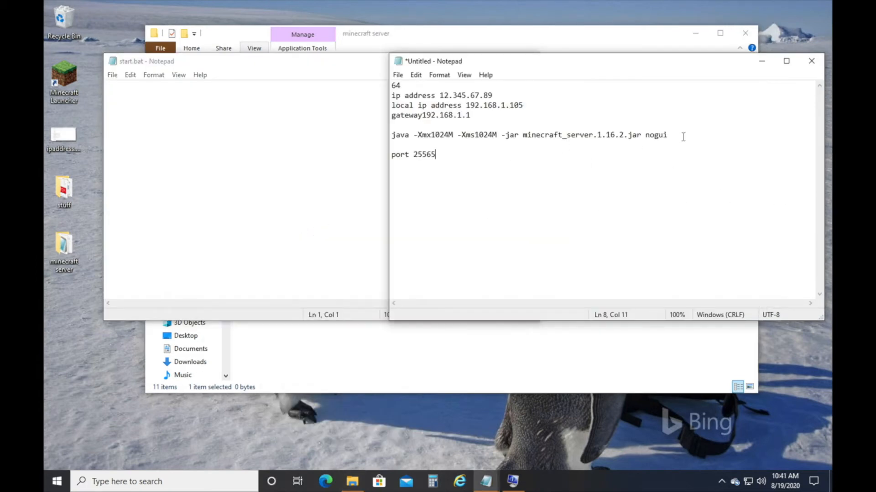
pyautogui.moveTo(679, 136); pyautogui.dragTo(437, 122)
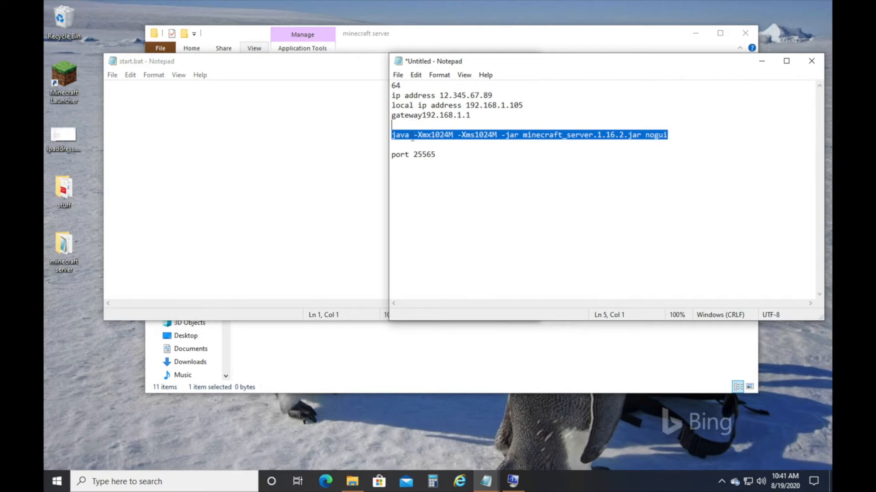
pyautogui.click(515, 137)
pyautogui.moveTo(672, 135); pyautogui.dragTo(393, 136)
pyautogui.hotkey('ctrl', 'c')
pyautogui.click(329, 133)
pyautogui.hotkey('ctrl', 'v')
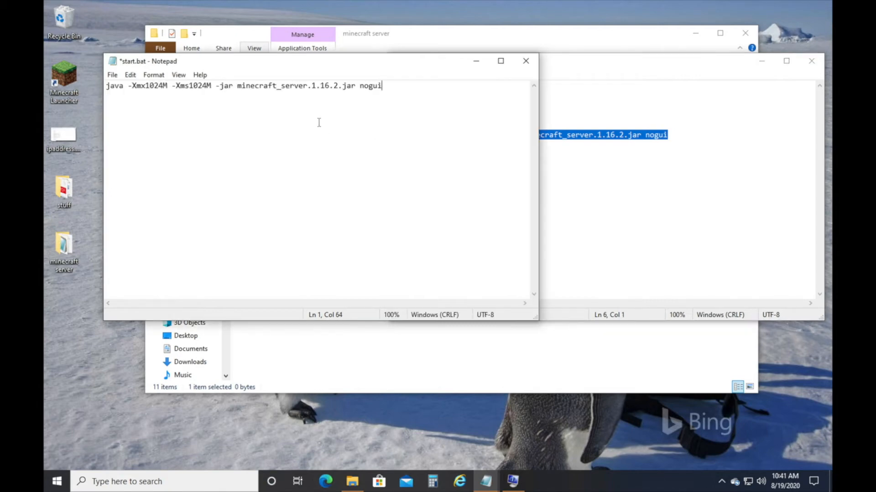
# - Save start.bat, close it and return to the minecraft server folder
pyautogui.moveTo(313, 63); pyautogui.dragTo(527, 128)
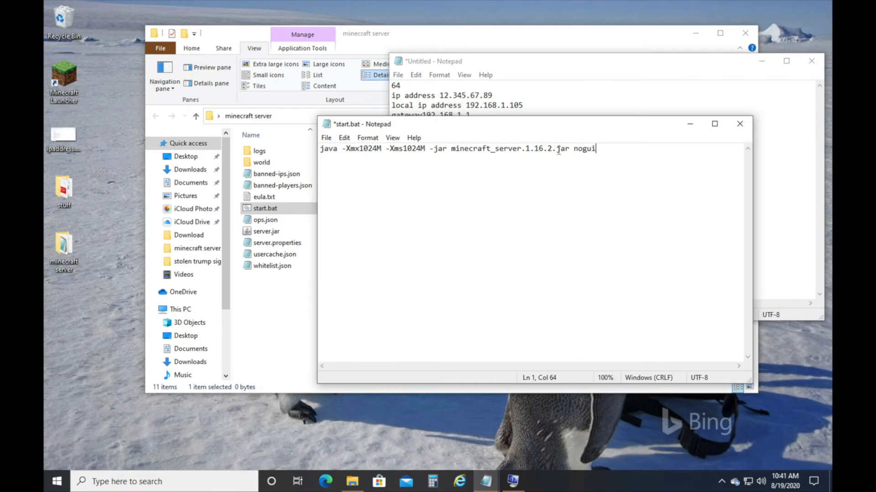
pyautogui.click(327, 138)
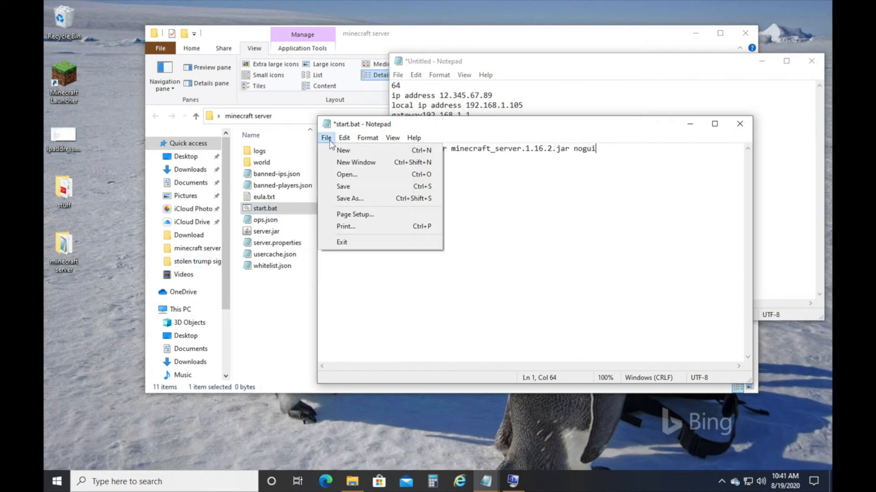
pyautogui.click(358, 189)
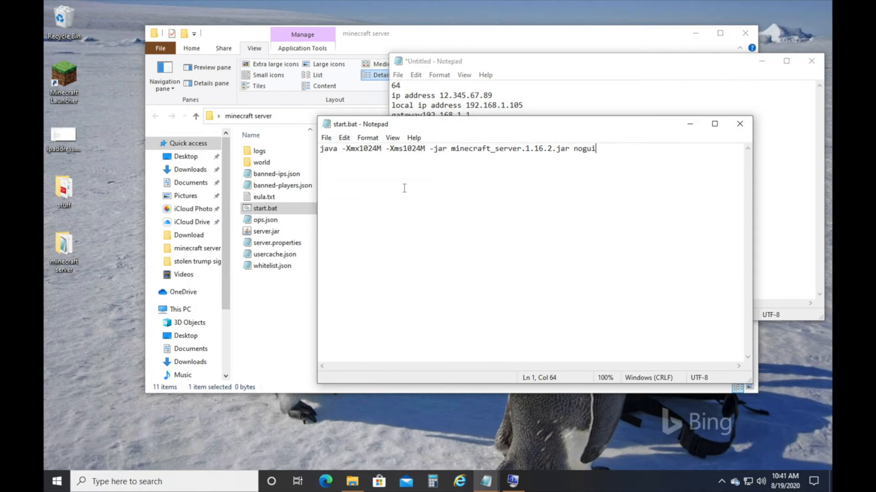
pyautogui.click(739, 124)
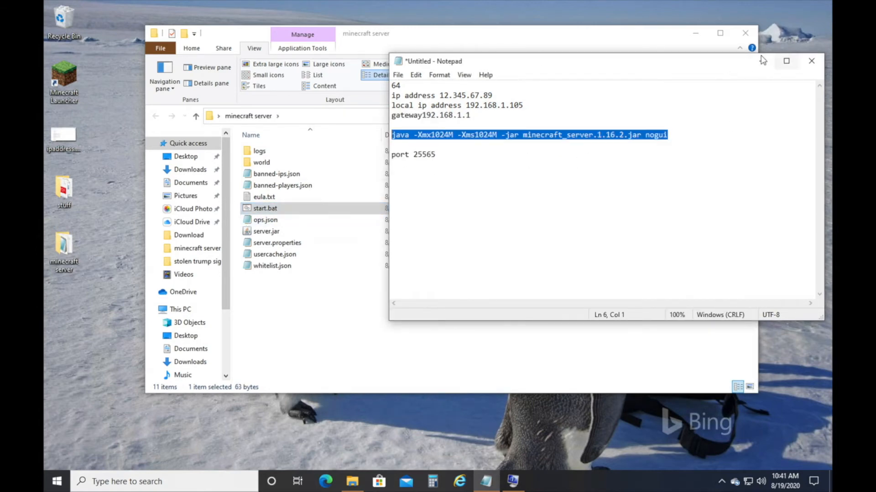
pyautogui.click(639, 35)
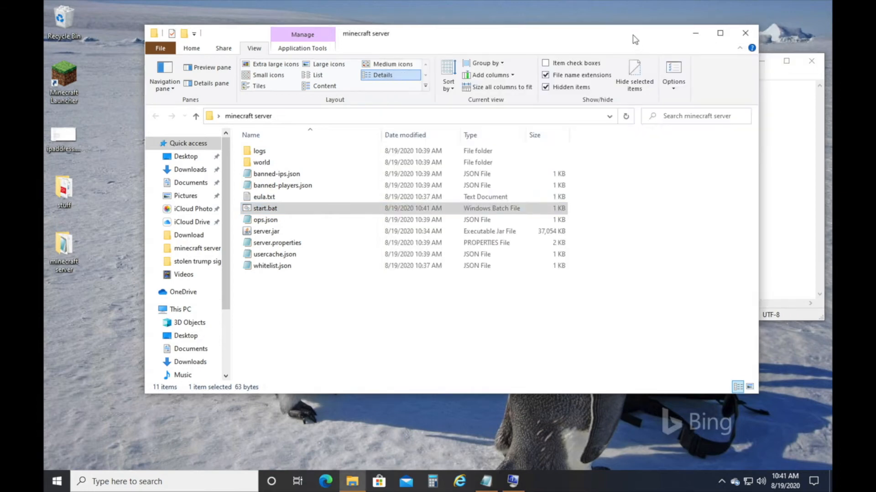
# - Reopen start.bat for editing, replace the jar file name in its command with server.jar, then save and close the file
pyautogui.rightClick(287, 209)
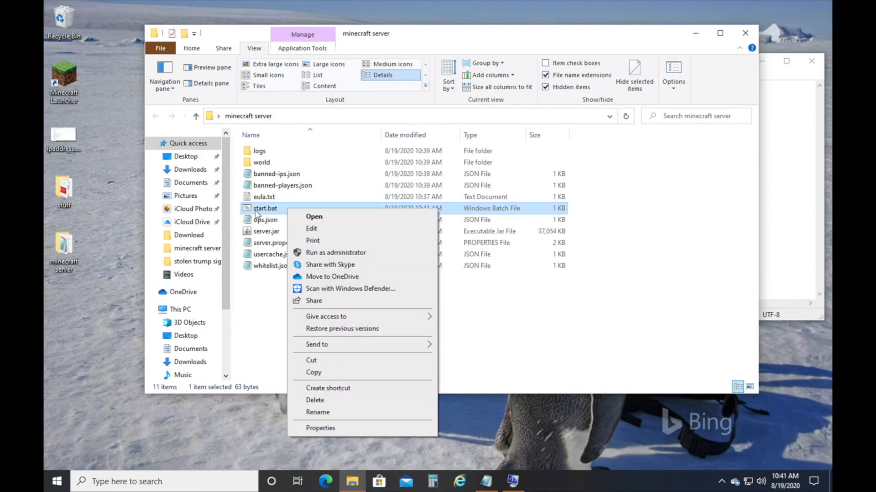
pyautogui.click(330, 228)
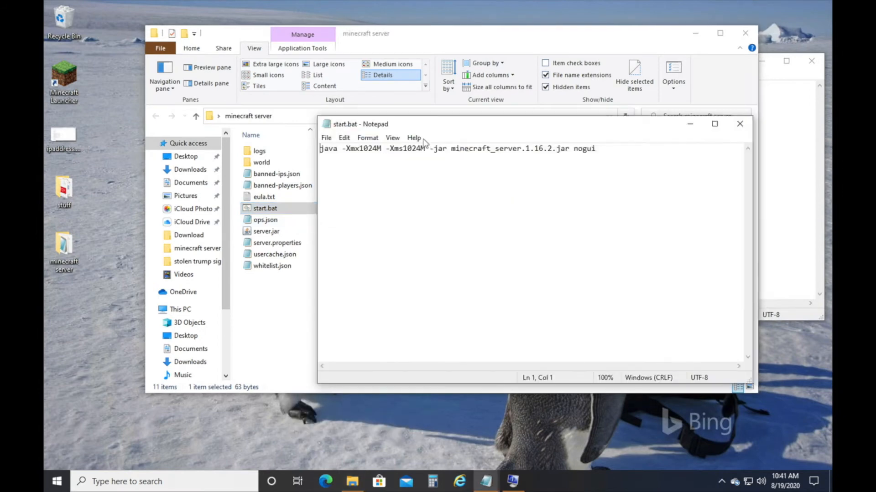
pyautogui.moveTo(394, 120)
pyautogui.mouseDown()
pyautogui.moveTo(428, 114)
pyautogui.moveTo(397, 106)
pyautogui.mouseUp()
pyautogui.moveTo(454, 136); pyautogui.dragTo(573, 136)
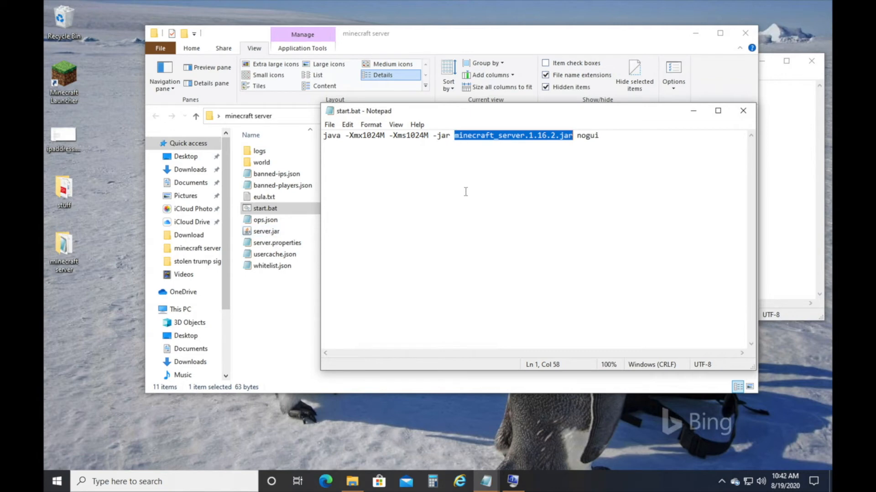
pyautogui.write('server.jar')
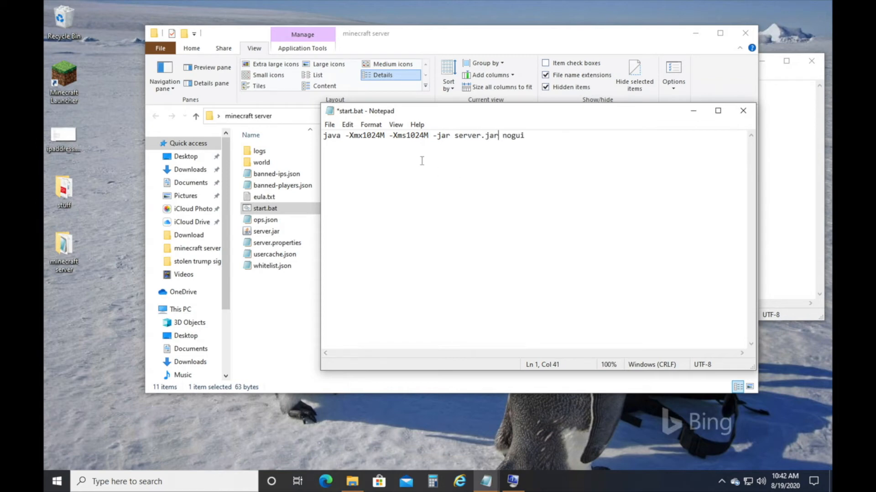
pyautogui.click(329, 125)
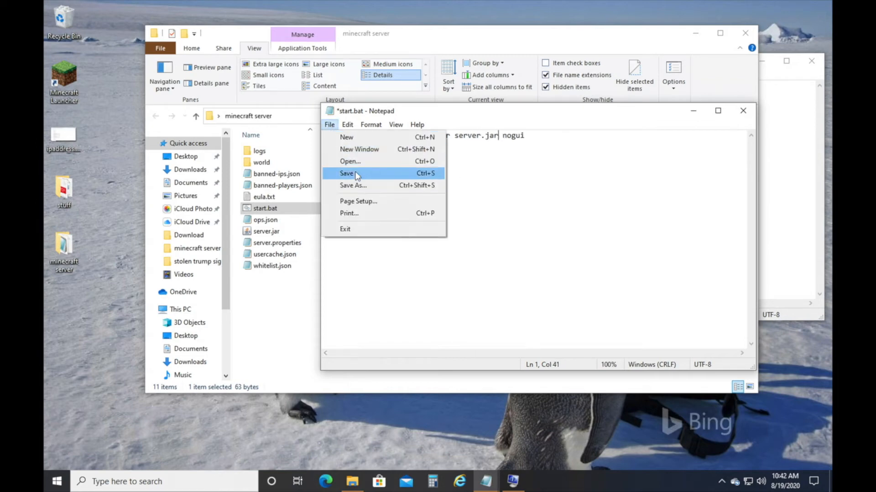
pyautogui.click(346, 173)
pyautogui.click(743, 111)
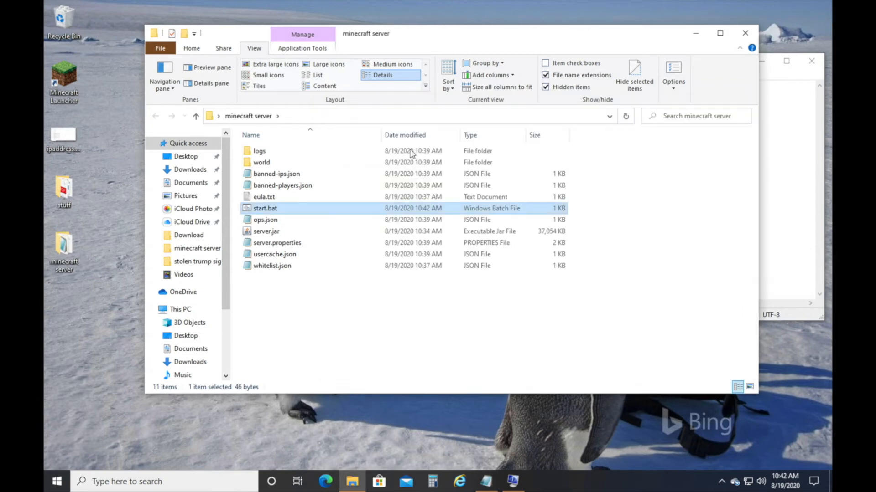
# - Run start.bat and allow Java through Windows Defender Firewall on public networks as well as private ones
pyautogui.doubleClick(288, 209)
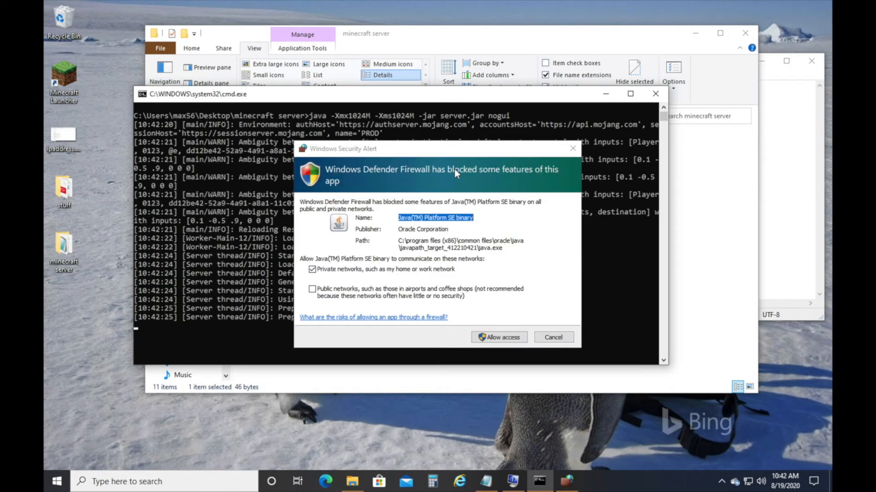
pyautogui.click(318, 292)
pyautogui.click(500, 337)
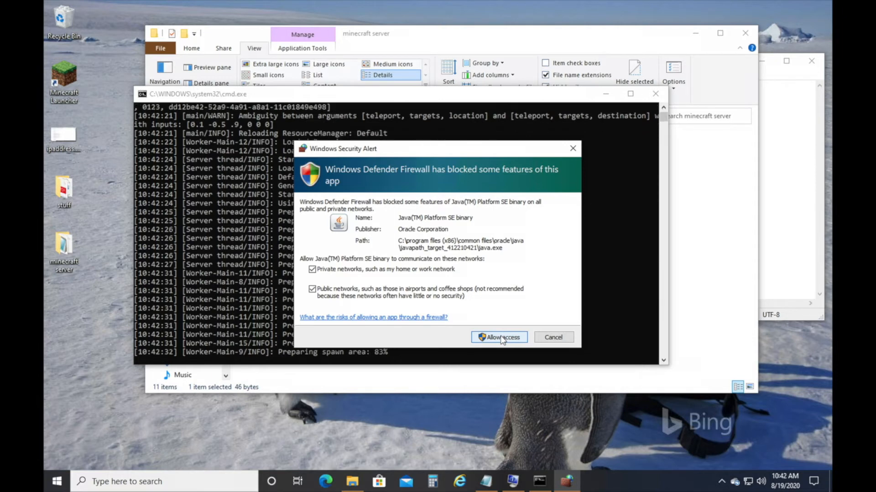
pyautogui.click(502, 338)
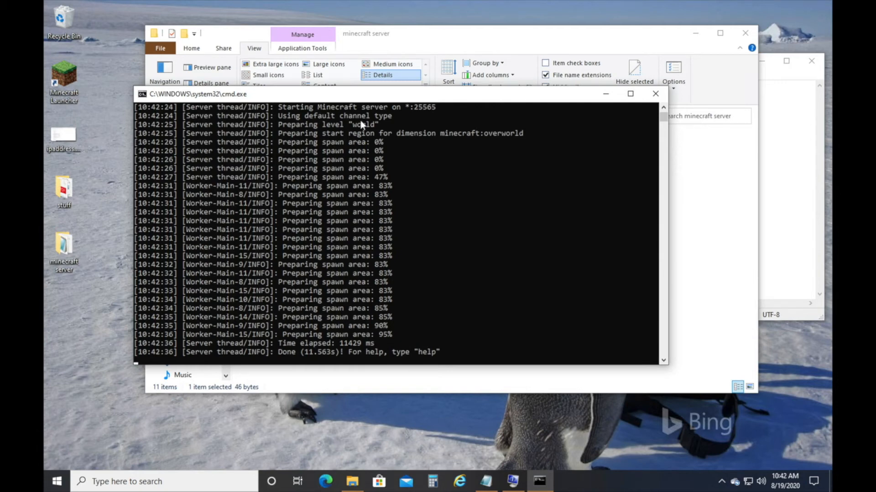
# - Stop the running server with the console command "stop" and close the minecraft server folder
pyautogui.moveTo(345, 101); pyautogui.dragTo(339, 110)
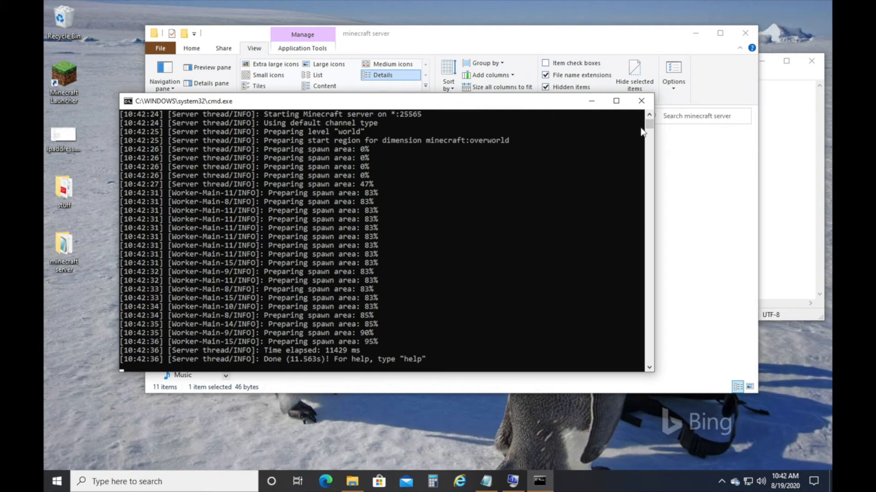
pyautogui.write('stop')
pyautogui.press('Return')
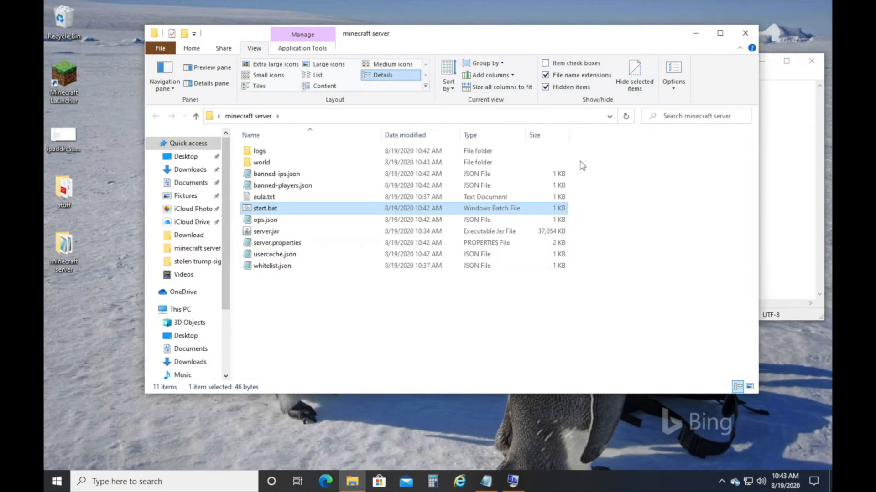
pyautogui.click(744, 33)
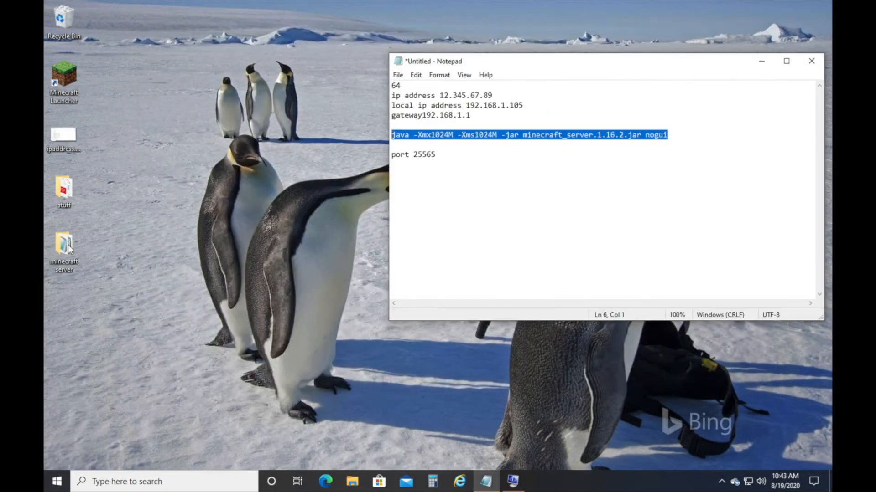
# - Reopen the minecraft server folder from the desktop and launch the server with start.bat
pyautogui.doubleClick(53, 248)
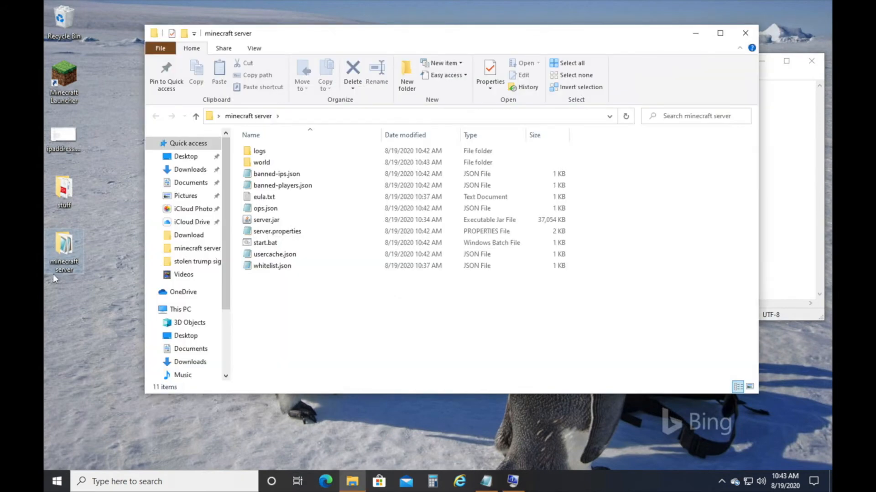
pyautogui.click(267, 243)
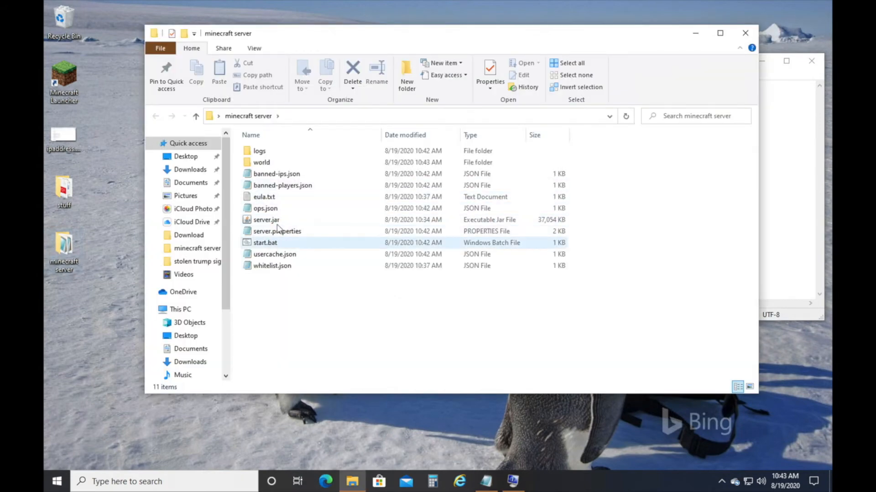
pyautogui.click(277, 221)
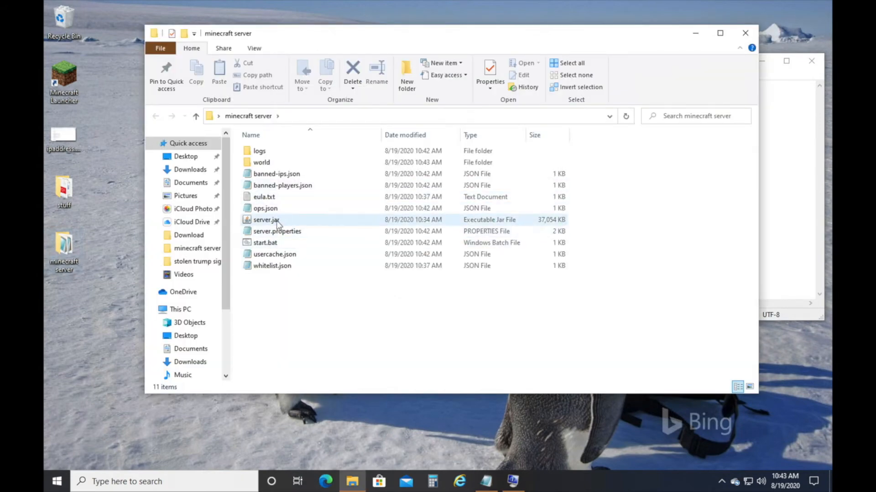
pyautogui.doubleClick(265, 243)
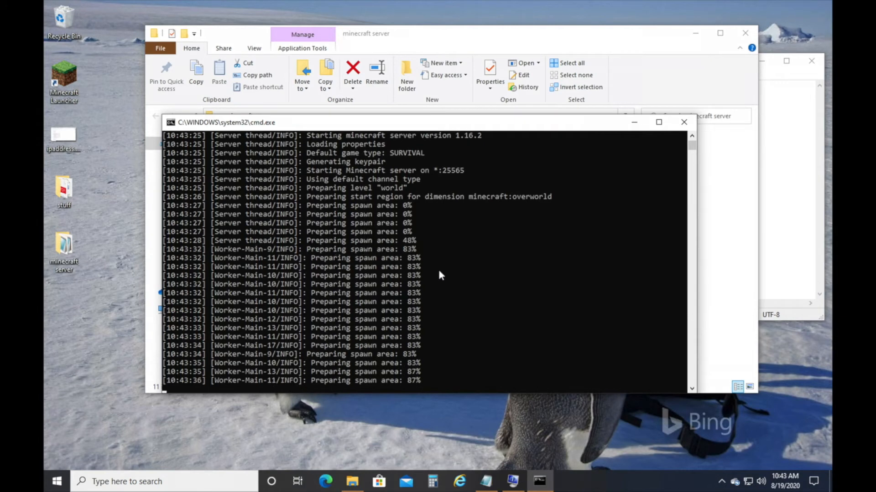
# - Shut down the relaunched server by entering "stop" in its console, and close the server folder window
pyautogui.write('stop')
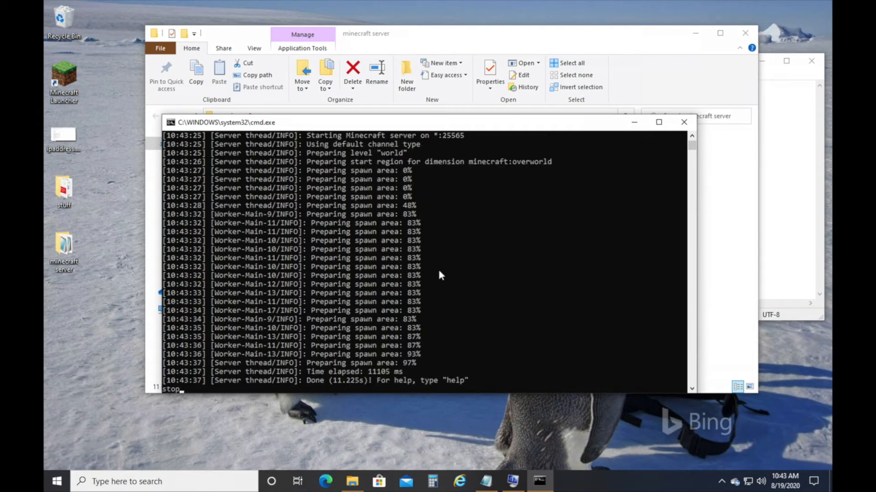
pyautogui.press('Return')
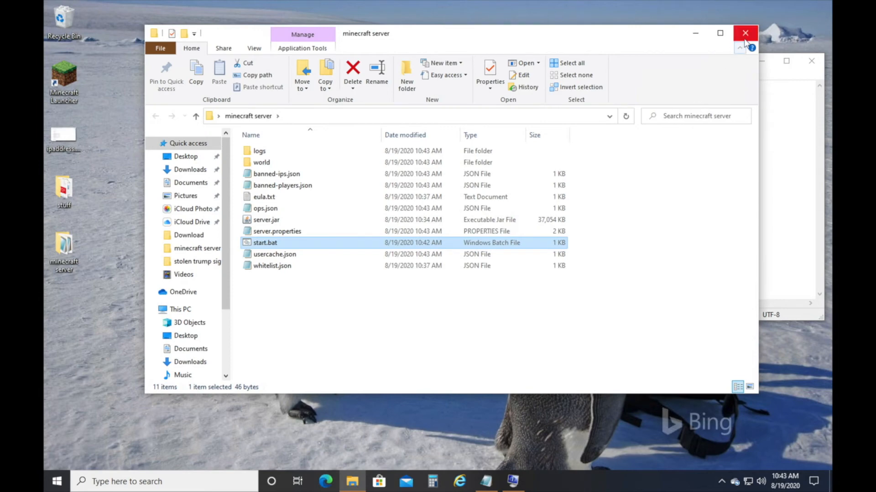
pyautogui.click(746, 32)
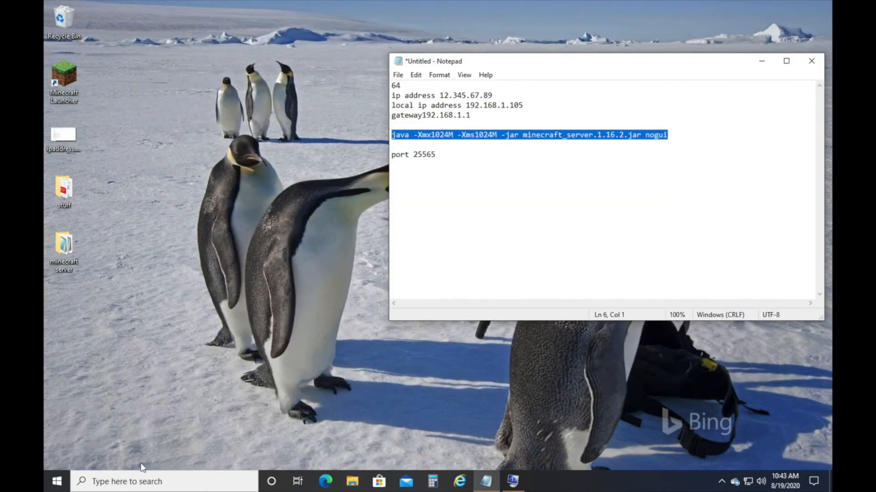
# - Review the Java(TM) Platform SE binary entries in Windows Firewall's allowed apps for private and public access, and accept the list
pyautogui.click(132, 481)
pyautogui.write('allo')
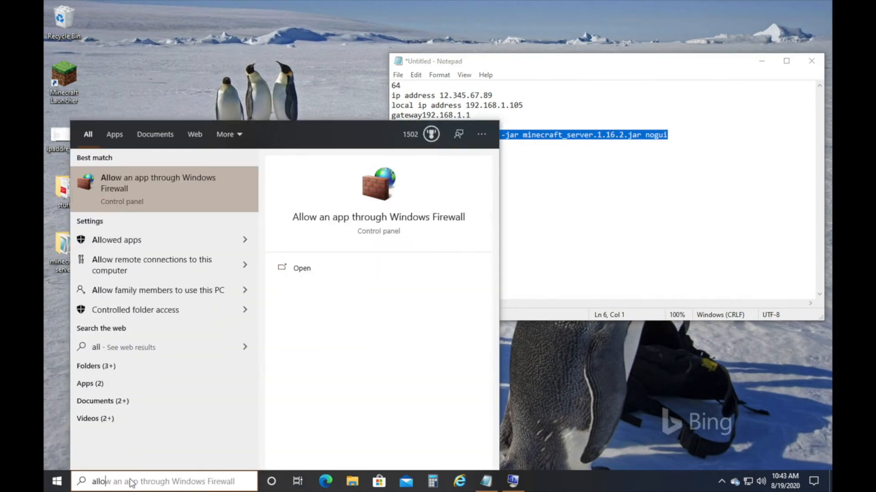
pyautogui.click(213, 189)
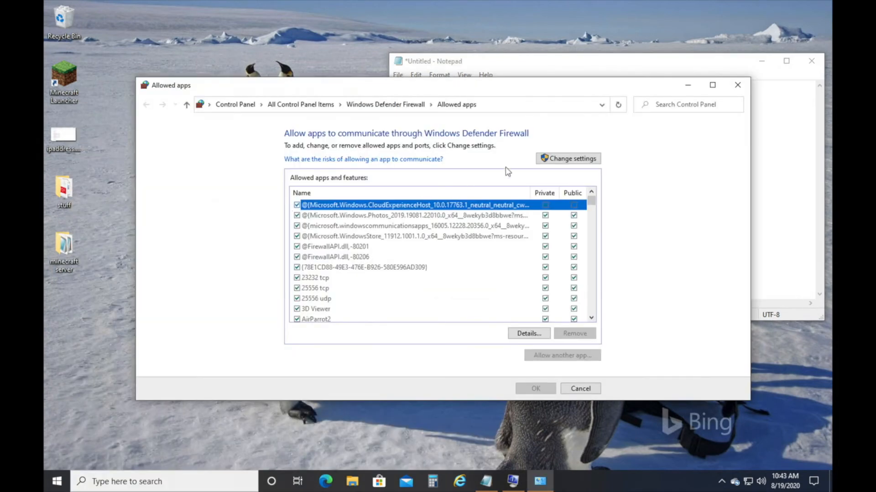
pyautogui.click(575, 162)
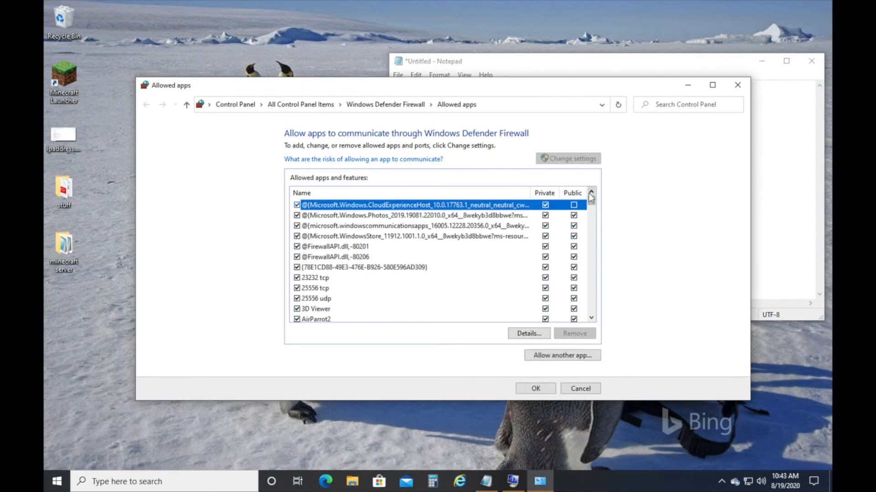
pyautogui.moveTo(591, 202); pyautogui.dragTo(589, 239)
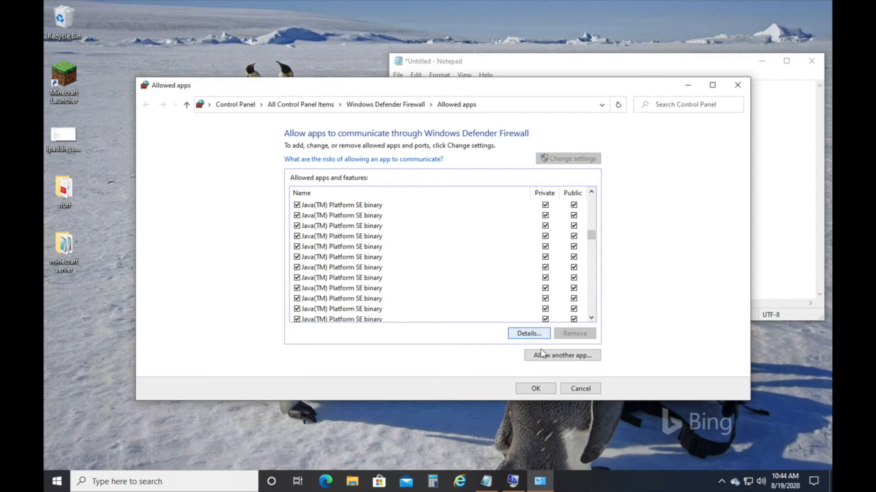
pyautogui.click(534, 389)
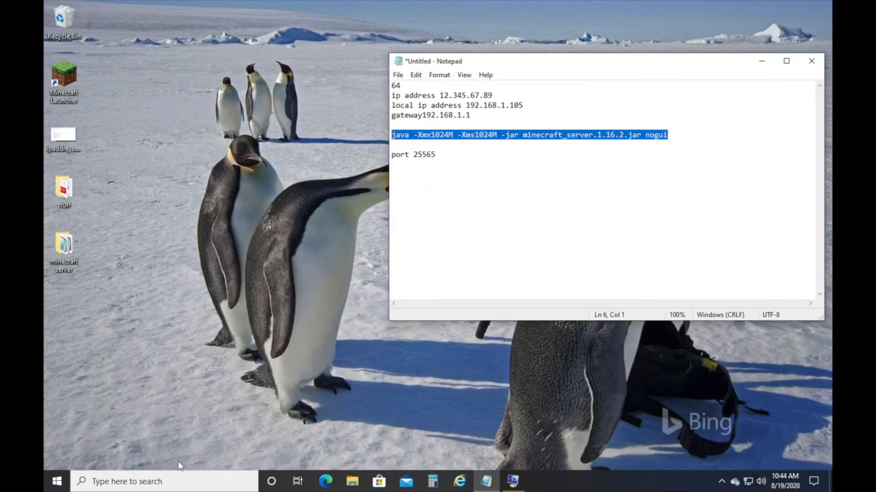
# - Open Windows Defender Firewall with Advanced Security and start a new inbound rule of the Port type
pyautogui.click(147, 476)
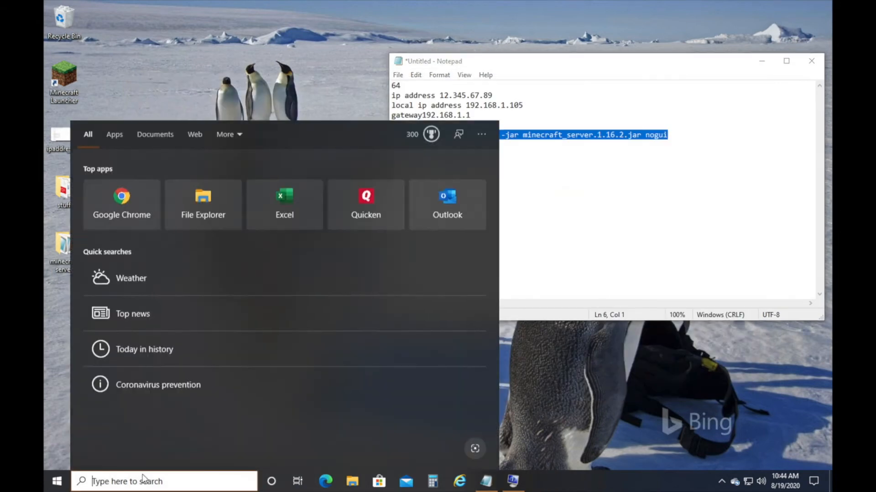
pyautogui.write('wind')
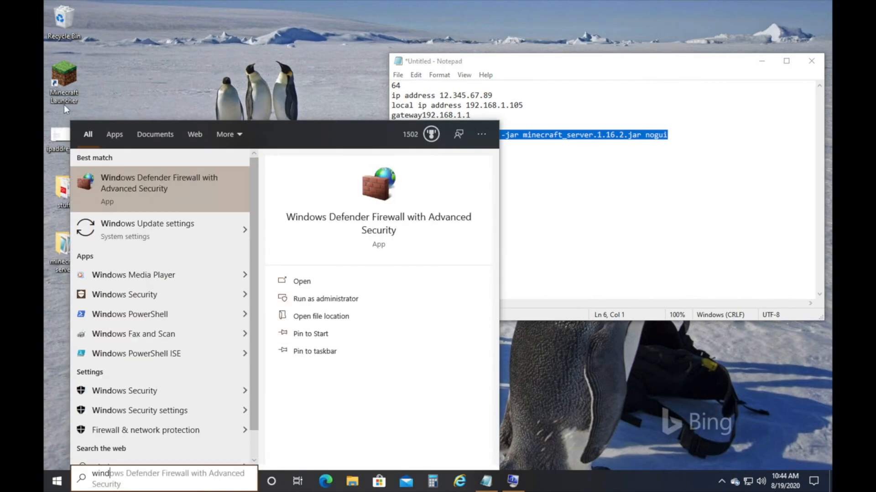
pyautogui.click(187, 185)
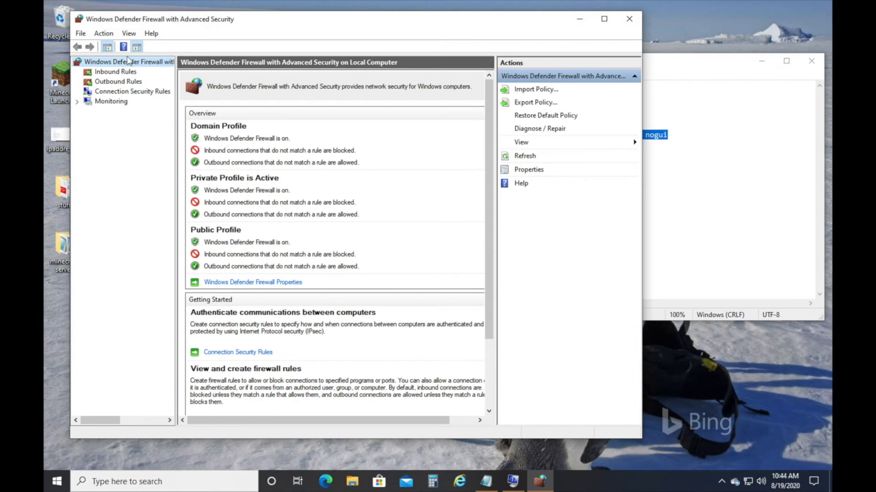
pyautogui.click(114, 73)
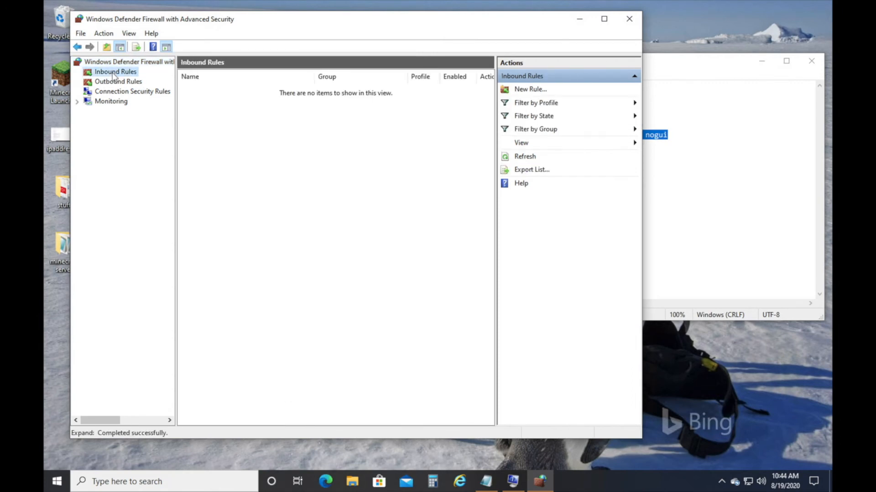
pyautogui.click(105, 36)
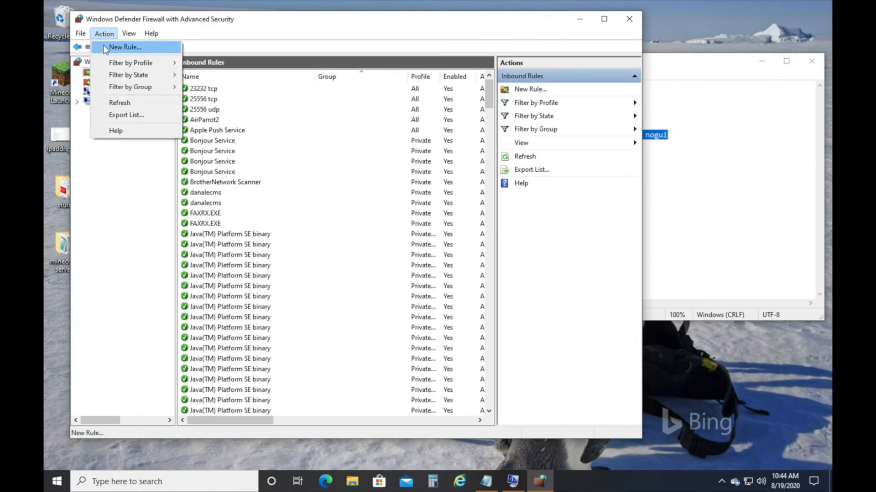
pyautogui.click(110, 47)
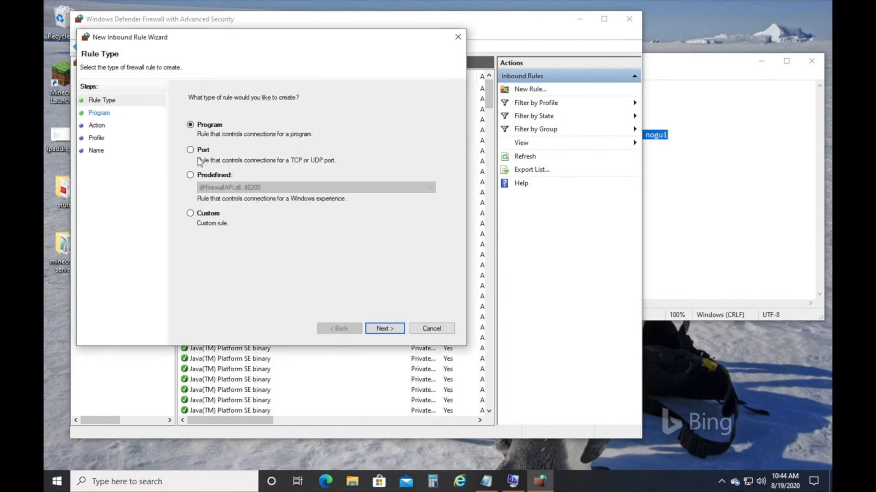
pyautogui.click(200, 152)
pyautogui.click(388, 328)
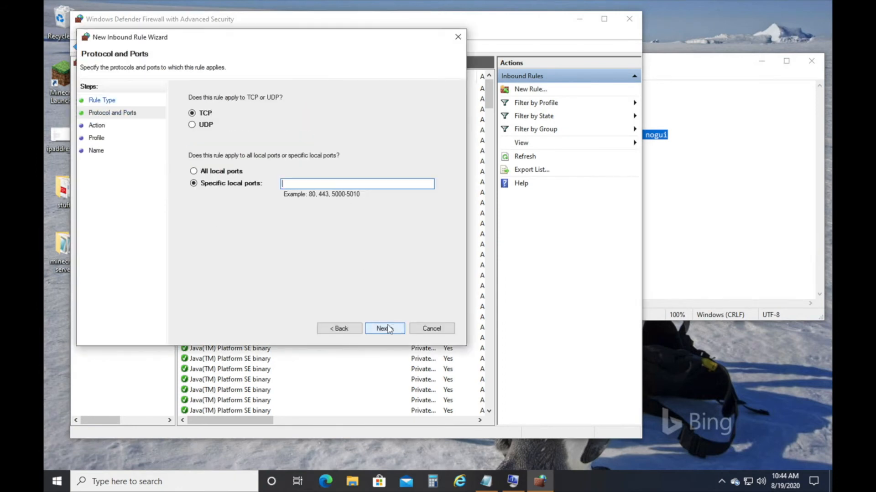
# - Apply the rule to TCP on specific local port 25565, allowing the connection on domain, private and public profiles
pyautogui.click(707, 71)
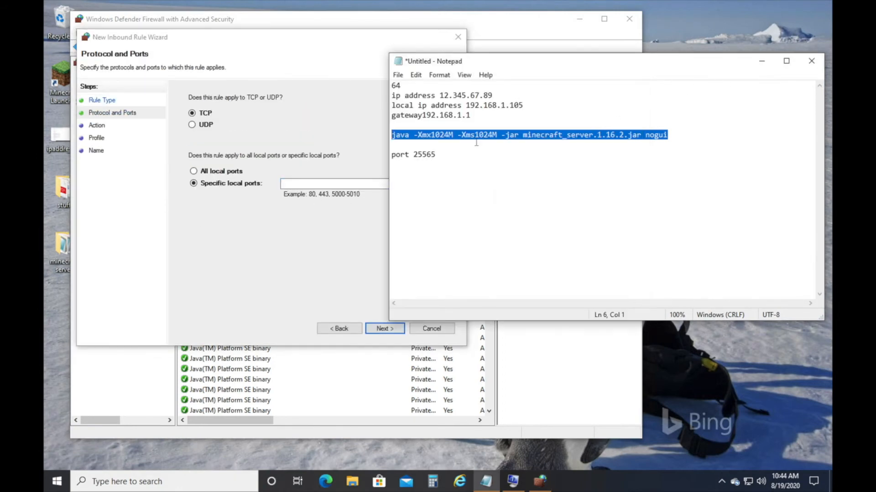
pyautogui.click(445, 146)
pyautogui.click(341, 184)
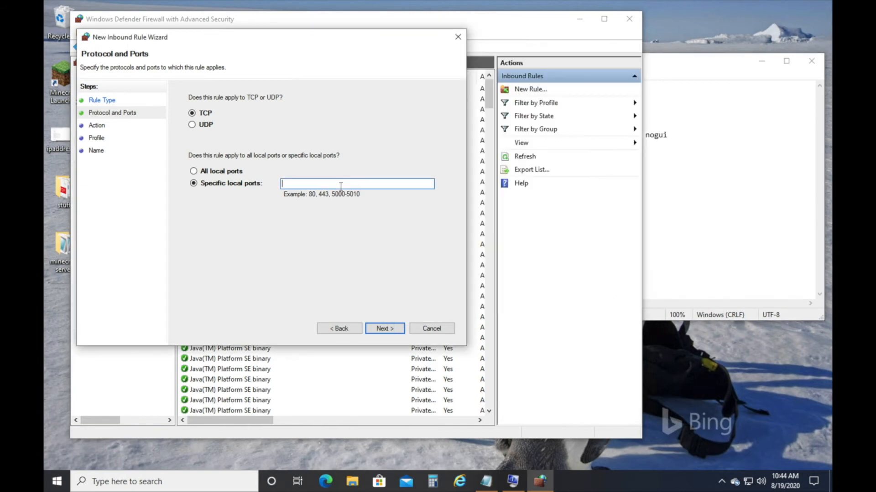
pyautogui.write('25565')
pyautogui.click(390, 329)
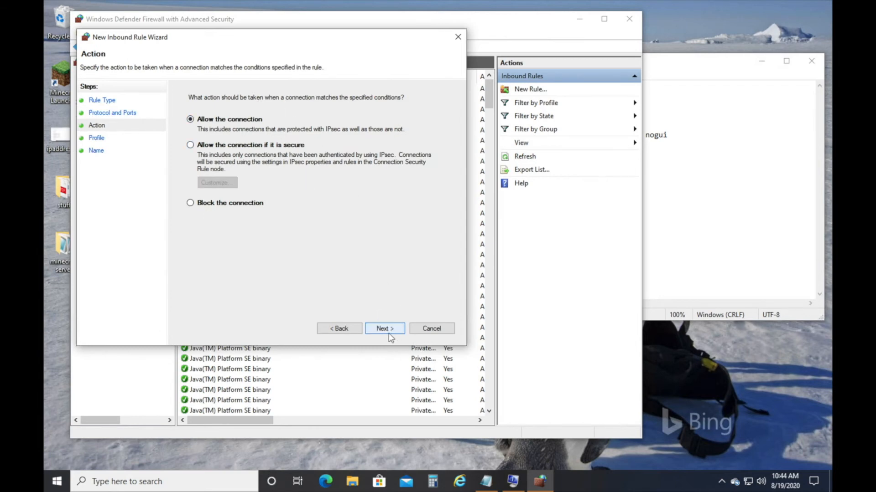
pyautogui.click(390, 334)
pyautogui.click(389, 329)
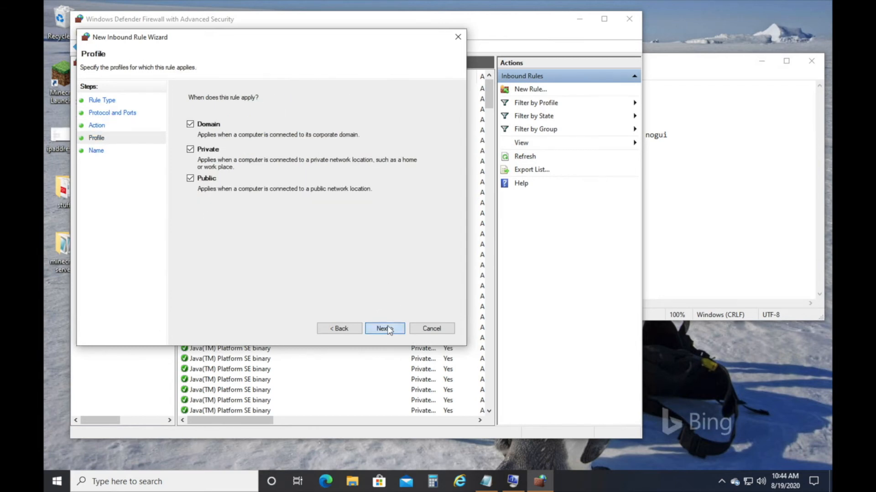
# - Name the inbound rule "minecraft tcp" and finish creating it
pyautogui.write('sm')
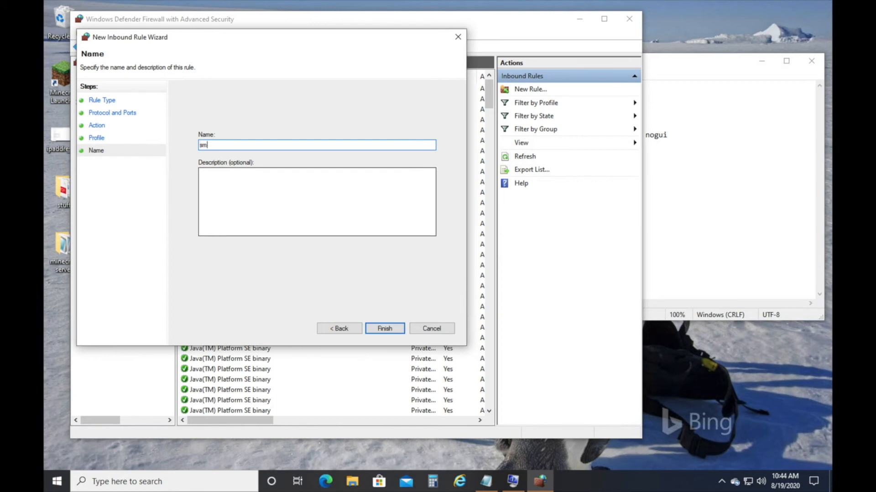
pyautogui.press('BackSpace')
pyautogui.press('BackSpace')
pyautogui.write('minecraft tcp')
pyautogui.click(383, 328)
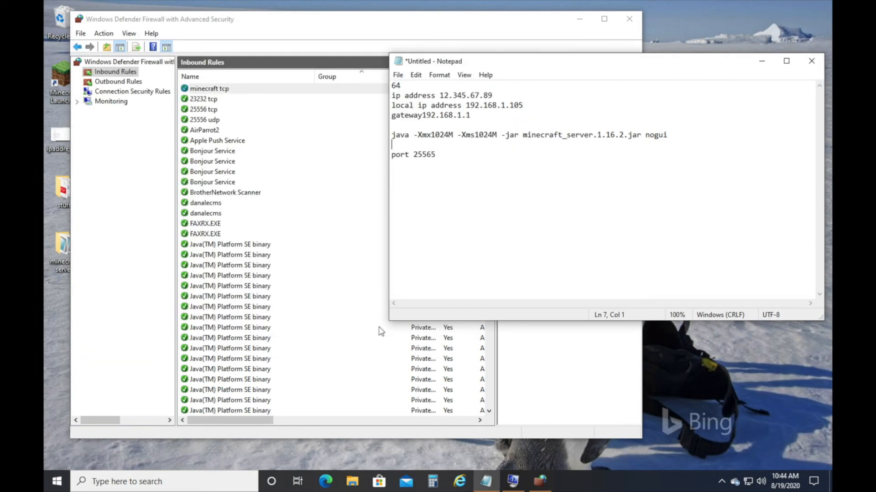
# - Start another inbound rule of the Port type and choose UDP as its protocol
pyautogui.click(103, 34)
pyautogui.click(116, 46)
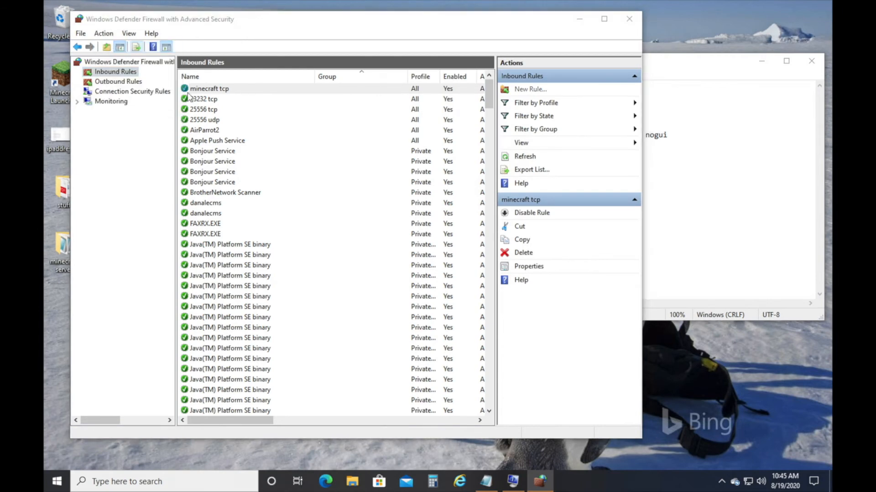
pyautogui.click(204, 164)
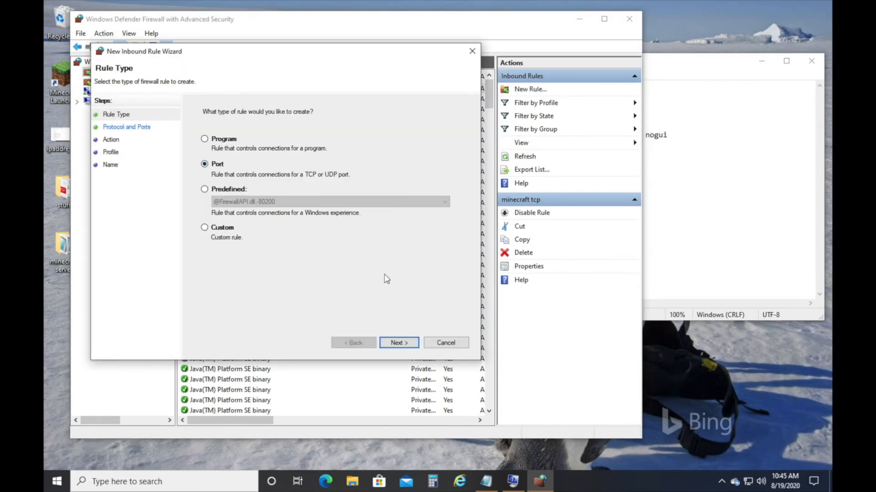
pyautogui.click(398, 343)
pyautogui.click(206, 139)
pyautogui.click(388, 343)
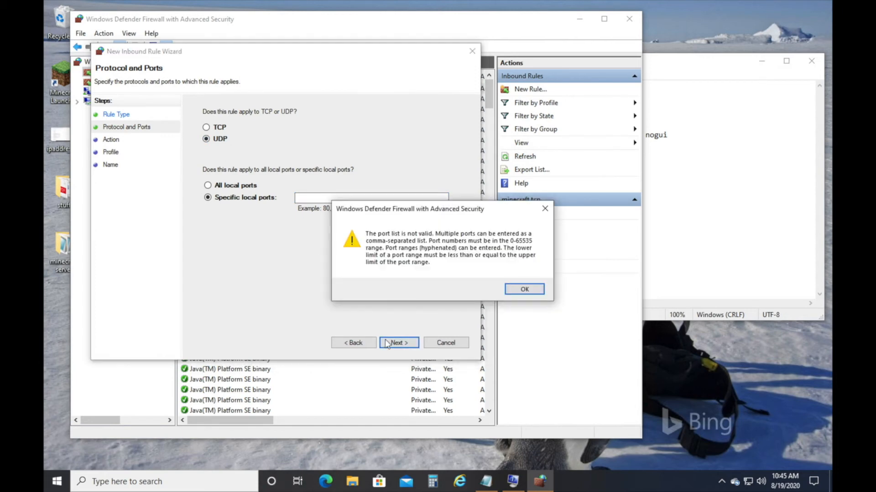
pyautogui.click(524, 289)
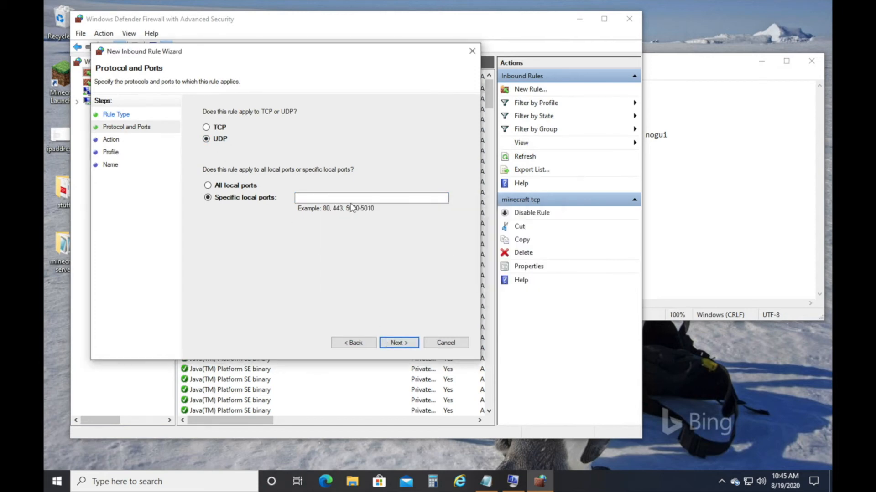
# - Set the UDP rule's specific local port to 25565 and allow the connection on domain, private and public profiles
pyautogui.click(741, 204)
pyautogui.click(320, 197)
pyautogui.write('25565')
pyautogui.click(696, 221)
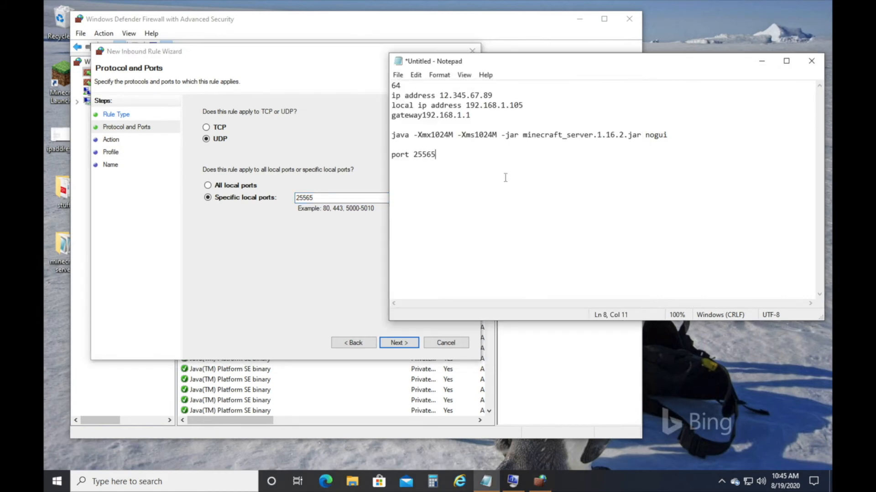
pyautogui.click(346, 197)
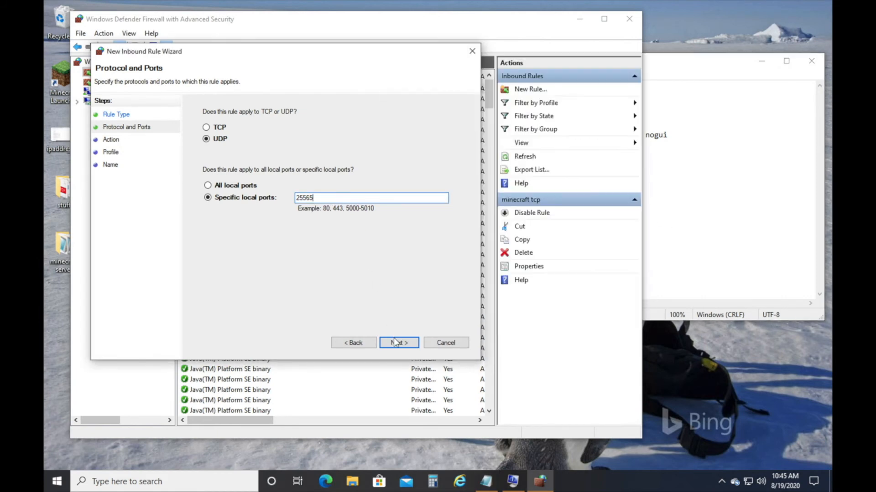
pyautogui.click(396, 344)
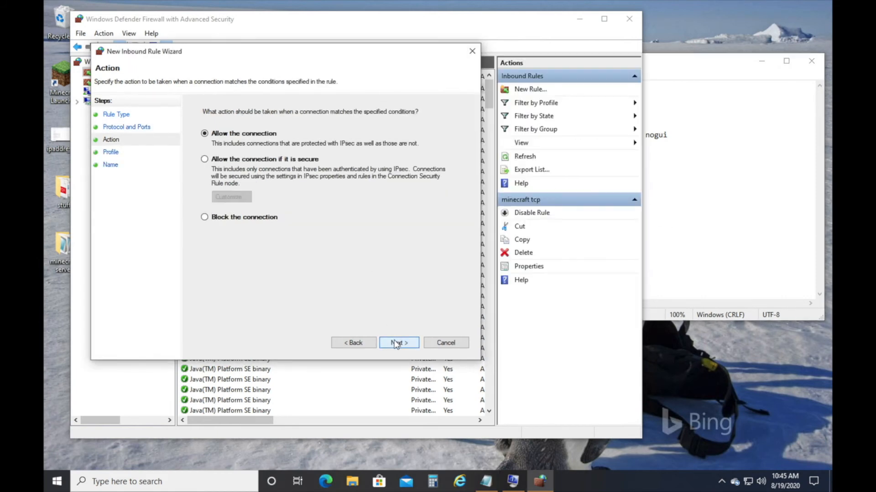
pyautogui.click(393, 344)
pyautogui.click(393, 342)
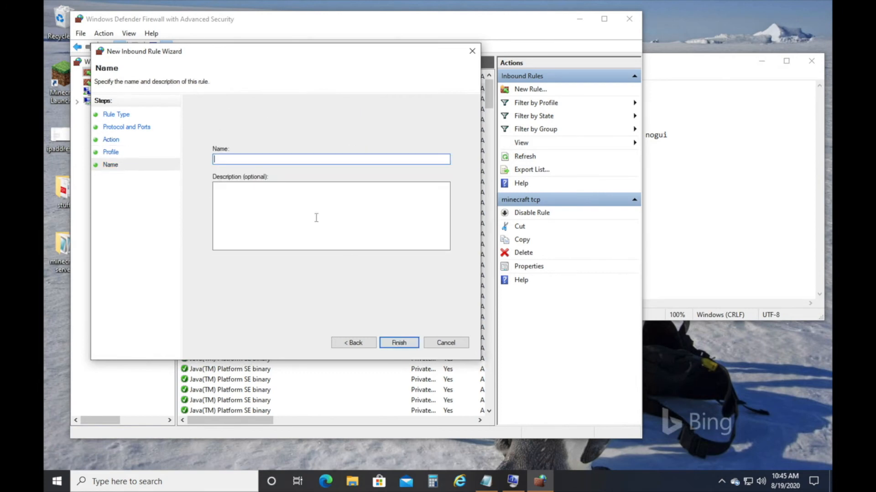
# - Name the second rule "minecraft udp", finish creating it, and close the advanced firewall window
pyautogui.write('minecraft udp')
pyautogui.click(398, 346)
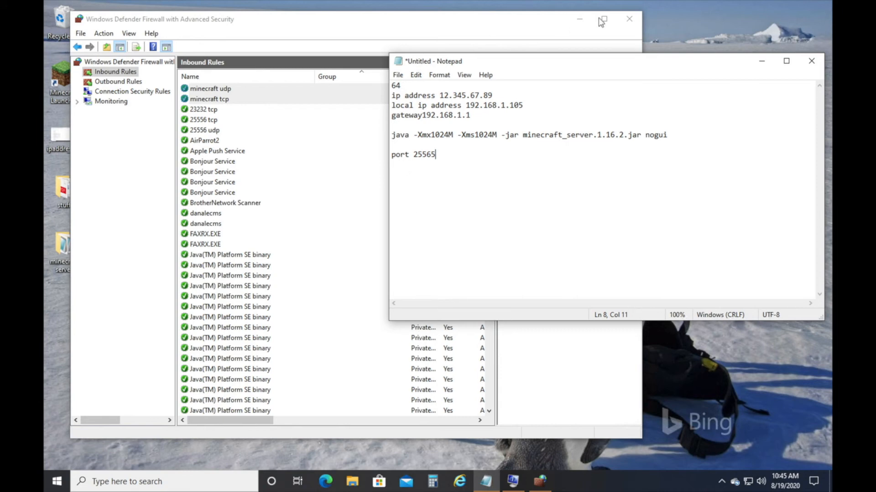
pyautogui.click(629, 18)
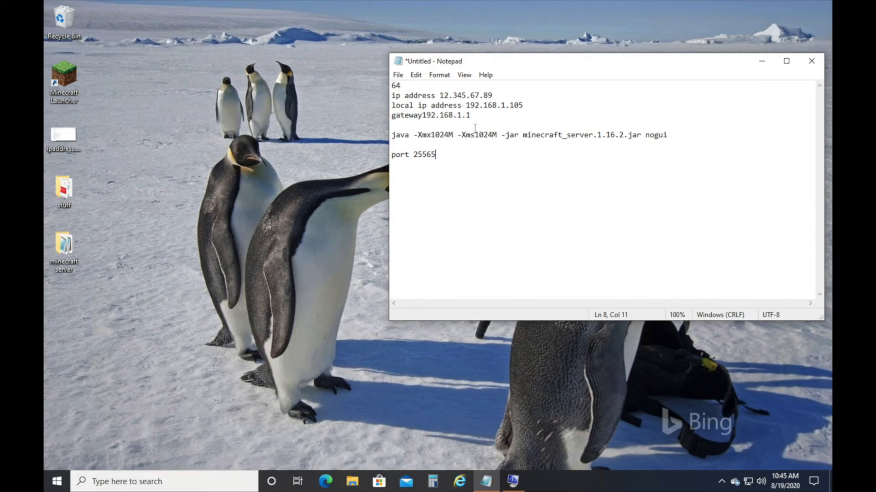
# - Copy the gateway address 192.168.1.1 from the Notepad notes
pyautogui.moveTo(474, 115); pyautogui.dragTo(423, 115)
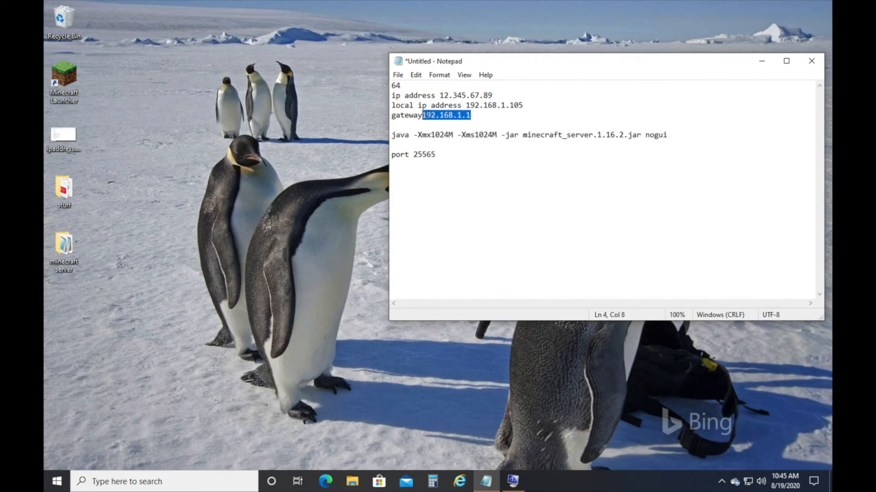
pyautogui.rightClick(428, 114)
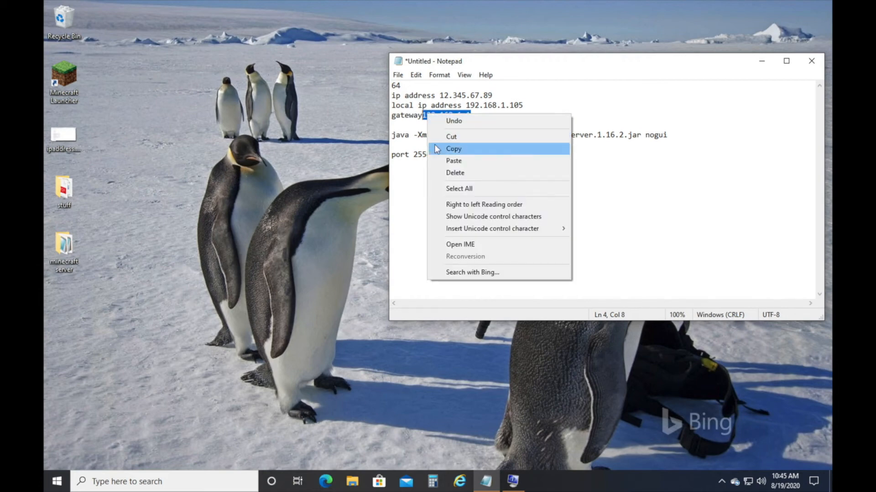
pyautogui.click(451, 146)
pyautogui.click(456, 206)
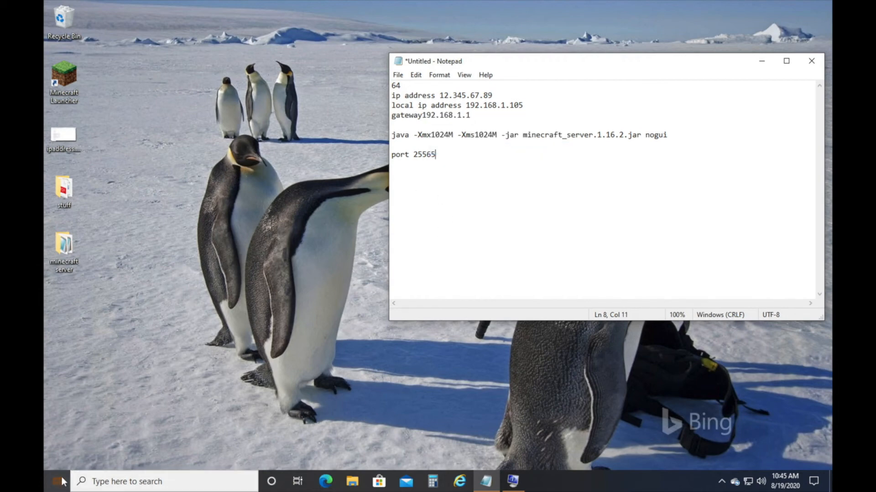
# - Switch to Google Chrome and close the iCloud, Facebook and Google Calendar tabs, keeping only the Bing tab
pyautogui.click(522, 421)
pyautogui.press('super')
pyautogui.click(426, 415)
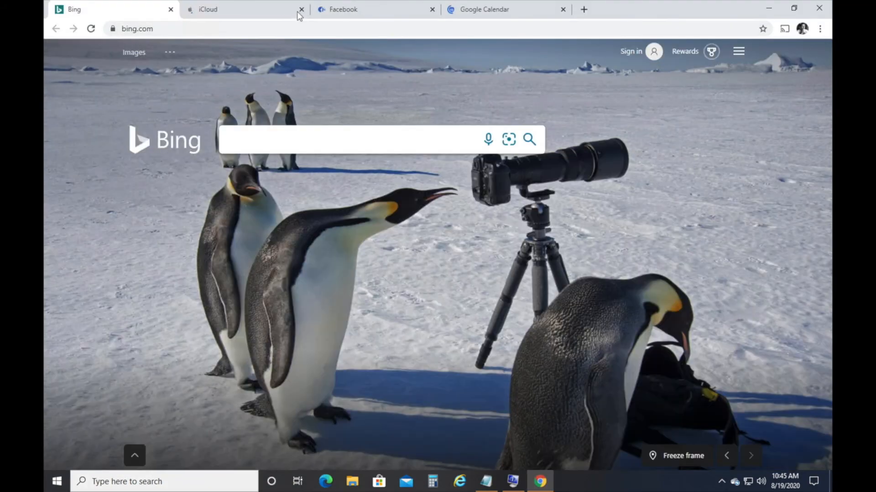
pyautogui.click(301, 10)
pyautogui.click(302, 9)
pyautogui.click(302, 10)
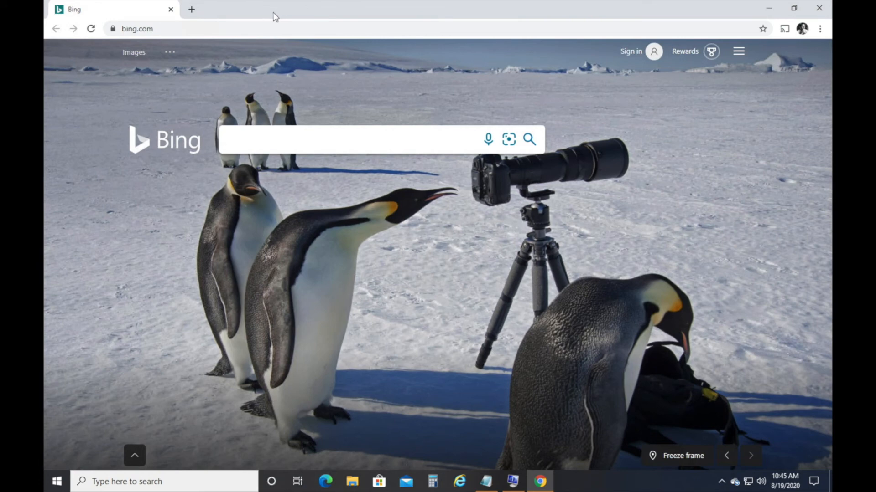
# - Load the router's sign-in page at the gateway address 192.168.1.1
pyautogui.click(258, 24)
pyautogui.write('192.168.1.1')
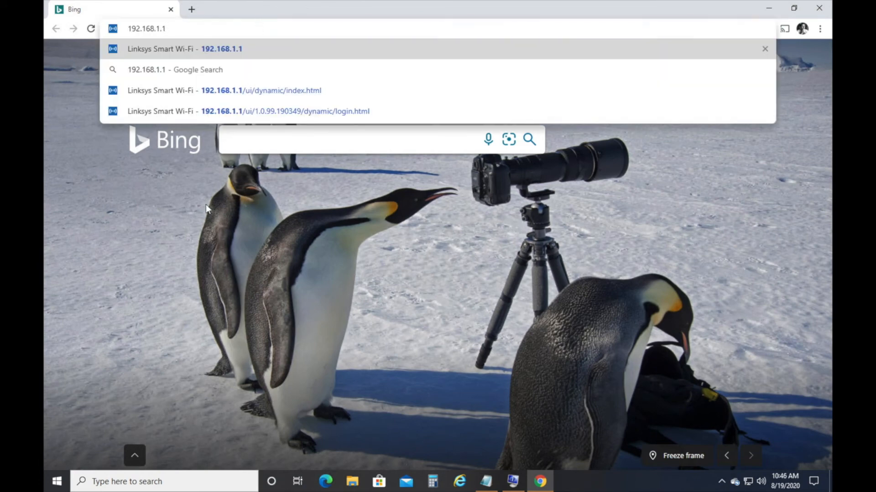
pyautogui.press('Return')
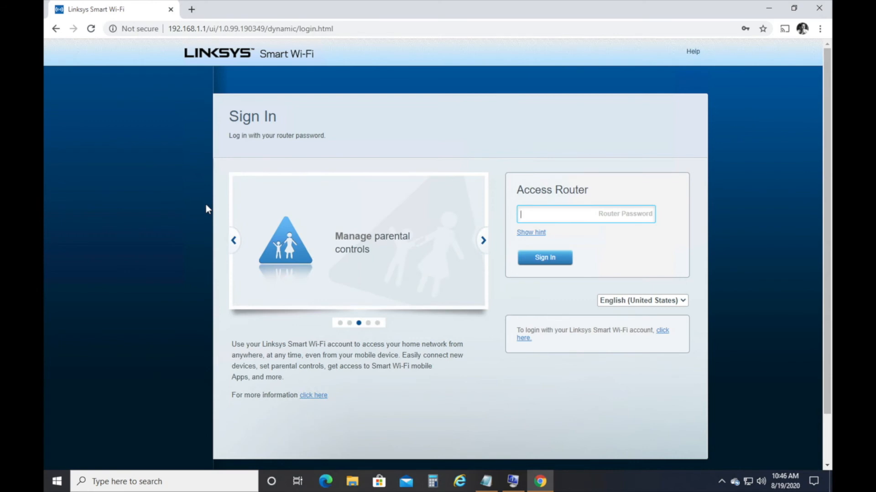
# - Sign in to the router's administration page with the router password, entering it again after the first attempt
pyautogui.write('********')
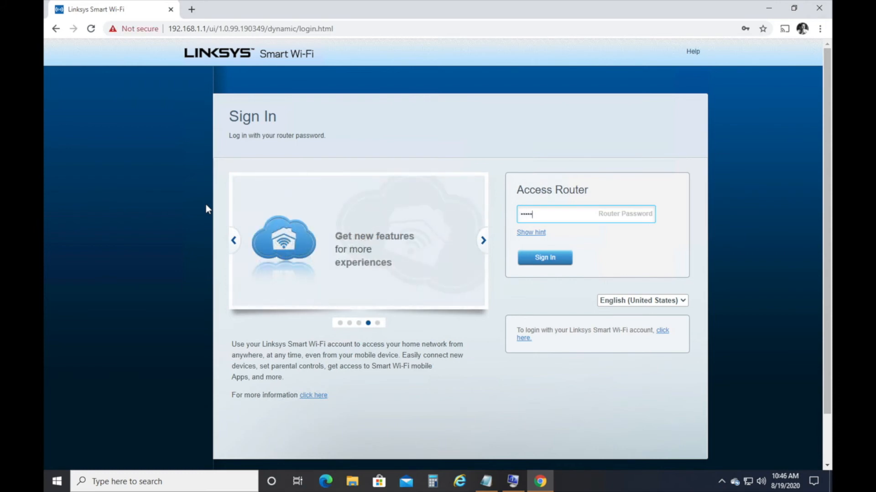
pyautogui.press('Return')
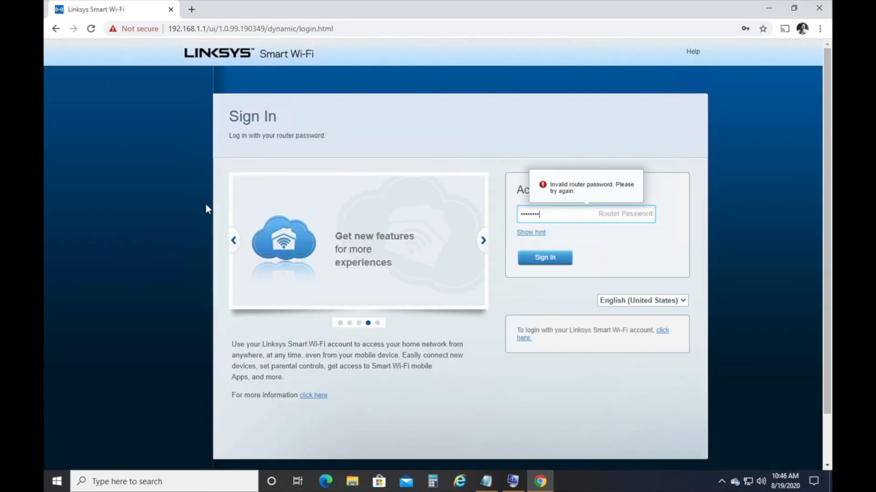
pyautogui.press('BackSpace')
pyautogui.press('BackSpace')
pyautogui.press('BackSpace')
pyautogui.press('BackSpace')
pyautogui.press('BackSpace')
pyautogui.press('BackSpace')
pyautogui.press('BackSpace')
pyautogui.press('BackSpace')
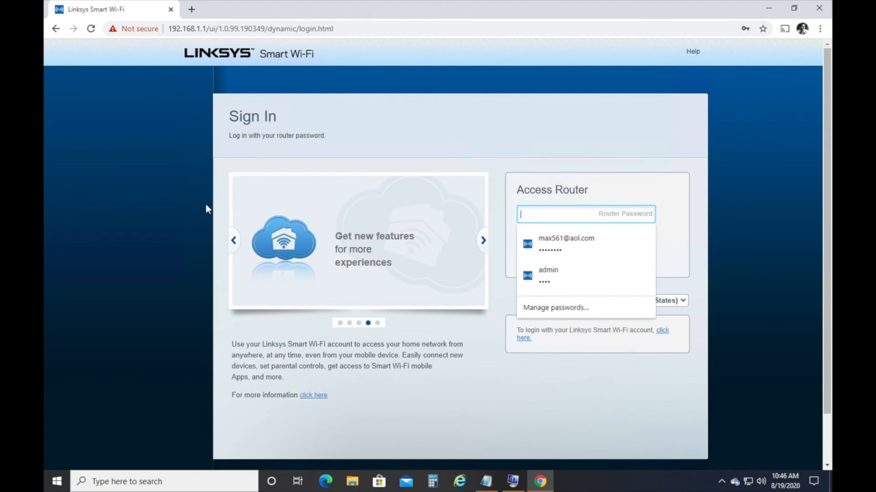
pyautogui.write('*')
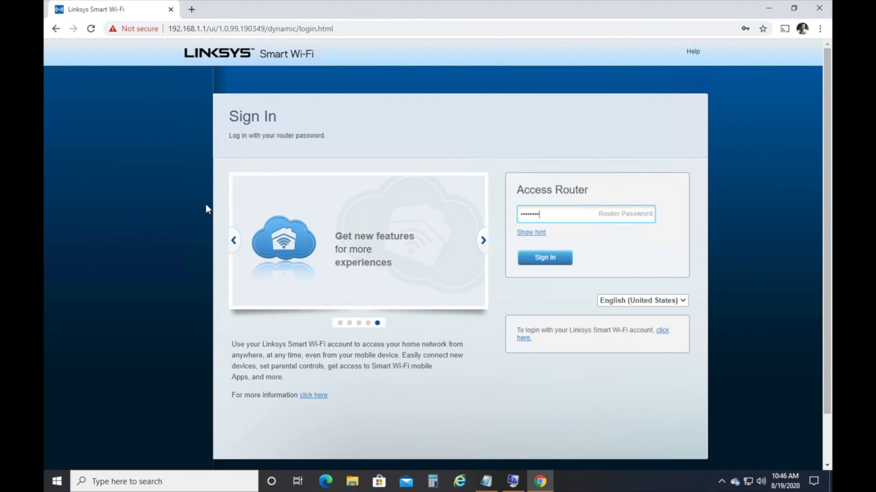
pyautogui.press('Return')
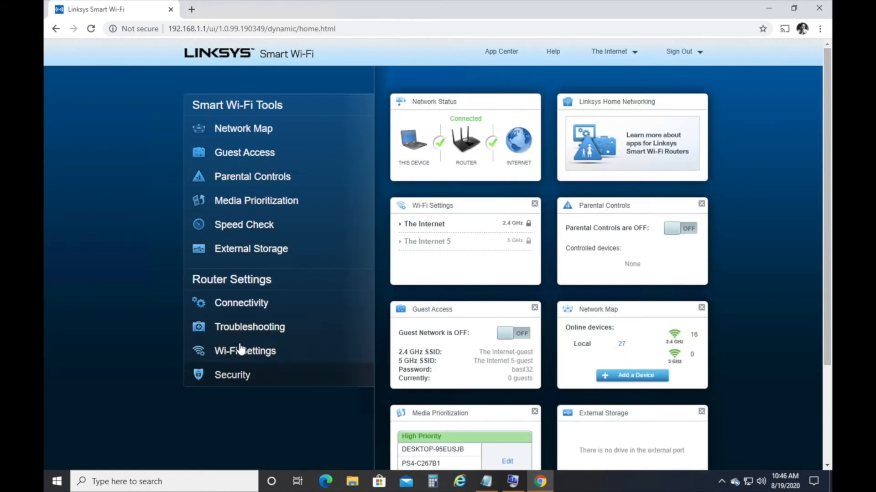
# - Add a single port forwarding entry named "minecraft" in the router's security settings for apps and gaming
pyautogui.click(232, 306)
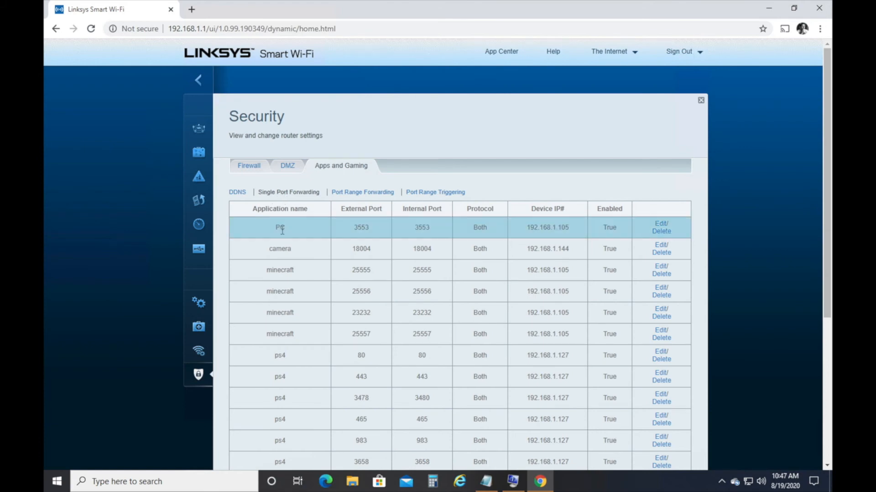
pyautogui.scroll(-1, 280, 264)
pyautogui.scroll(-3, 281, 264)
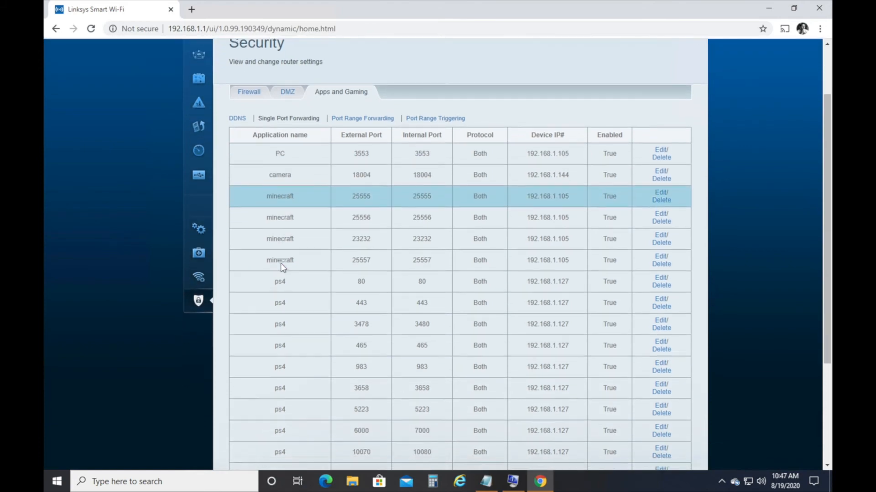
pyautogui.scroll(1, 281, 264)
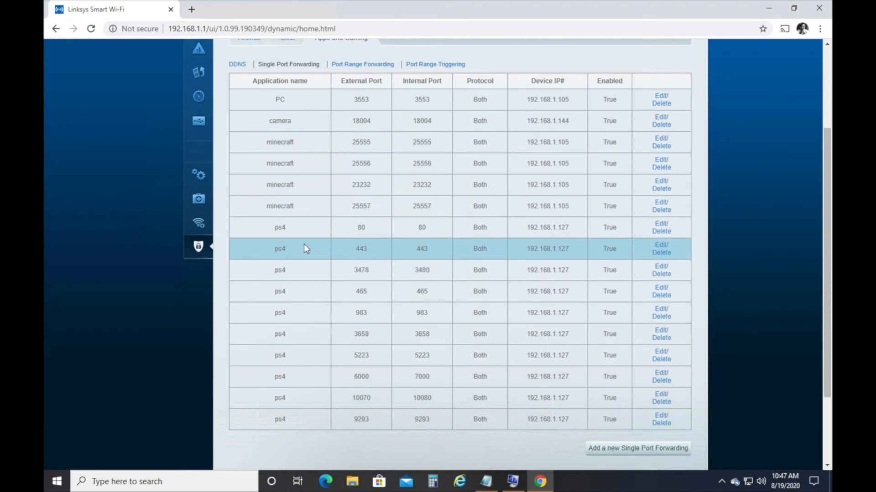
pyautogui.scroll(-2, 305, 245)
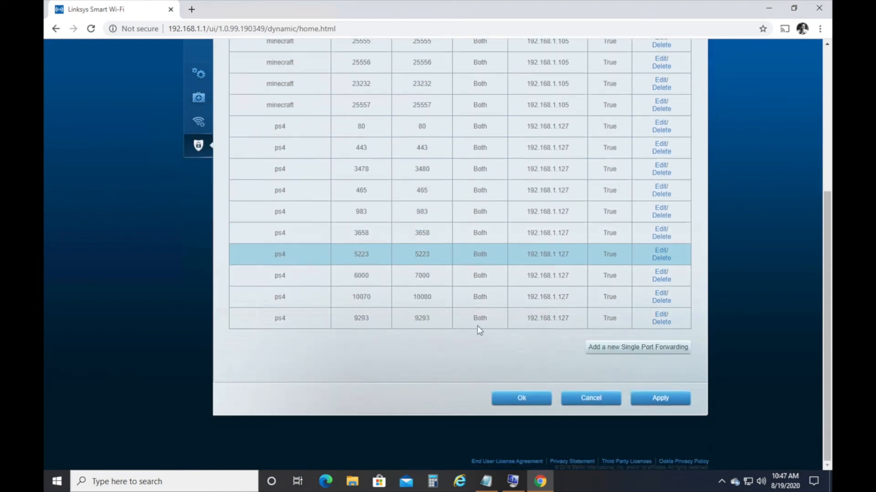
pyautogui.click(598, 350)
pyautogui.click(293, 319)
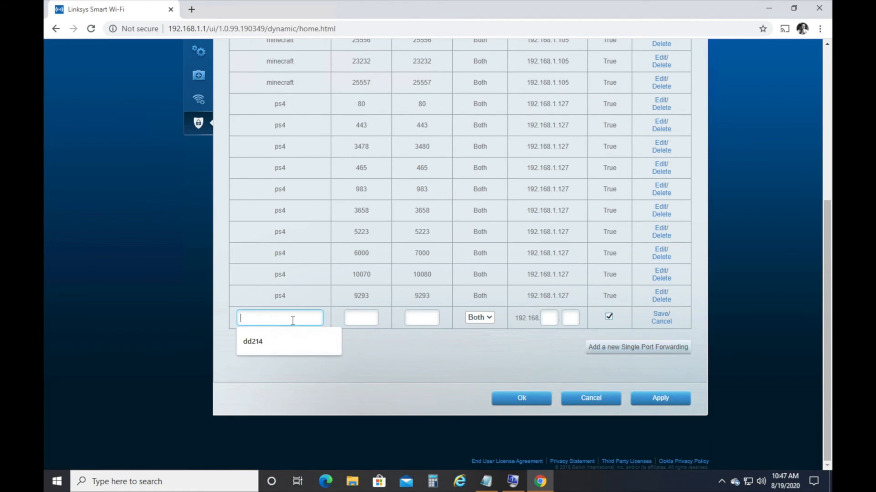
pyautogui.write('minecraft')
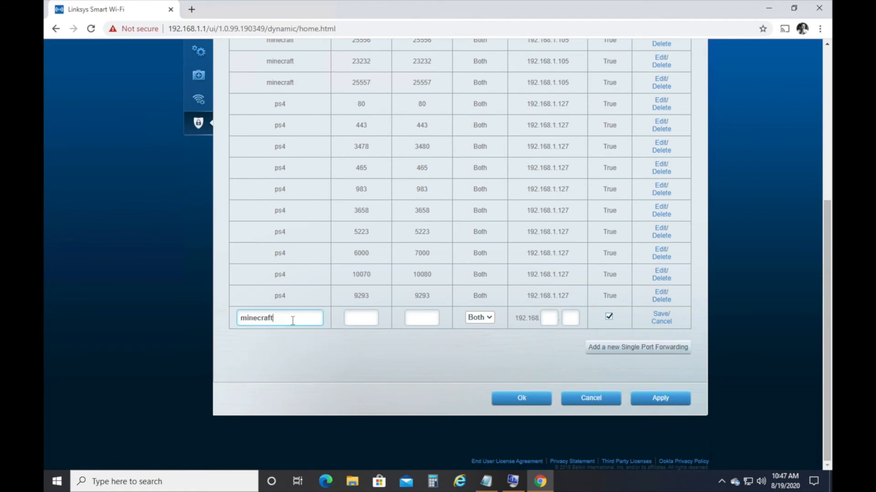
# - Set the minecraft entry's external and internal ports to 25565, checking the port against the Notepad notes
pyautogui.click(361, 318)
pyautogui.write('2555')
pyautogui.click(418, 322)
pyautogui.click(370, 320)
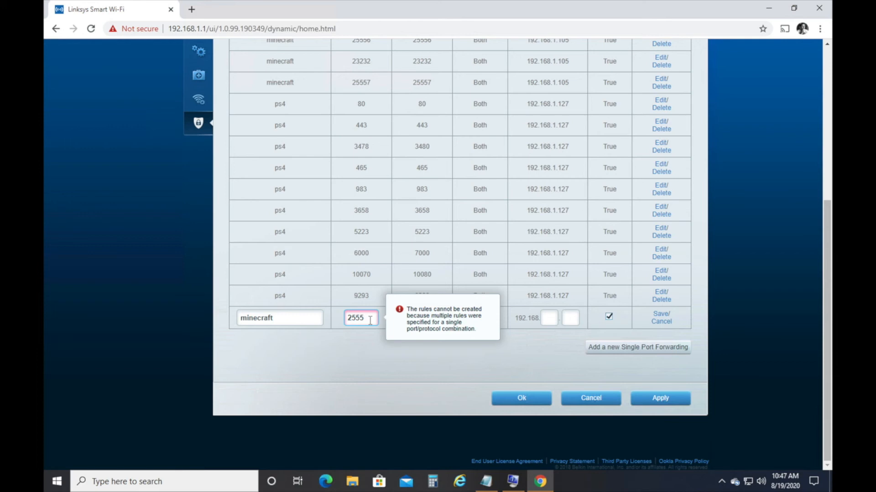
pyautogui.write('65')
pyautogui.click(417, 323)
pyautogui.write('25565')
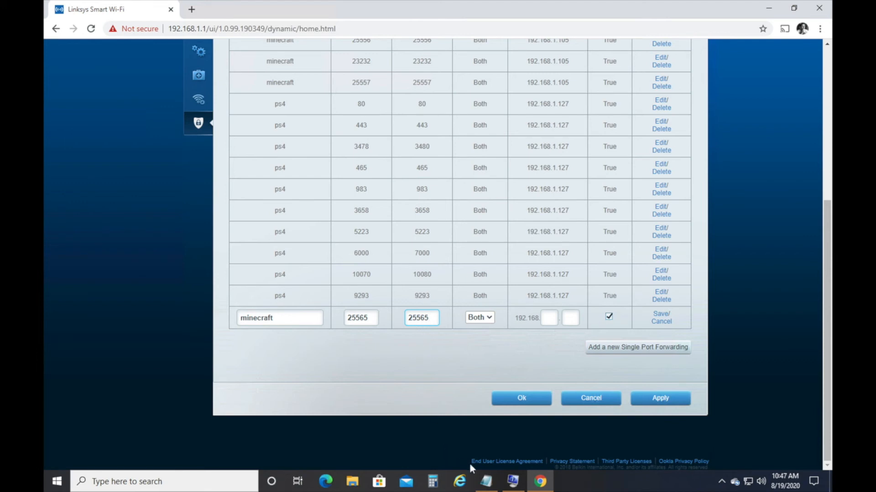
pyautogui.click(486, 481)
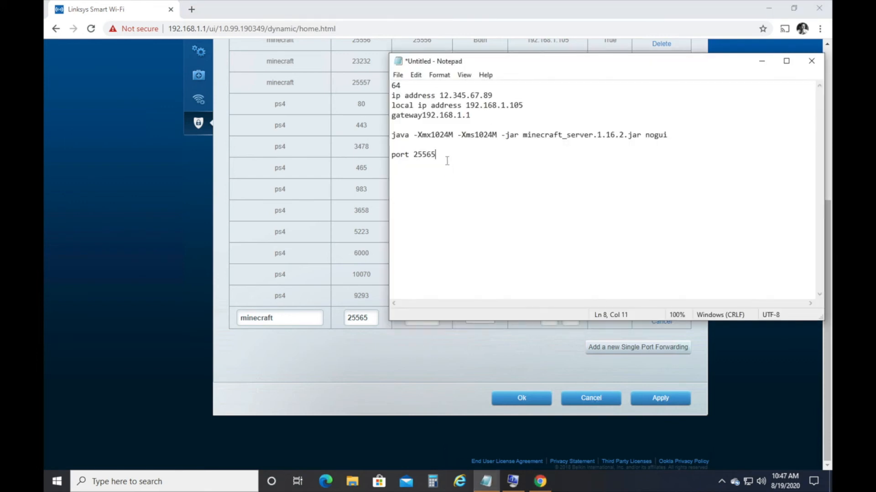
pyautogui.click(378, 317)
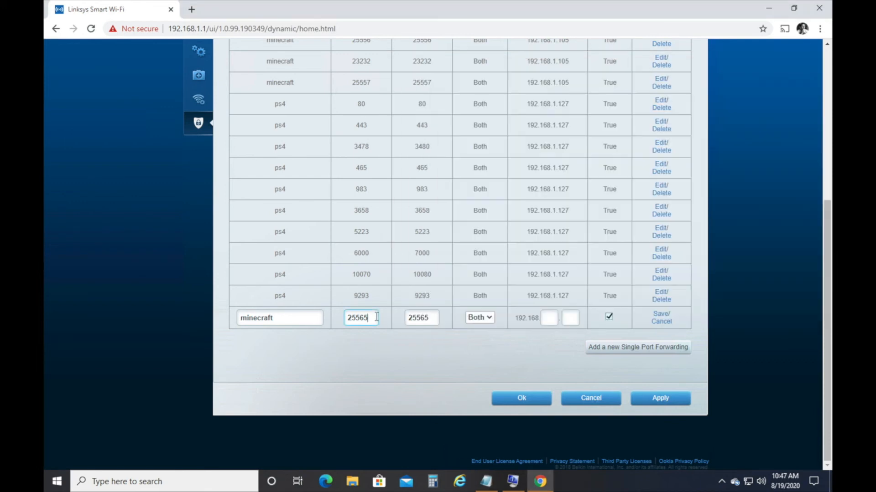
# - Set the minecraft entry's device IP to the local address 192.168.1.105 from the notes and its protocol to TCP
pyautogui.click(481, 319)
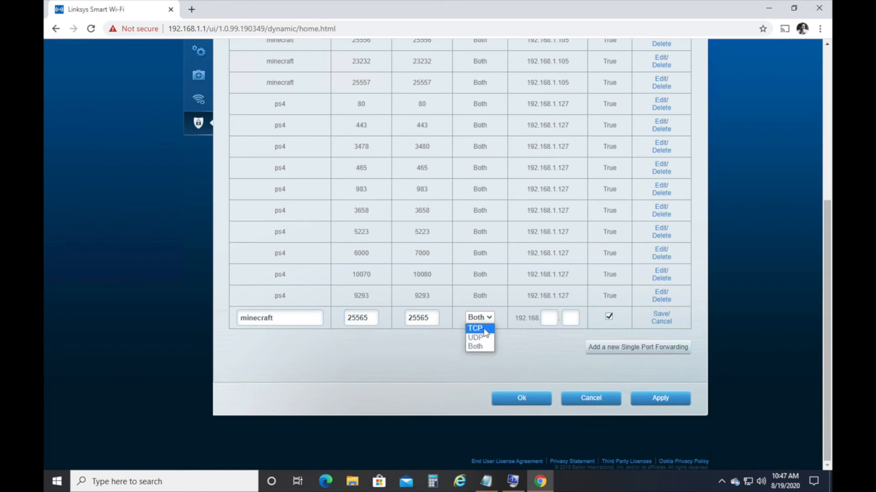
pyautogui.click(551, 321)
pyautogui.write('1')
pyautogui.click(487, 483)
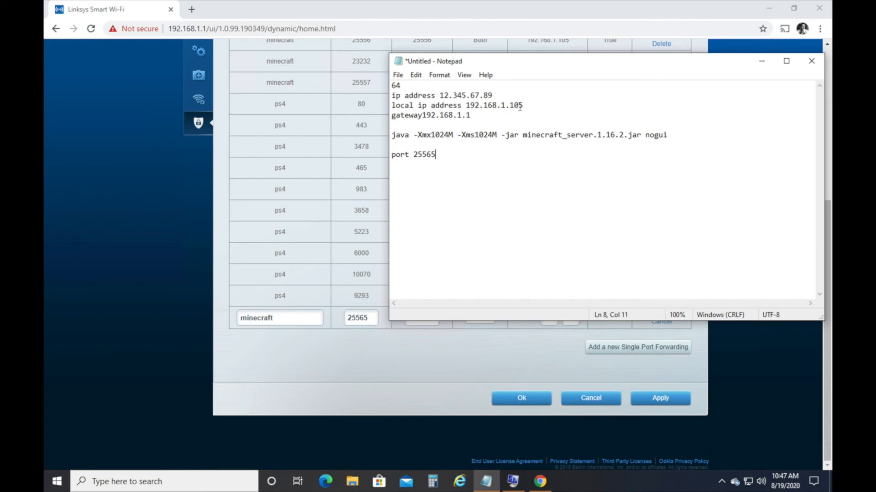
pyautogui.click(468, 356)
pyautogui.click(570, 318)
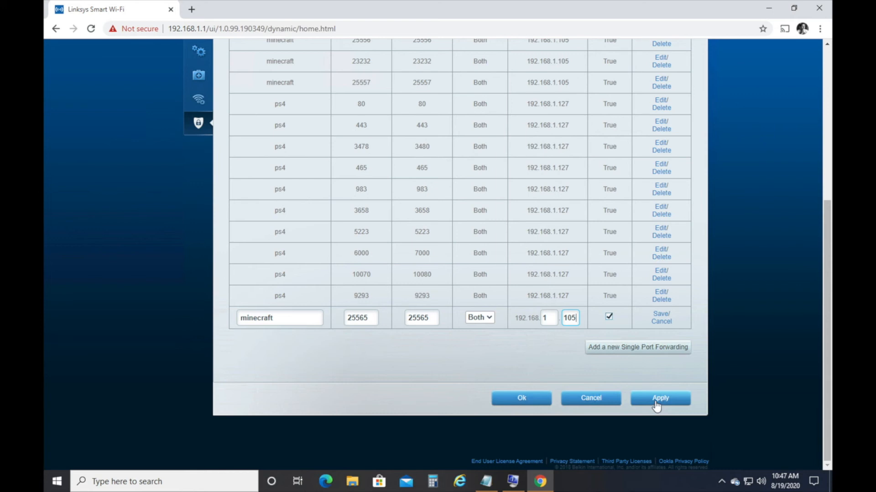
pyautogui.click(493, 319)
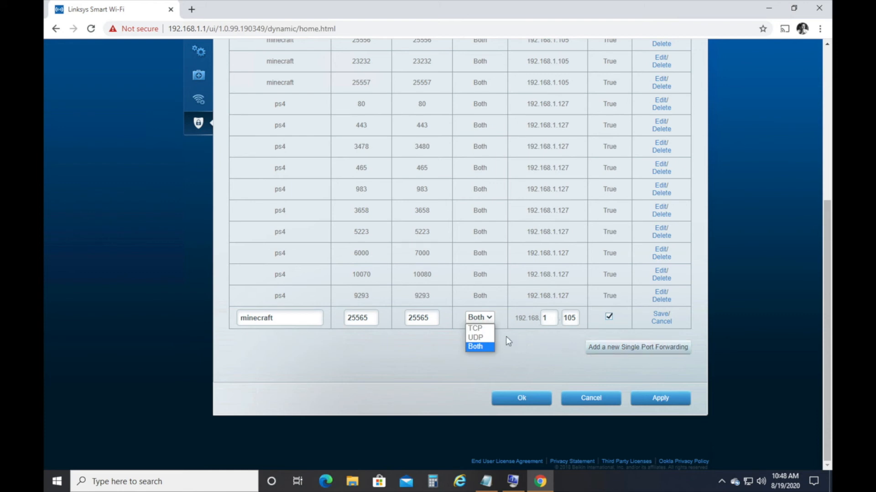
pyautogui.click(474, 328)
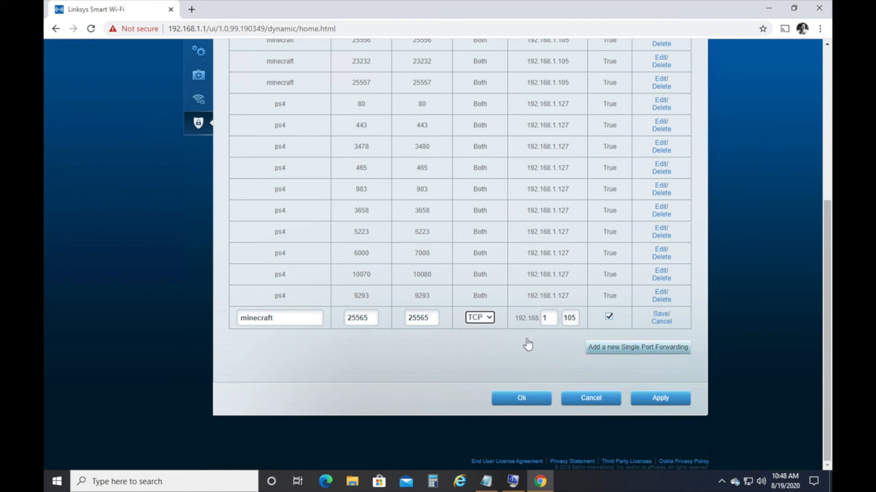
# - Add a second port forwarding entry with the UDP protocol, and close the browser without applying the entries
pyautogui.click(621, 349)
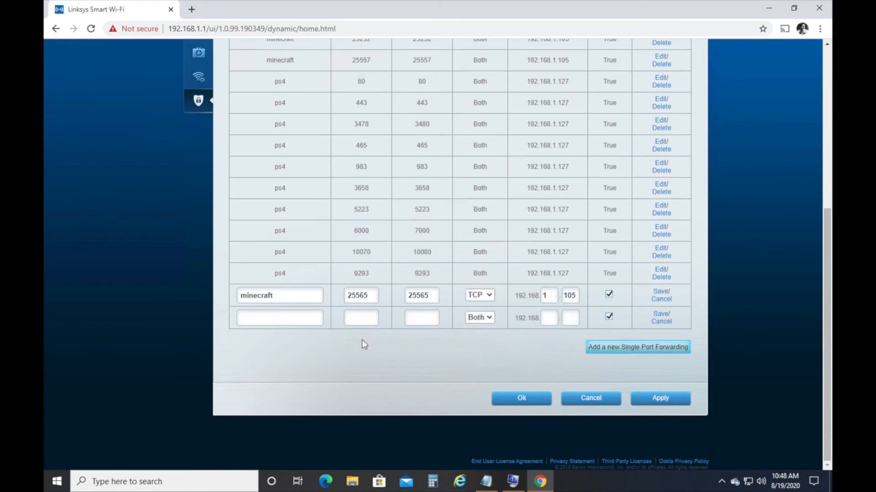
pyautogui.click(472, 321)
pyautogui.click(476, 350)
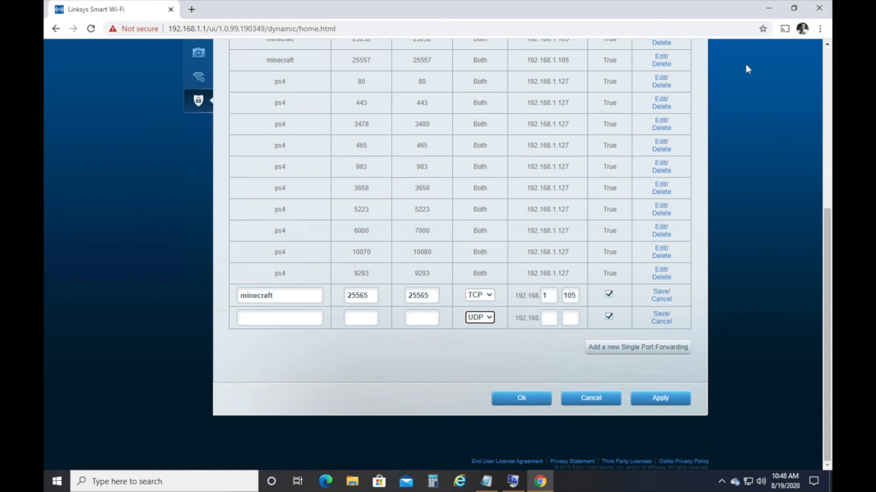
pyautogui.click(819, 8)
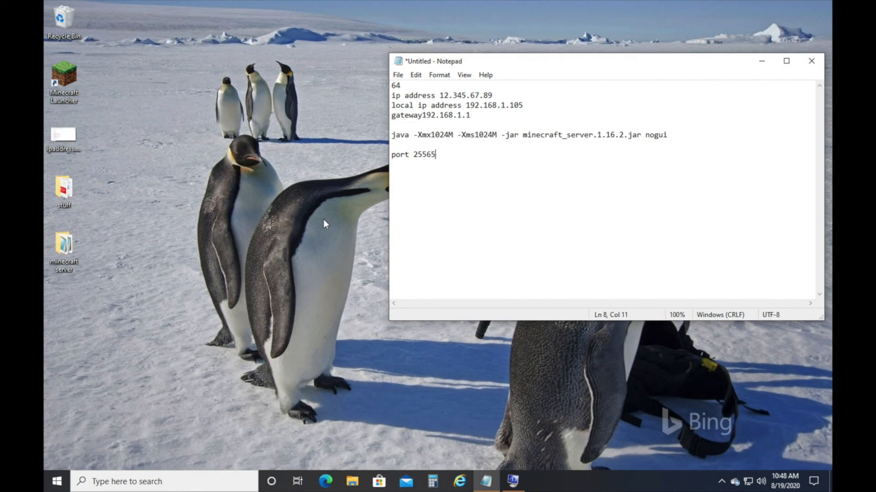
# - Open the Minecraft Launcher and display the Java Edition installations that can be selected for play
pyautogui.doubleClick(74, 88)
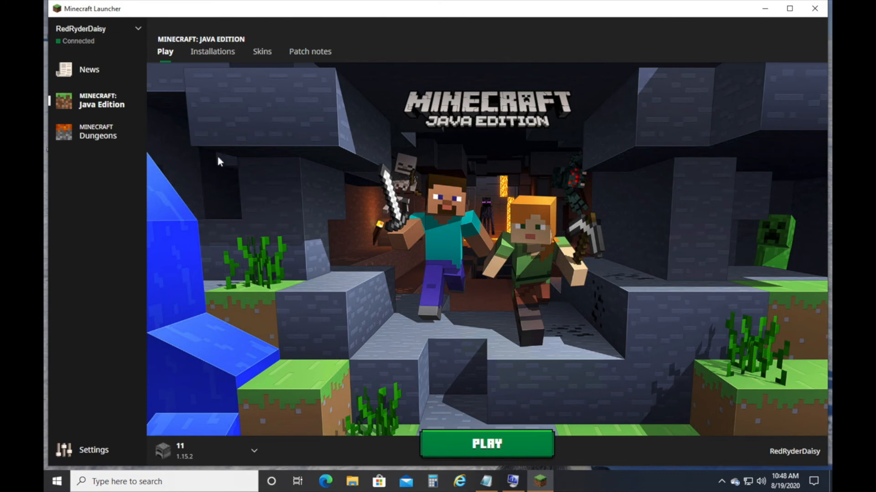
pyautogui.click(213, 56)
pyautogui.click(165, 52)
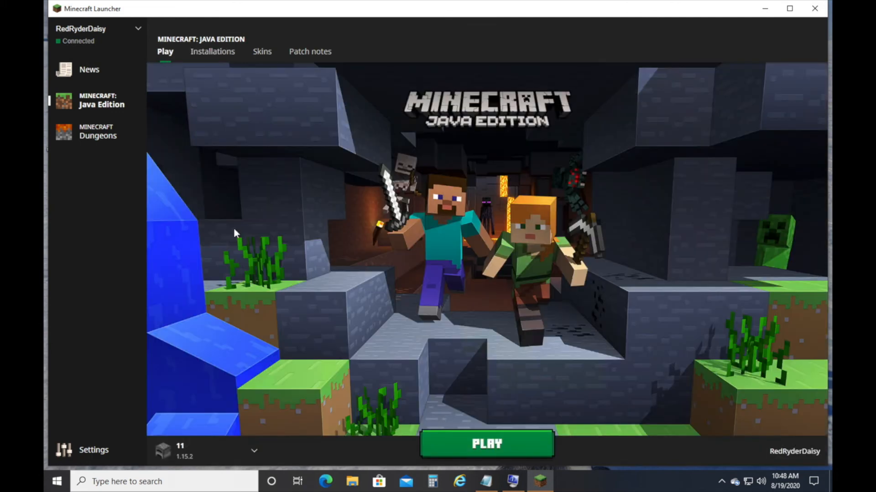
pyautogui.click(258, 452)
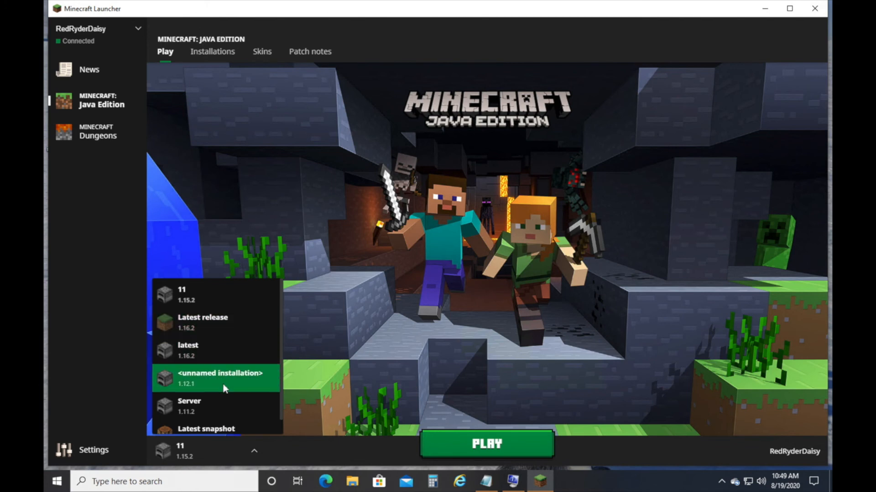
# - View the release versions offered for a new installation, and cancel without creating it
pyautogui.click(215, 55)
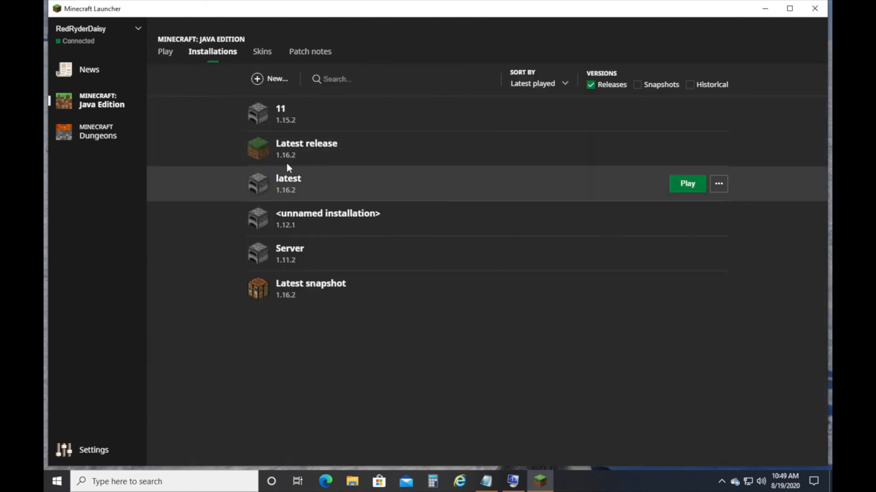
pyautogui.click(269, 79)
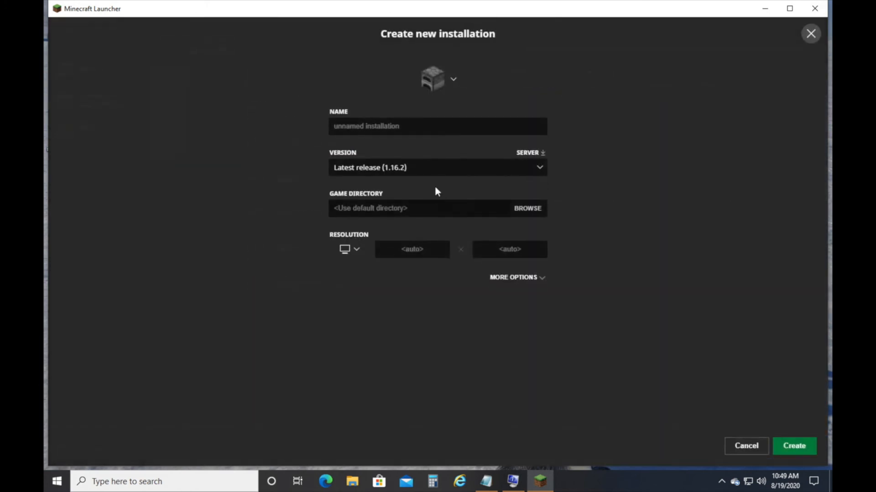
pyautogui.click(426, 167)
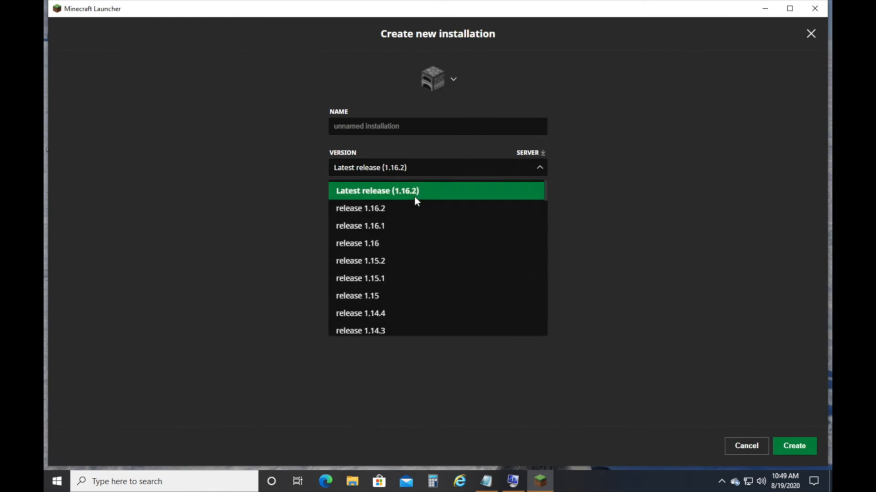
pyautogui.click(270, 248)
pyautogui.click(731, 447)
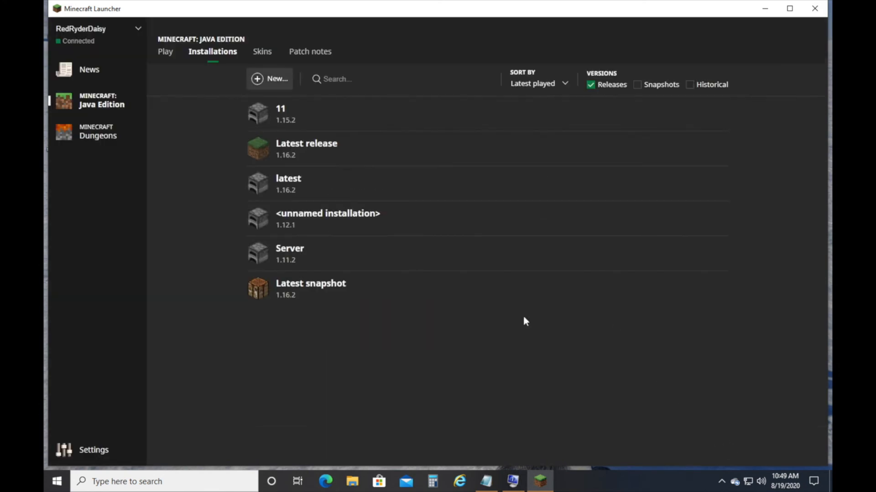
# - Select the Latest release (1.16.2) as the Java Edition installation to play
pyautogui.click(163, 52)
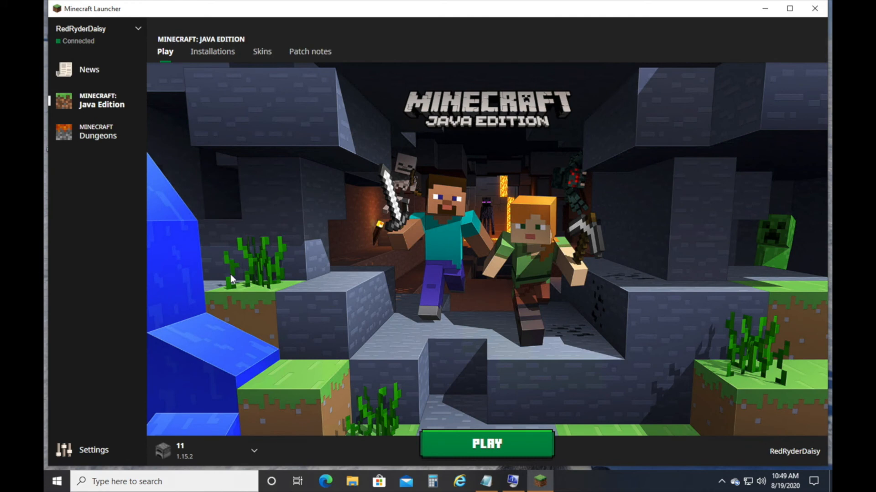
pyautogui.click(258, 452)
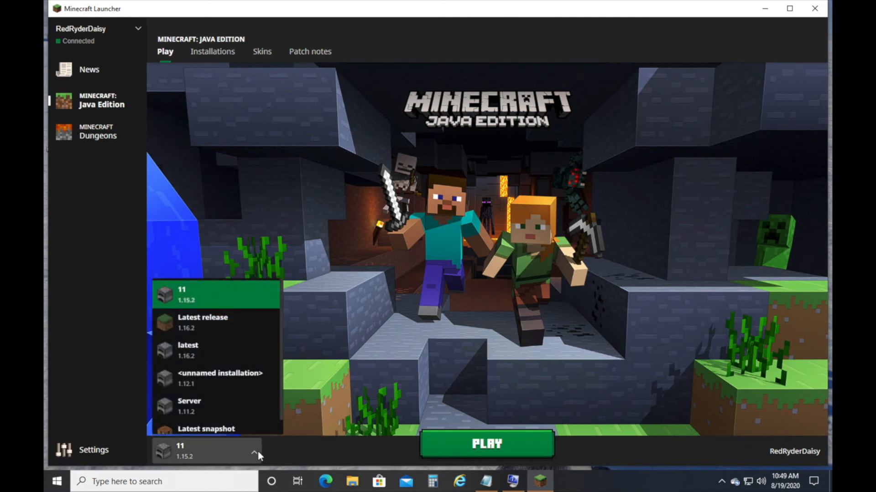
pyautogui.click(207, 324)
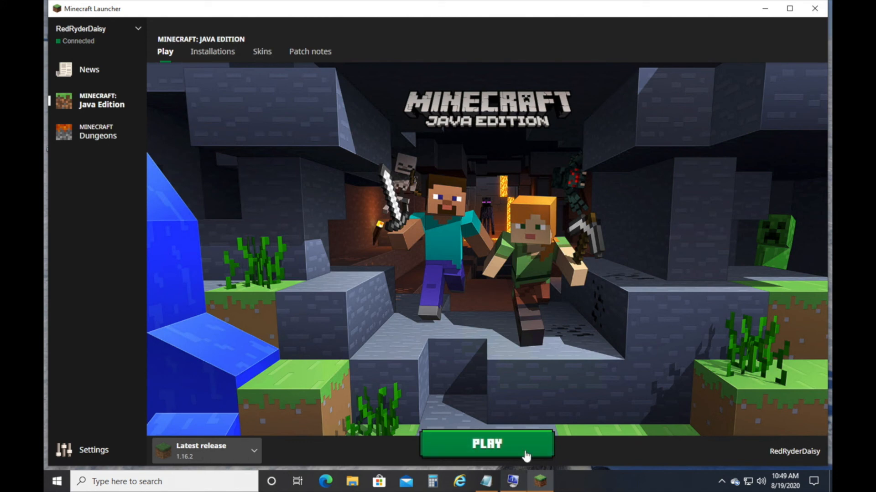
# - Minimize the launcher and open the "minecraft server" folder on the desktop
pyautogui.click(770, 12)
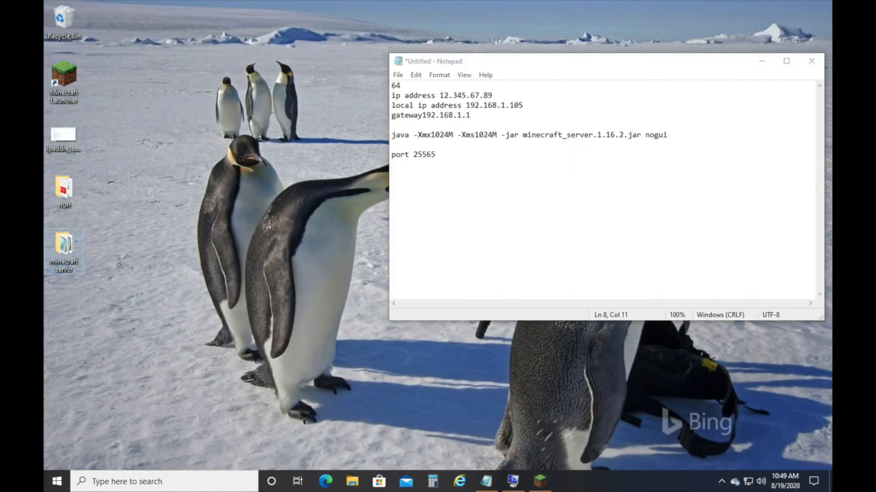
pyautogui.doubleClick(64, 249)
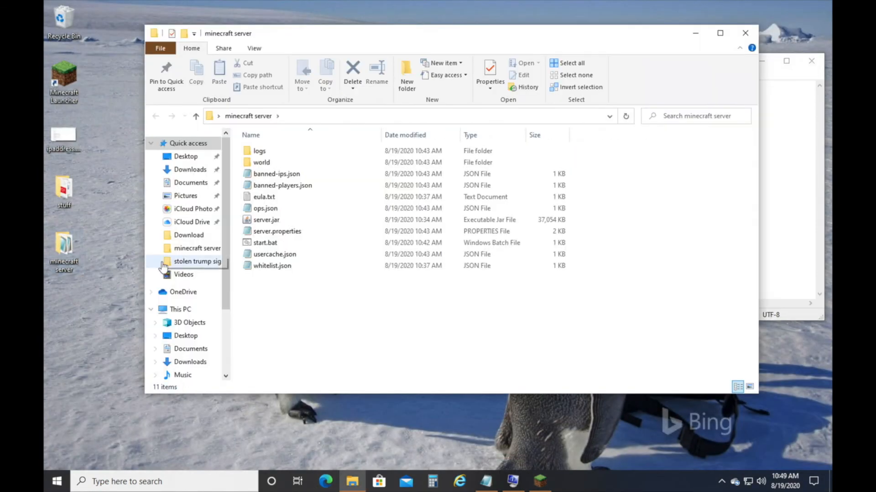
# - Start the server with start.bat and launch the Latest release (1.16.2) game from the Minecraft Launcher
pyautogui.doubleClick(269, 245)
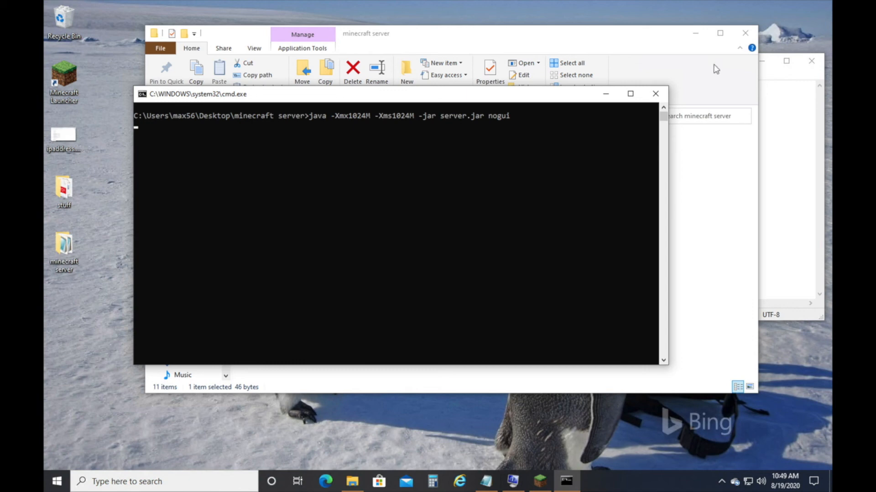
pyautogui.click(746, 35)
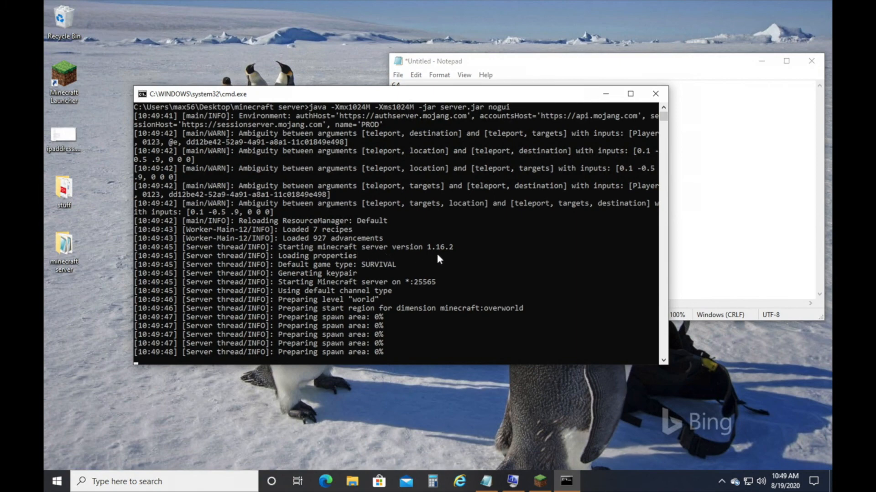
pyautogui.click(539, 486)
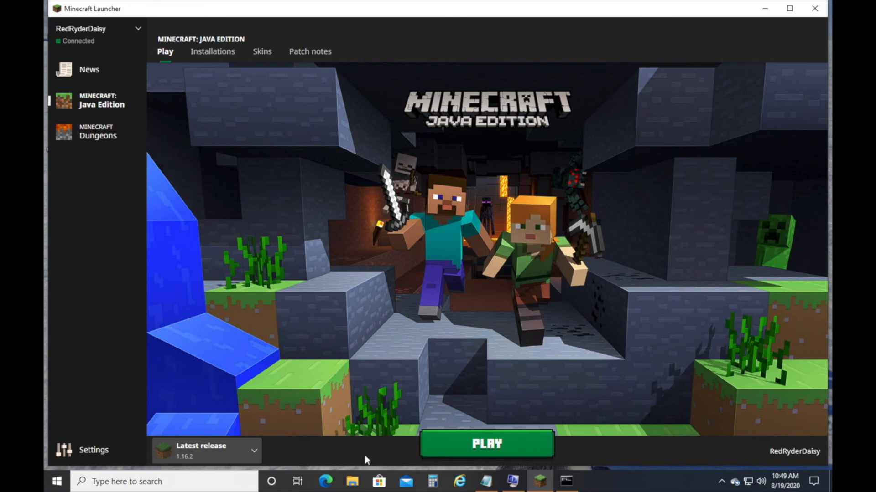
pyautogui.click(434, 450)
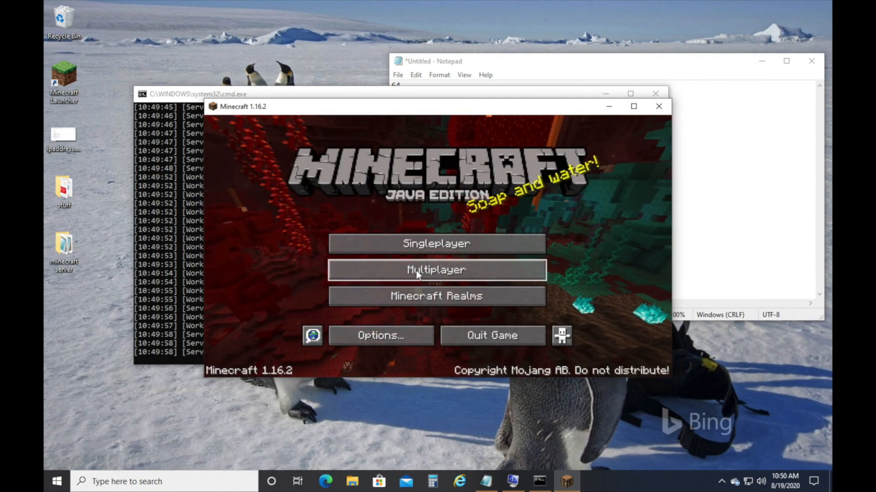
# - Create a new multiplayer server entry and copy the IP address 12.345.67.89 from the Notepad notes into its server address
pyautogui.click(374, 273)
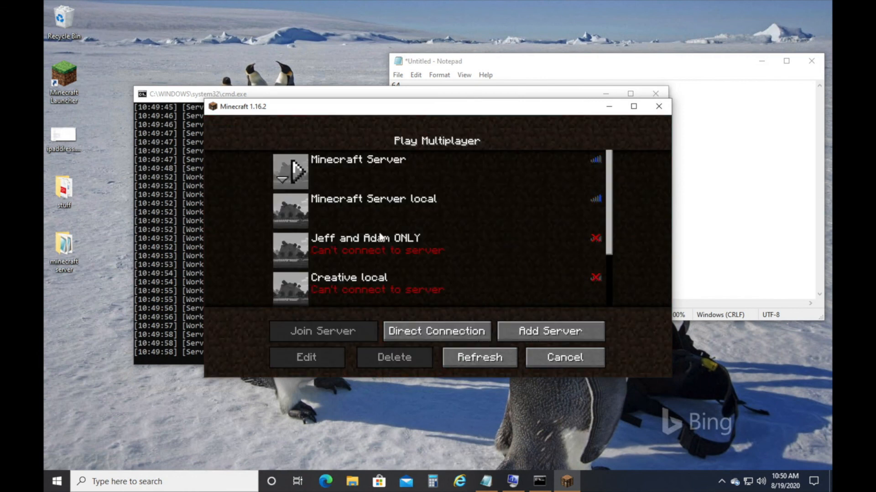
pyautogui.click(520, 332)
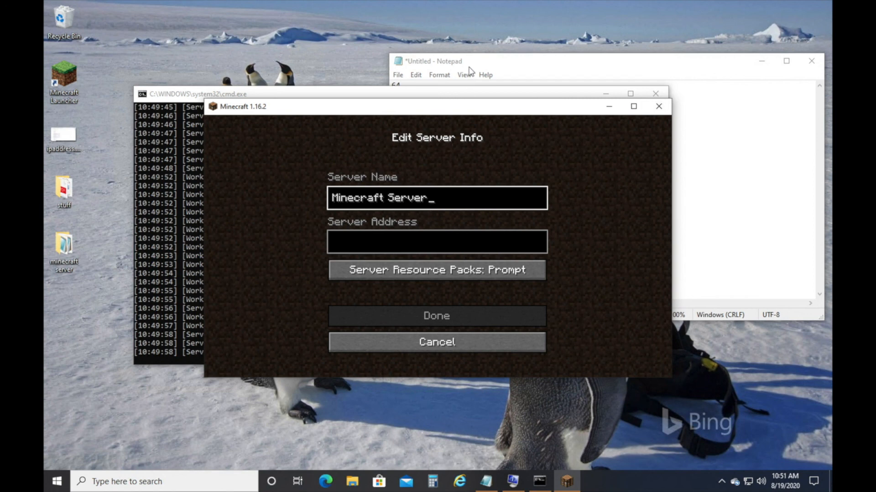
pyautogui.click(385, 239)
pyautogui.click(482, 64)
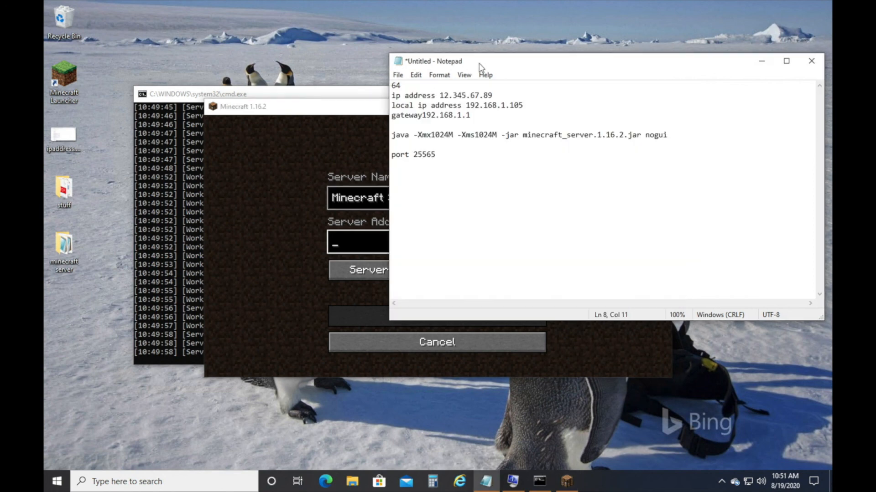
pyautogui.moveTo(493, 96); pyautogui.dragTo(439, 96)
pyautogui.hotkey('ctrl', 'c')
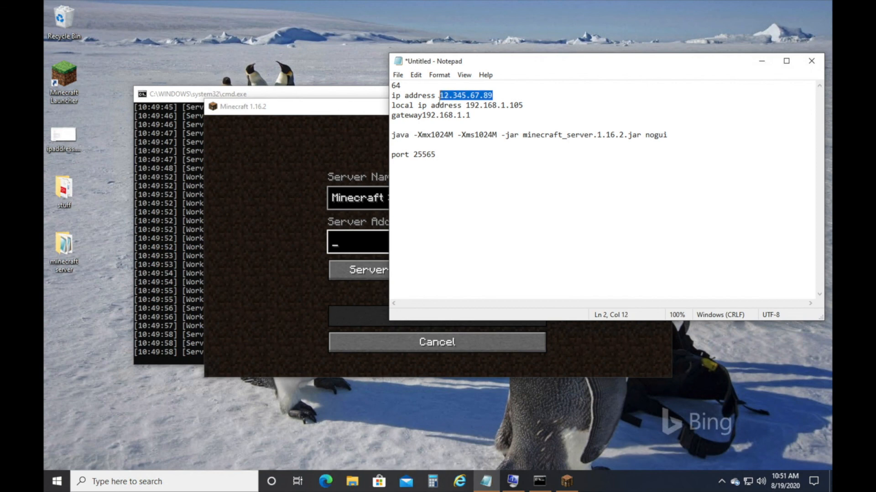
pyautogui.click(364, 244)
pyautogui.hotkey('ctrl', 'v')
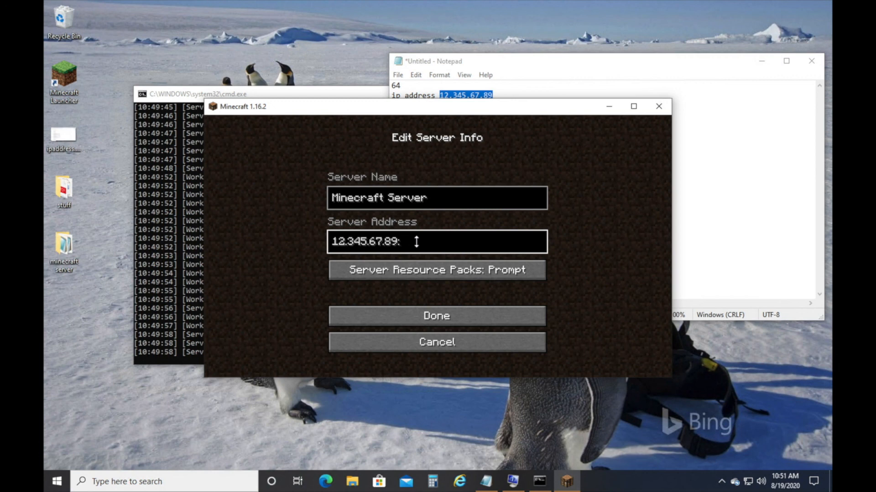
# - Complete the server address with port 25565 as 12.345.67.89:25565 and save the server entry
pyautogui.click(506, 74)
pyautogui.click(365, 239)
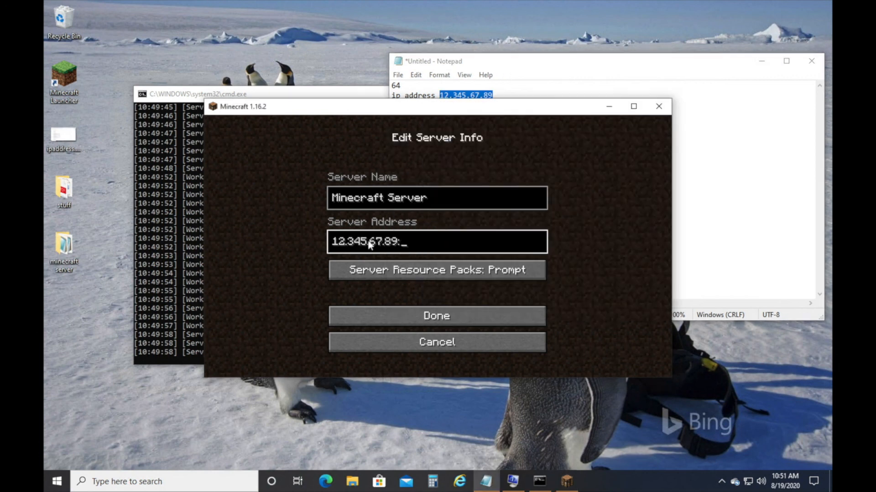
pyautogui.moveTo(365, 240); pyautogui.dragTo(415, 239)
pyautogui.click(415, 239)
pyautogui.write(':25565')
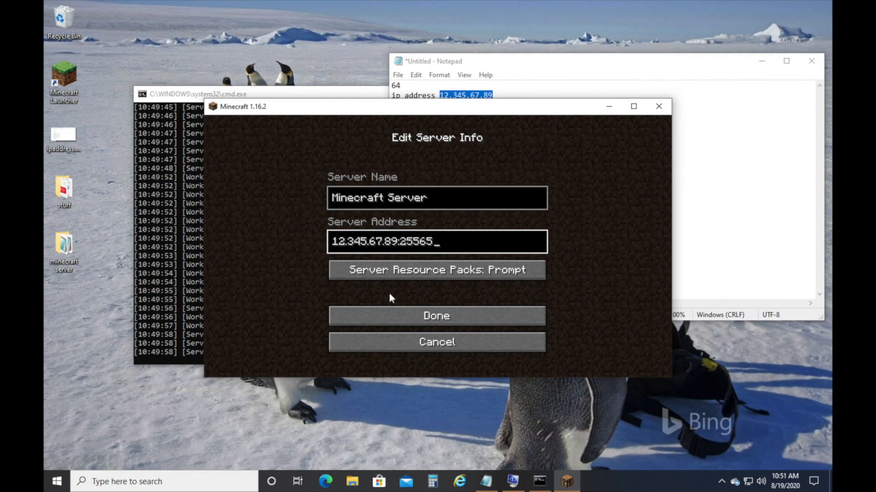
pyautogui.click(383, 314)
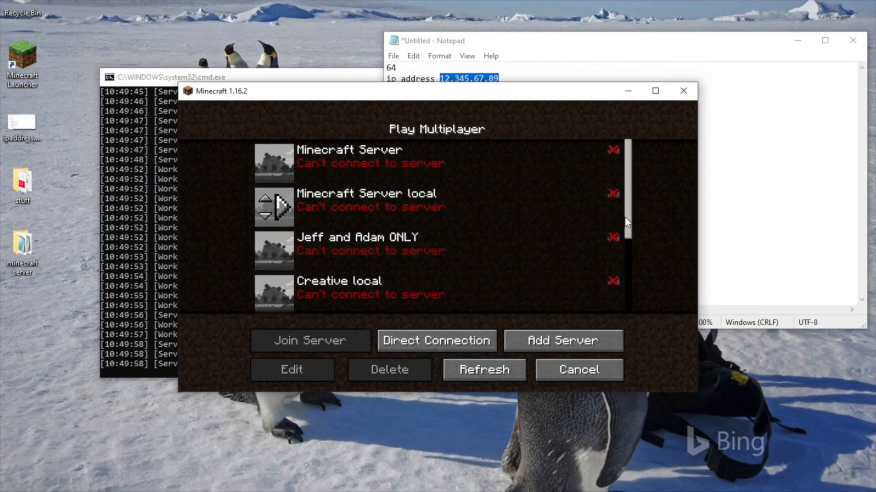
# - Refresh the multiplayer server list and join the newly added Minecraft Server entry at its end
pyautogui.moveTo(627, 222); pyautogui.dragTo(623, 280)
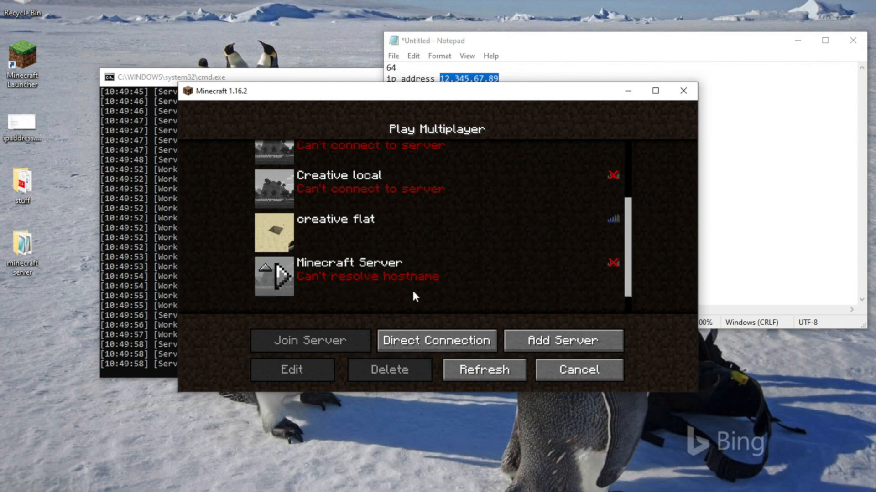
pyautogui.click(456, 367)
pyautogui.moveTo(629, 230); pyautogui.dragTo(631, 294)
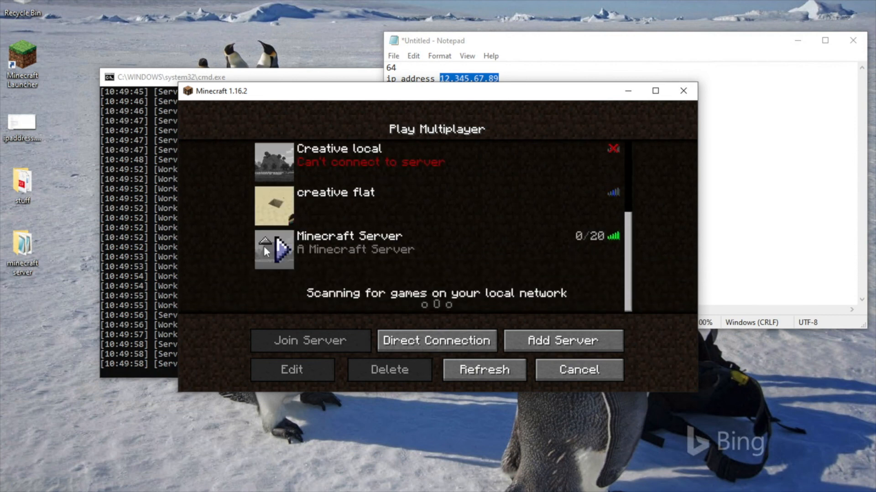
pyautogui.click(431, 263)
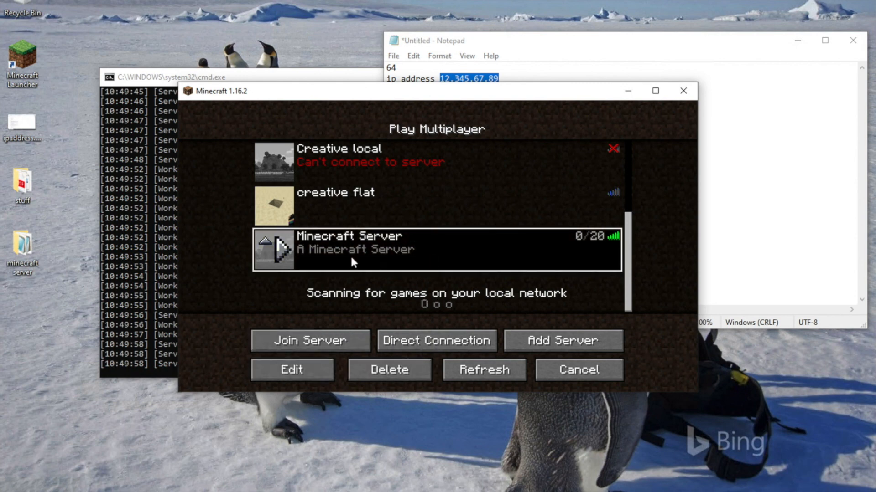
pyautogui.click(287, 254)
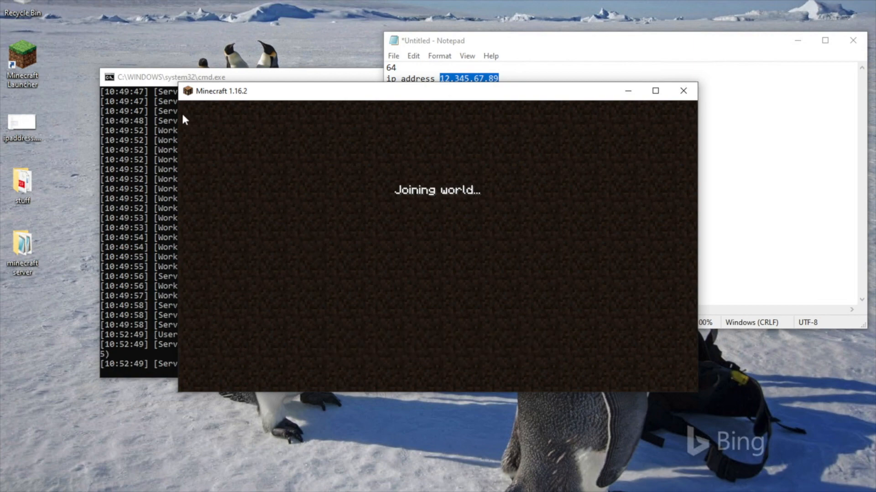
# - Examine the server console log for the player's connection entries and return to the game
pyautogui.moveTo(233, 76); pyautogui.dragTo(183, 72)
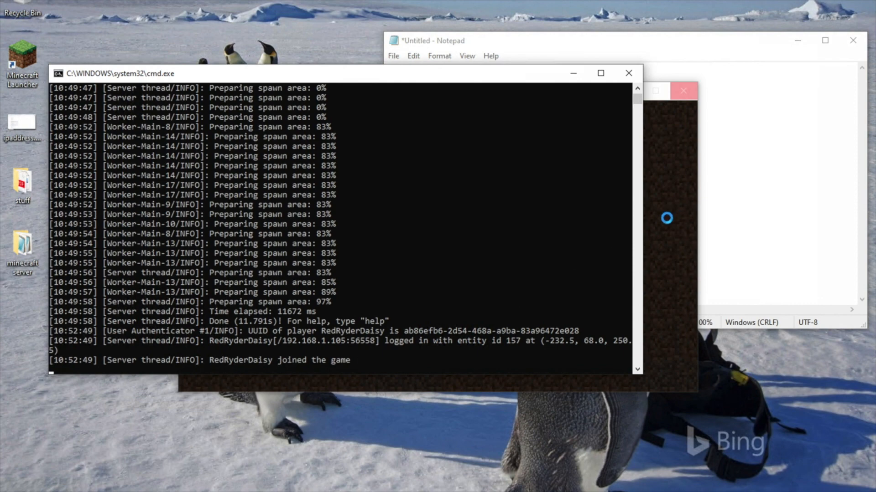
pyautogui.click(663, 280)
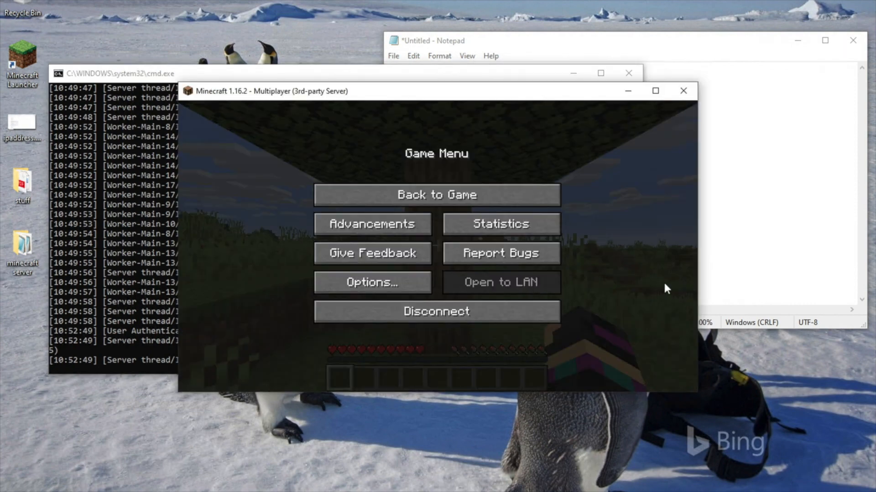
pyautogui.click(470, 200)
# - Disconnect from the server and close the Minecraft game window
pyautogui.press('Escape')
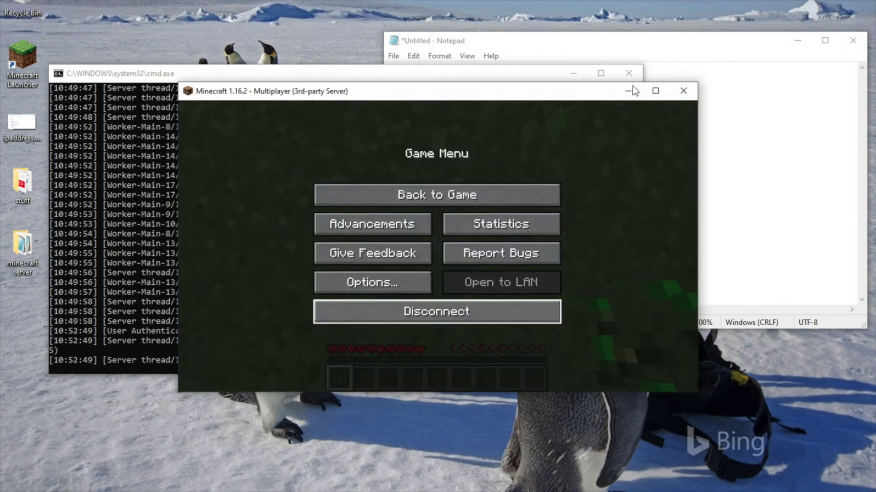
pyautogui.click(454, 309)
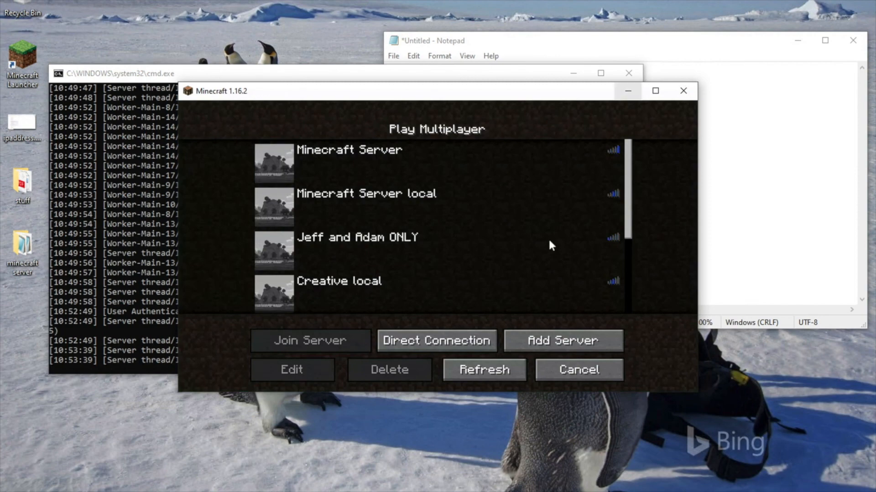
pyautogui.click(684, 94)
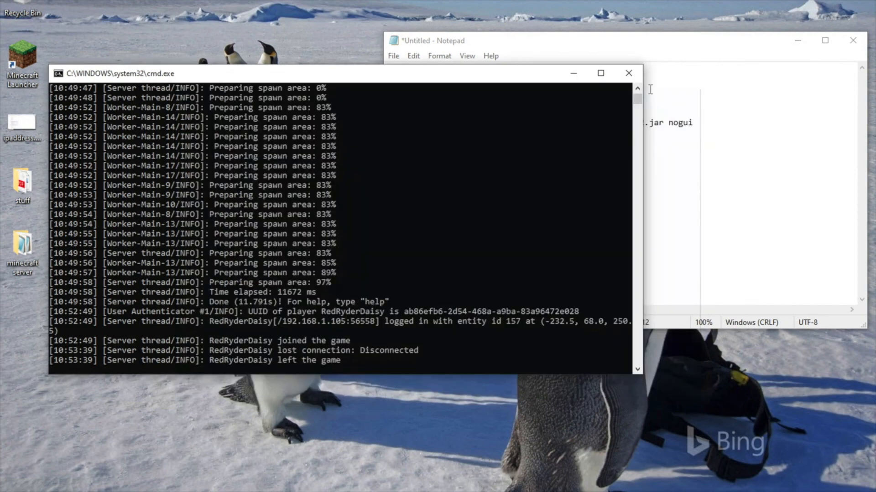
# - Add the full server address 12.345.67.89:25565 on its own line below the port line in the Notepad notes
pyautogui.click(625, 46)
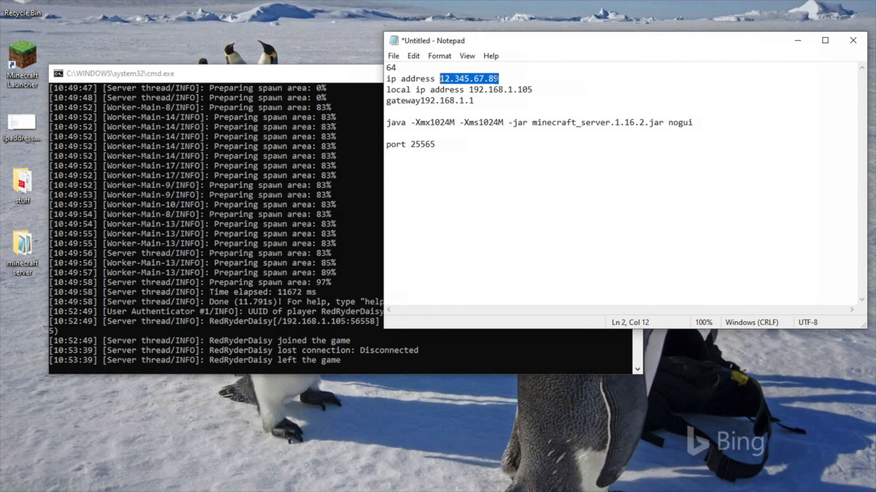
pyautogui.click(498, 79)
pyautogui.moveTo(499, 78); pyautogui.dragTo(442, 78)
pyautogui.click(473, 147)
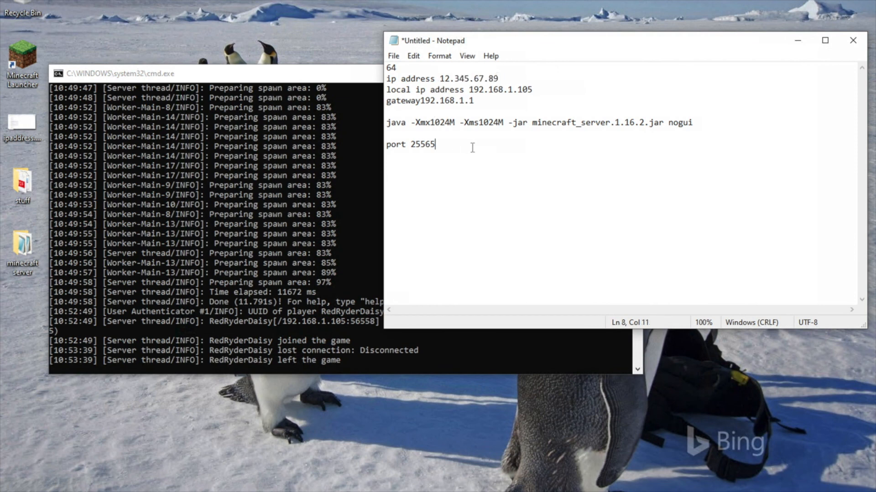
pyautogui.press('Return')
pyautogui.press('Return')
pyautogui.hotkey('ctrl', 'v')
pyautogui.write(':')
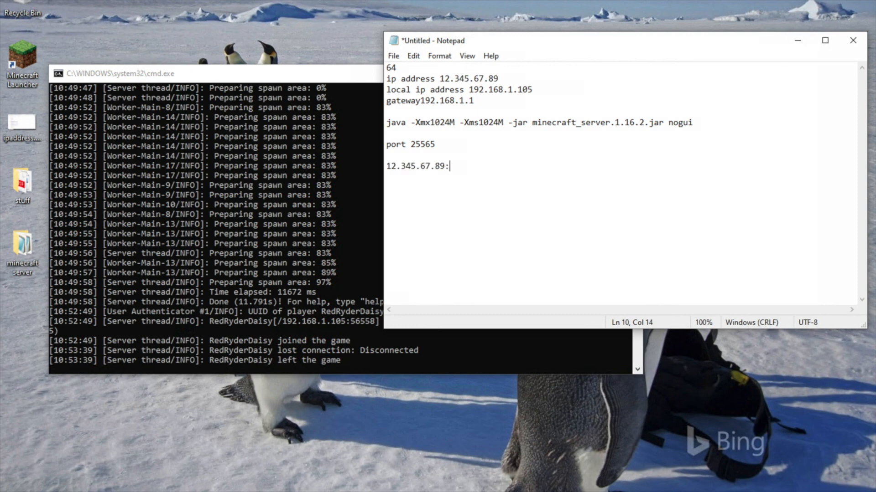
pyautogui.write('25565')
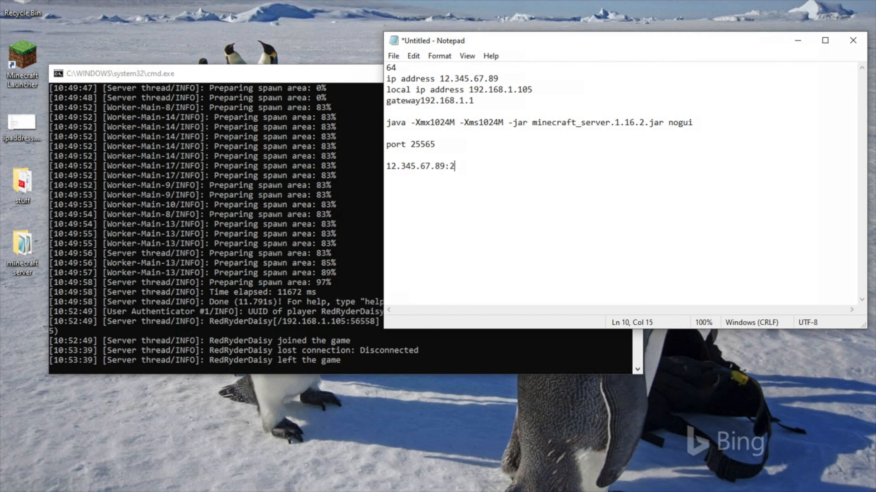